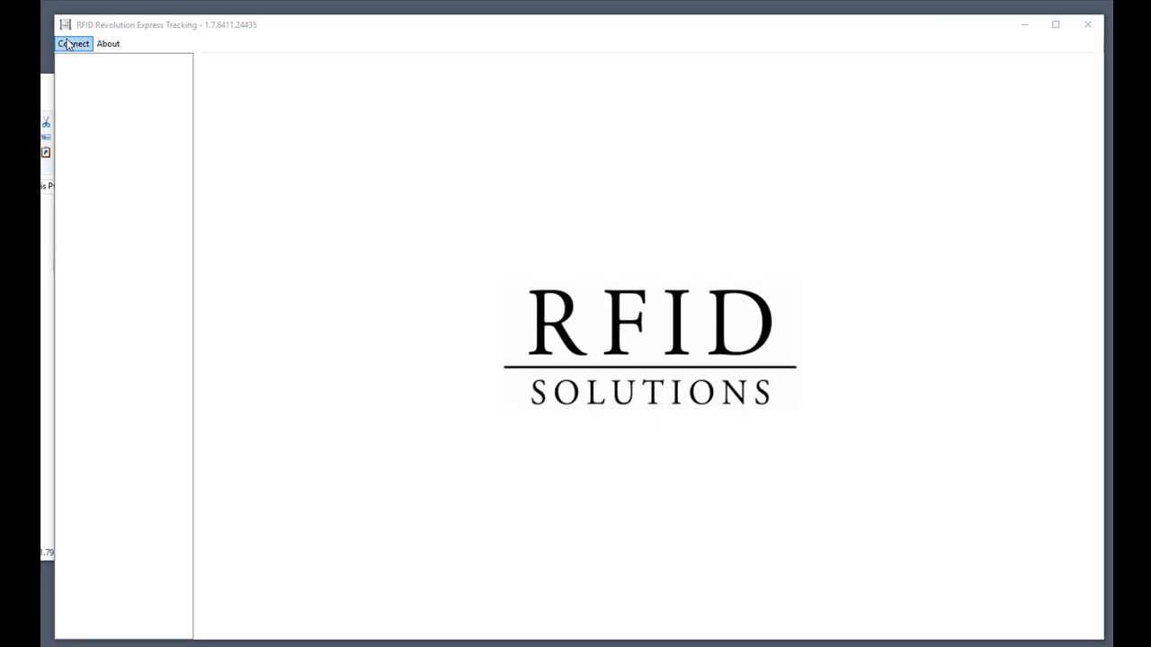
Log on to the localhost RFID server as Administrator with the account password.
{"action": "left_click", "coordinate": [71, 47]}
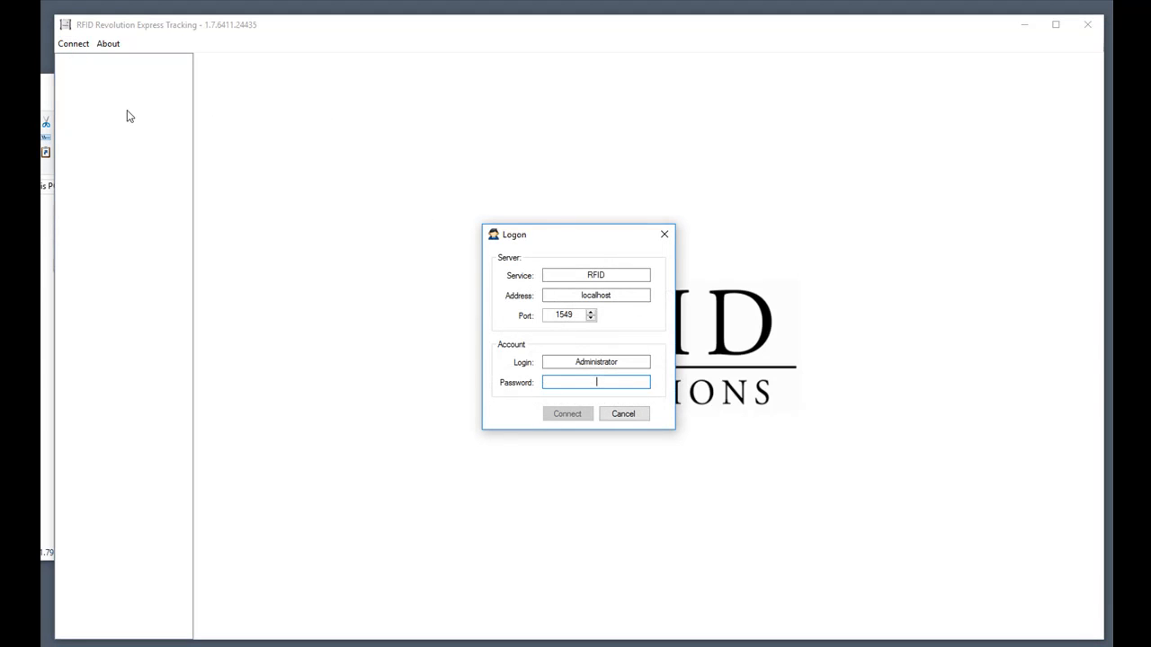
{"action": "left_click", "coordinate": [558, 275]}
{"action": "left_click", "coordinate": [635, 275]}
{"action": "left_click", "coordinate": [637, 296]}
{"action": "double_click", "coordinate": [613, 295]}
{"action": "left_click", "coordinate": [630, 296]}
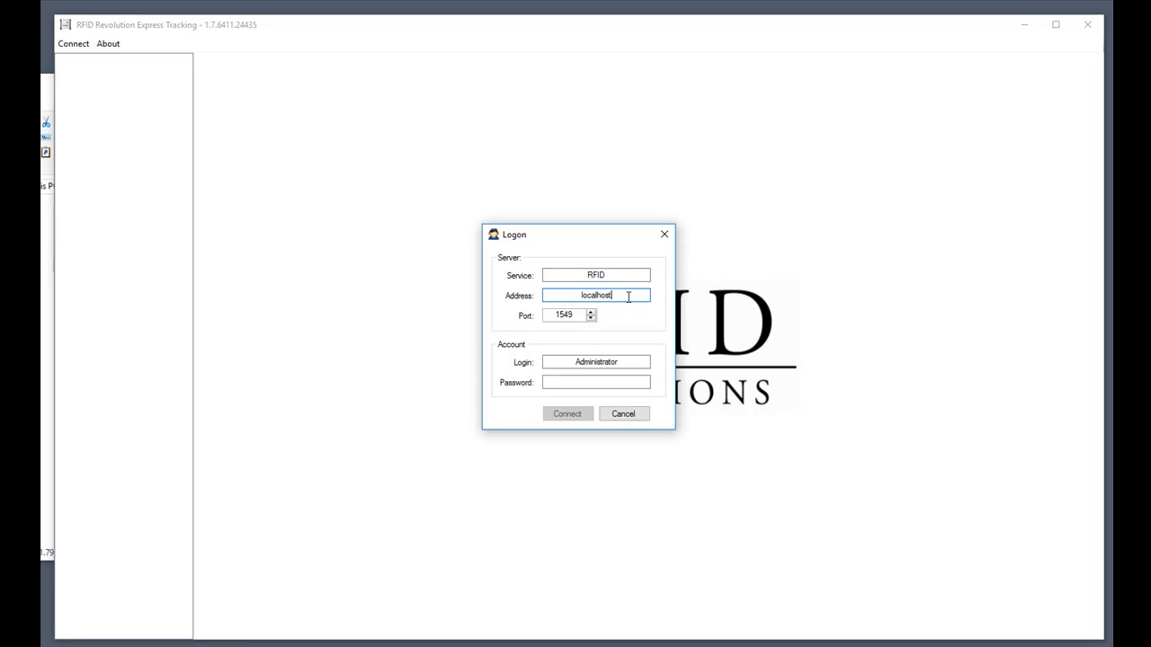
{"action": "left_click", "coordinate": [597, 382]}
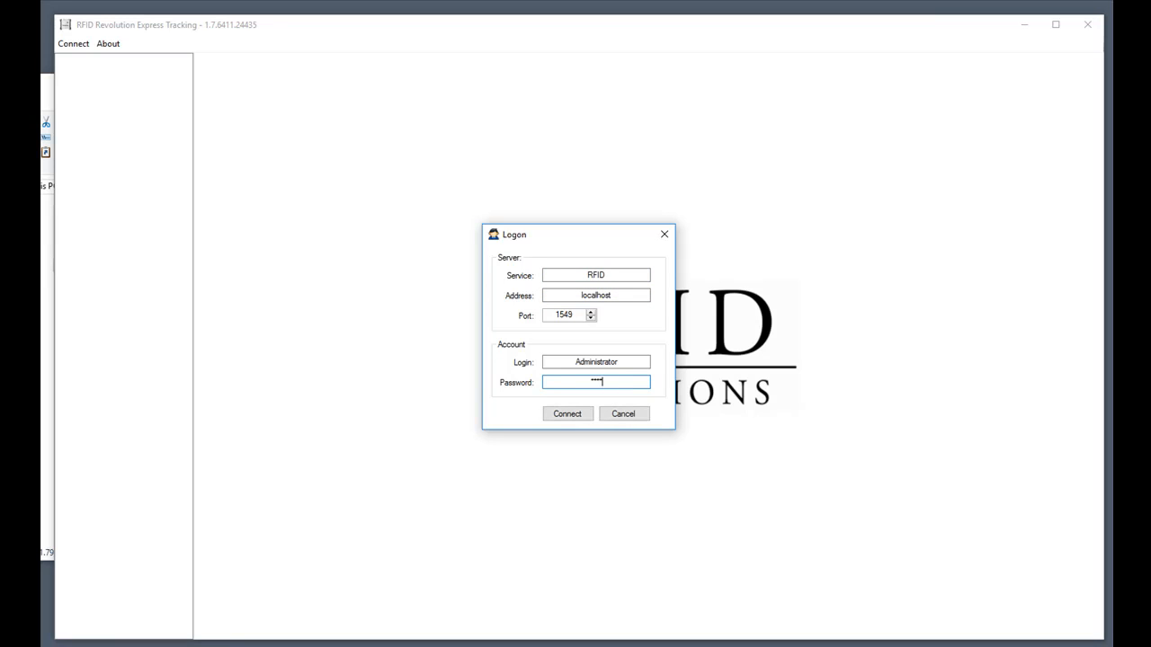
{"action": "type", "text": "•"}
{"action": "left_click", "coordinate": [568, 416]}
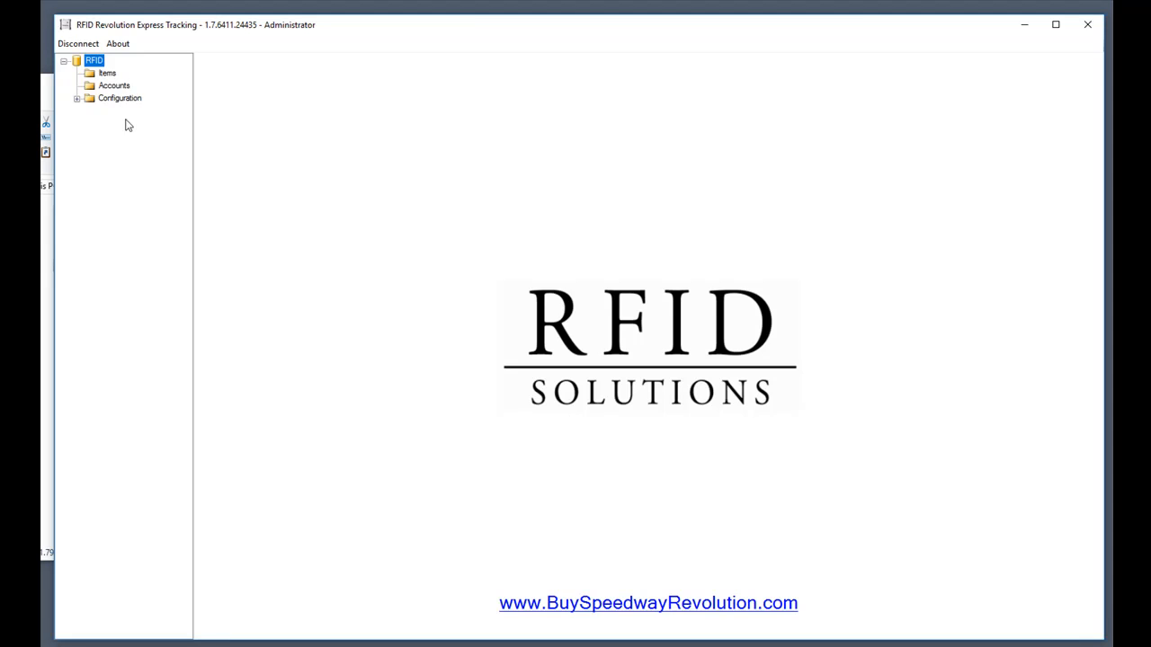
Browse the Items, Accounts and Configuration sections, then list all existing accounts.
{"action": "left_click", "coordinate": [108, 74]}
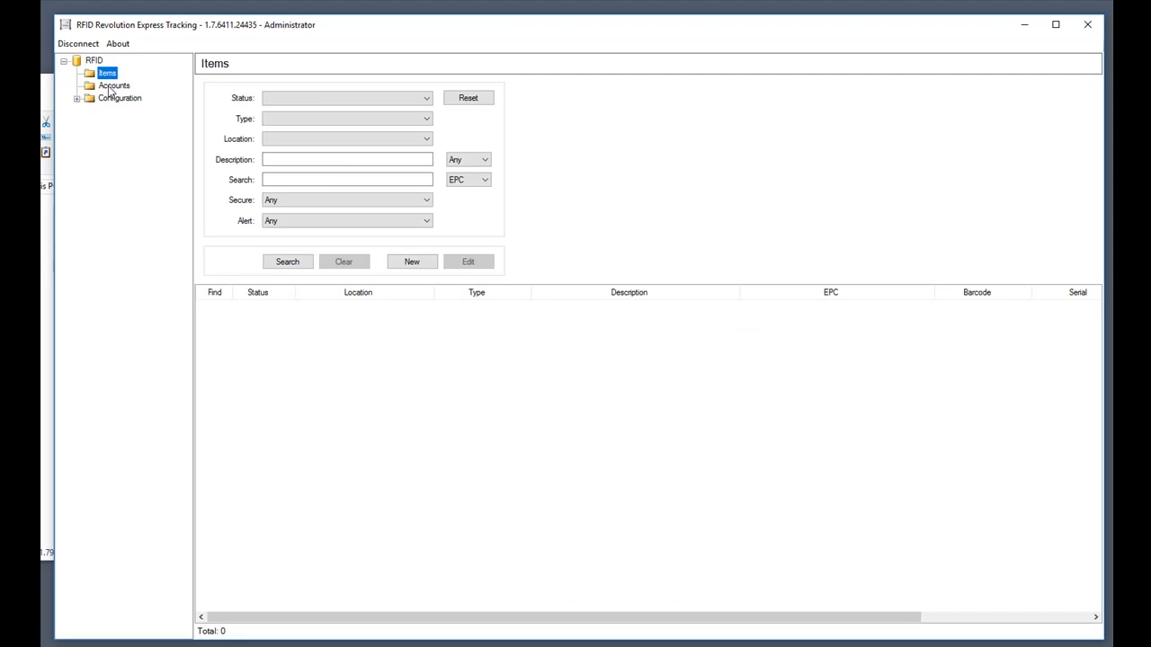
{"action": "left_click", "coordinate": [112, 86]}
{"action": "left_click", "coordinate": [76, 99]}
{"action": "left_click", "coordinate": [131, 111]}
{"action": "left_click", "coordinate": [131, 123]}
{"action": "left_click", "coordinate": [135, 135]}
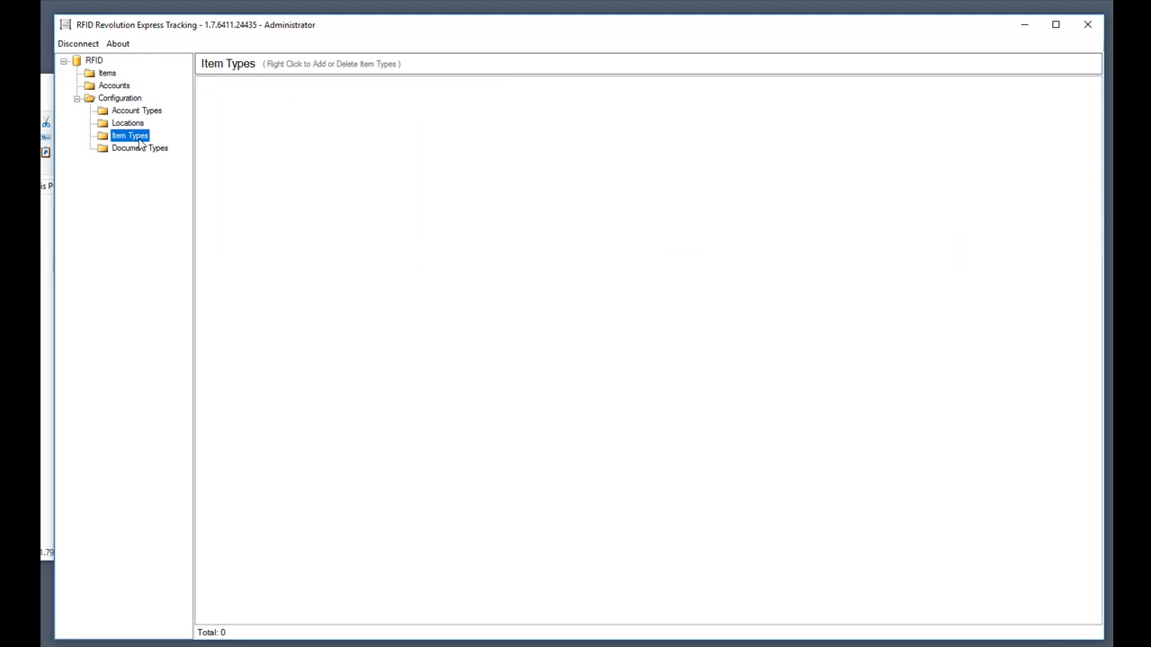
{"action": "left_click", "coordinate": [141, 148]}
{"action": "left_click", "coordinate": [114, 86]}
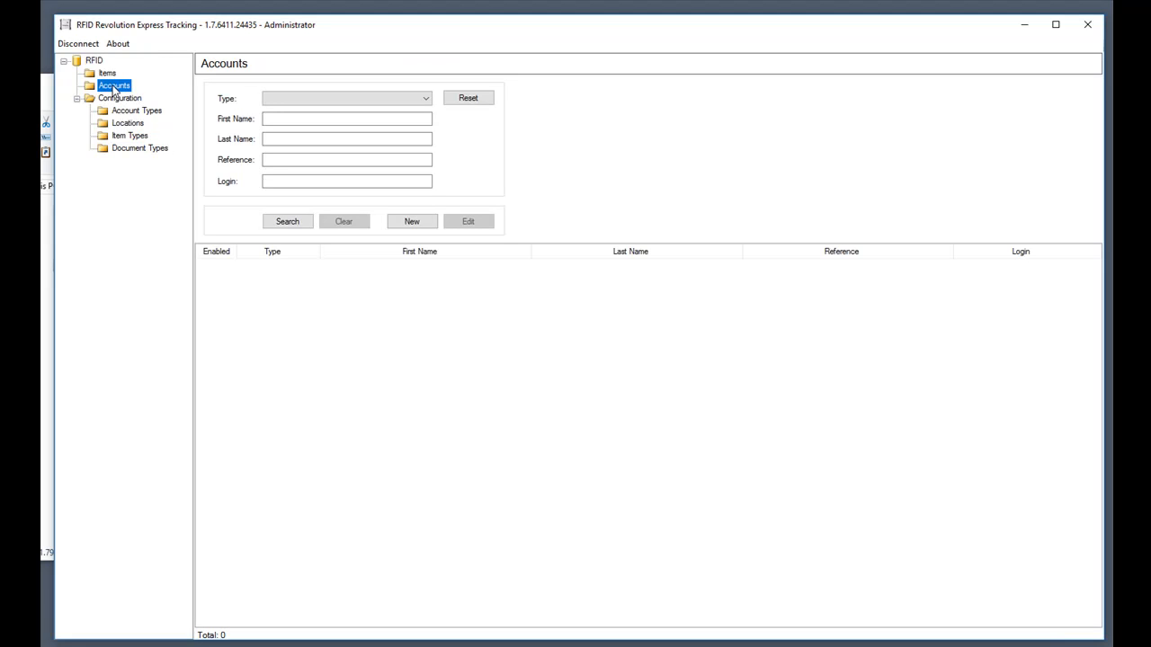
{"action": "left_click", "coordinate": [282, 223]}
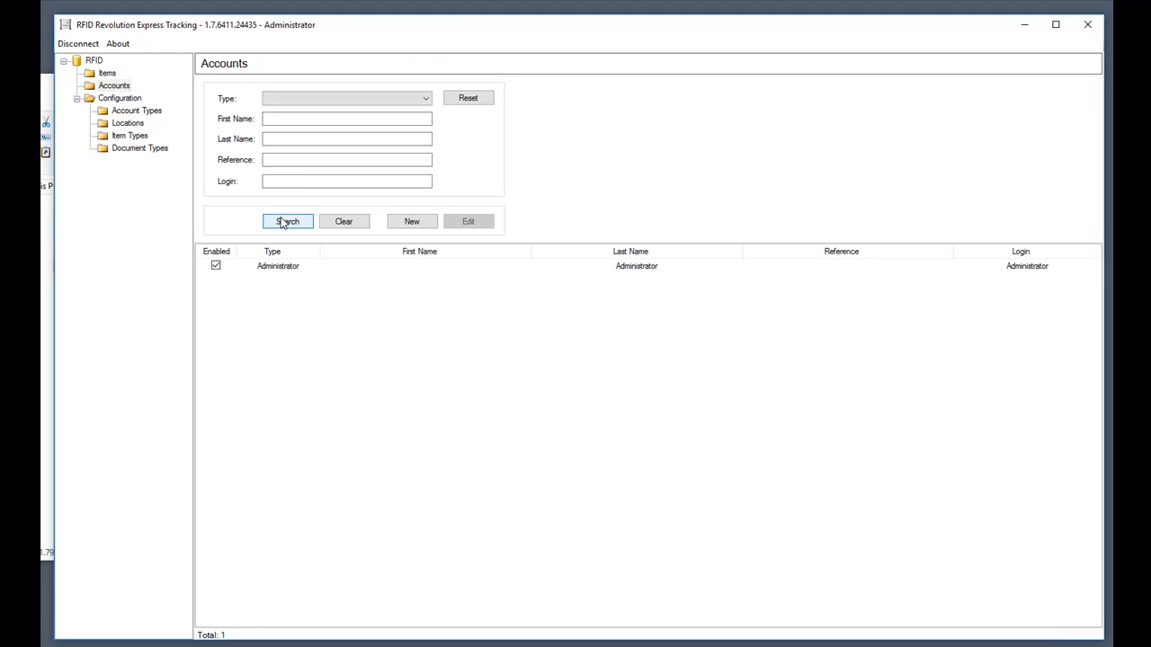
Enter a first and last name and a new password on the Administrator account and save it.
{"action": "double_click", "coordinate": [275, 274]}
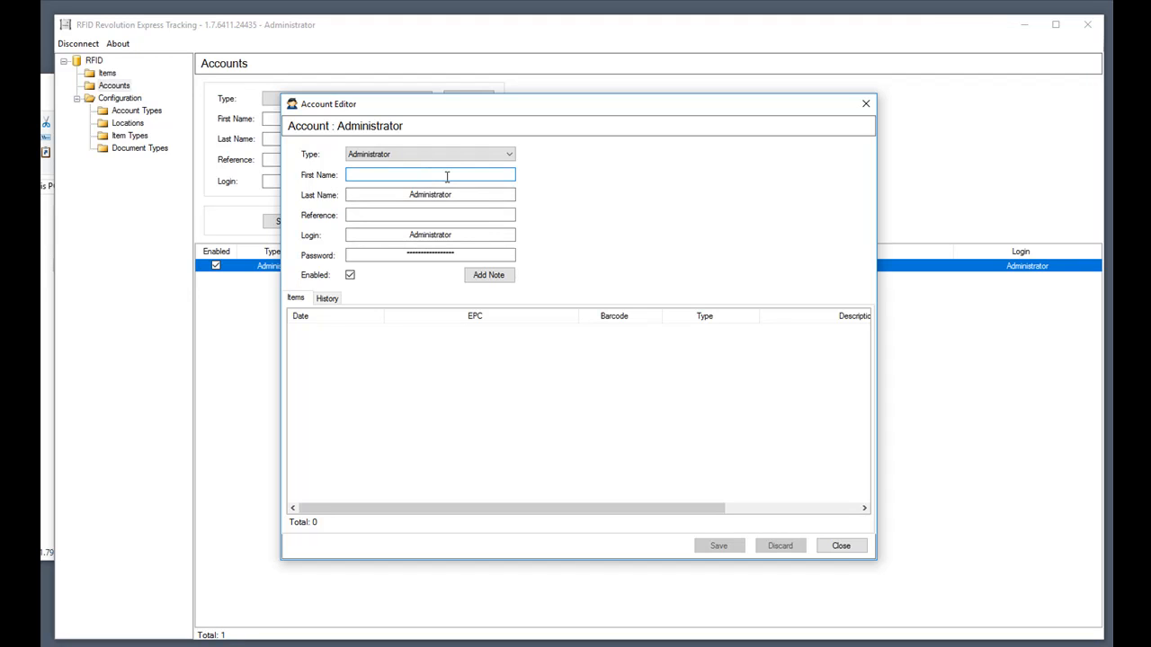
{"action": "type", "text": "John"}
{"action": "key", "text": "Tab"}
{"action": "type", "text": "Doe"}
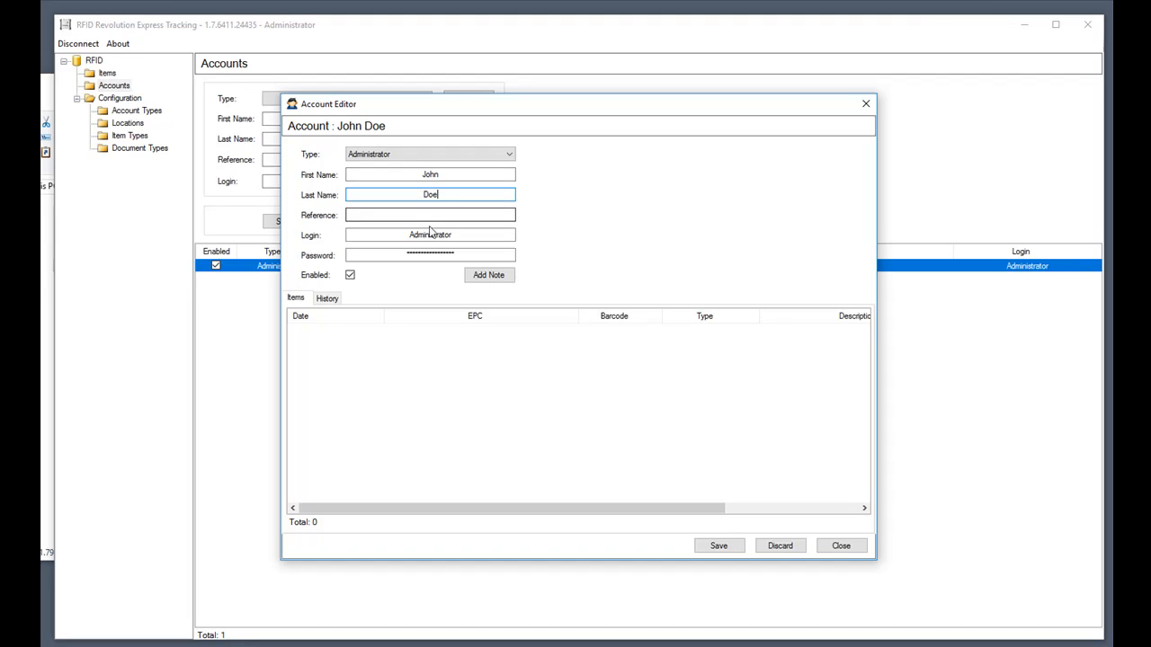
{"action": "left_click", "coordinate": [356, 251]}
{"action": "type", "text": "*"}
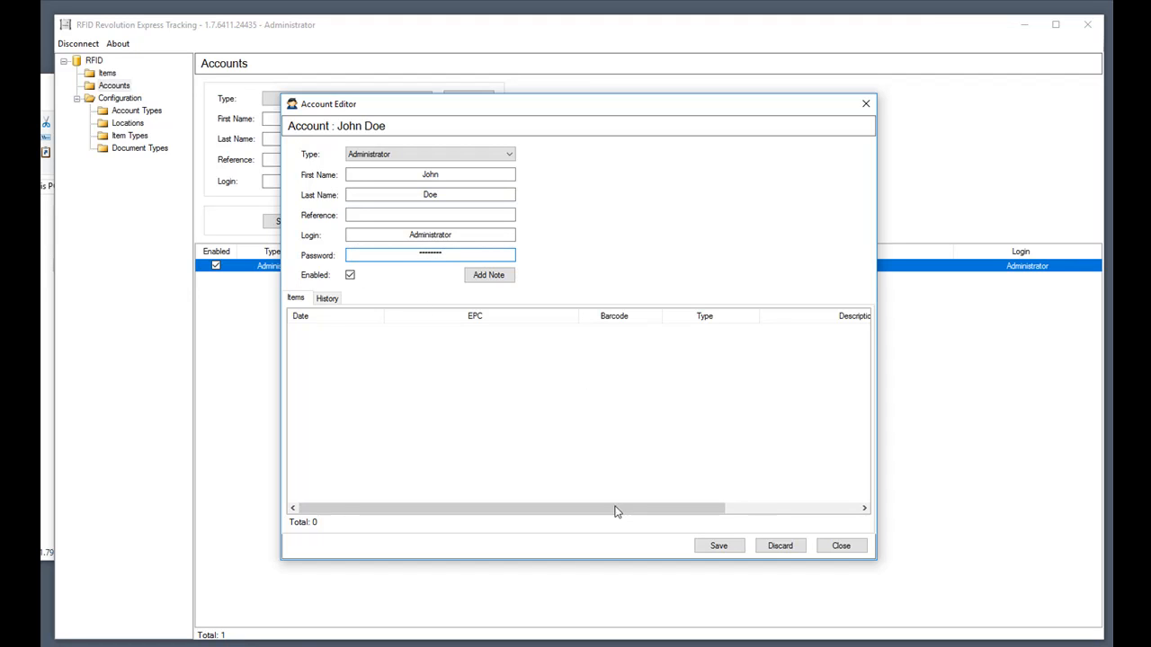
{"action": "left_click", "coordinate": [726, 546]}
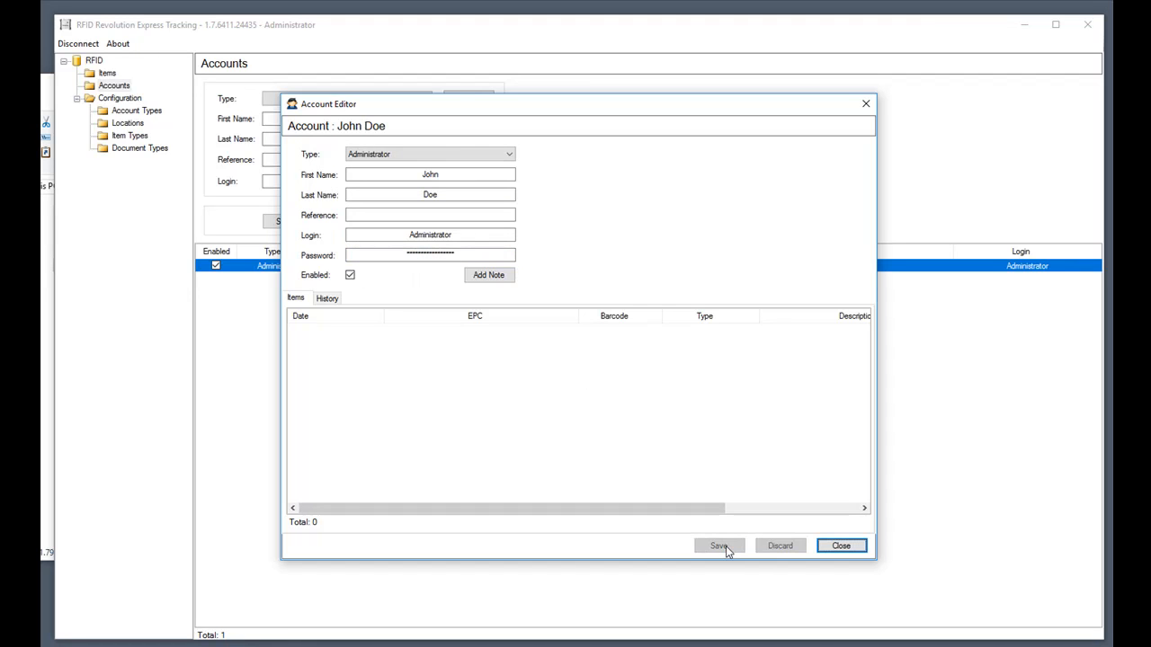
{"action": "left_click", "coordinate": [845, 549]}
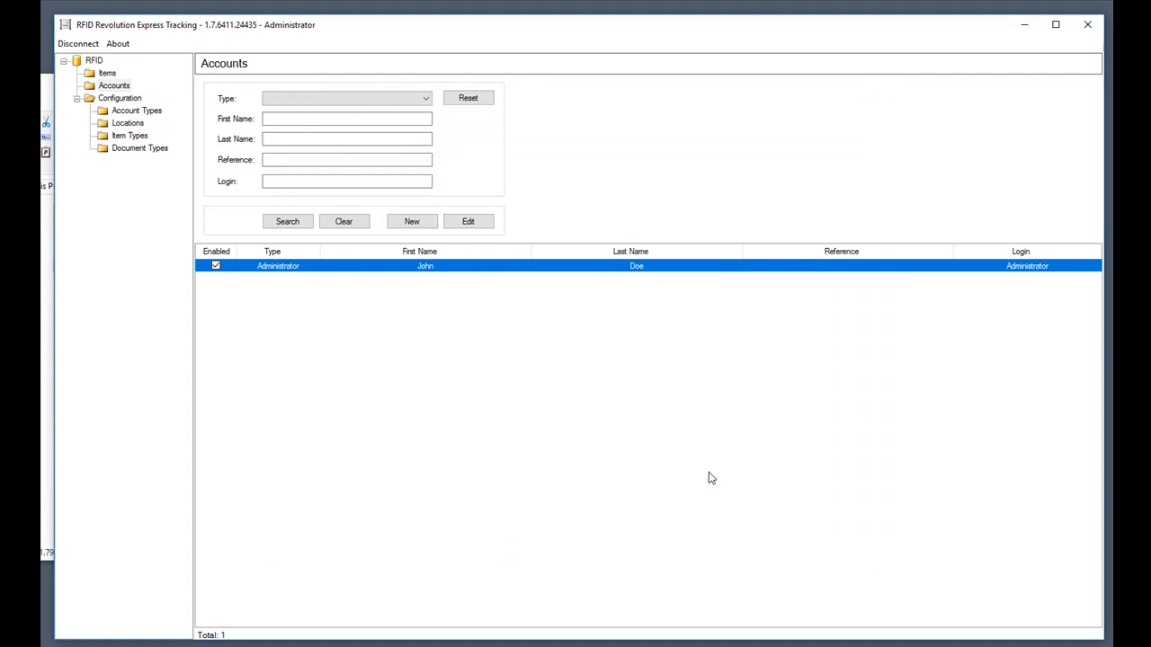
Start a new Administrator-type account and enter the person's first and last name.
{"action": "left_click", "coordinate": [413, 223]}
{"action": "left_click", "coordinate": [393, 159]}
{"action": "left_click", "coordinate": [381, 167]}
{"action": "left_click", "coordinate": [375, 174]}
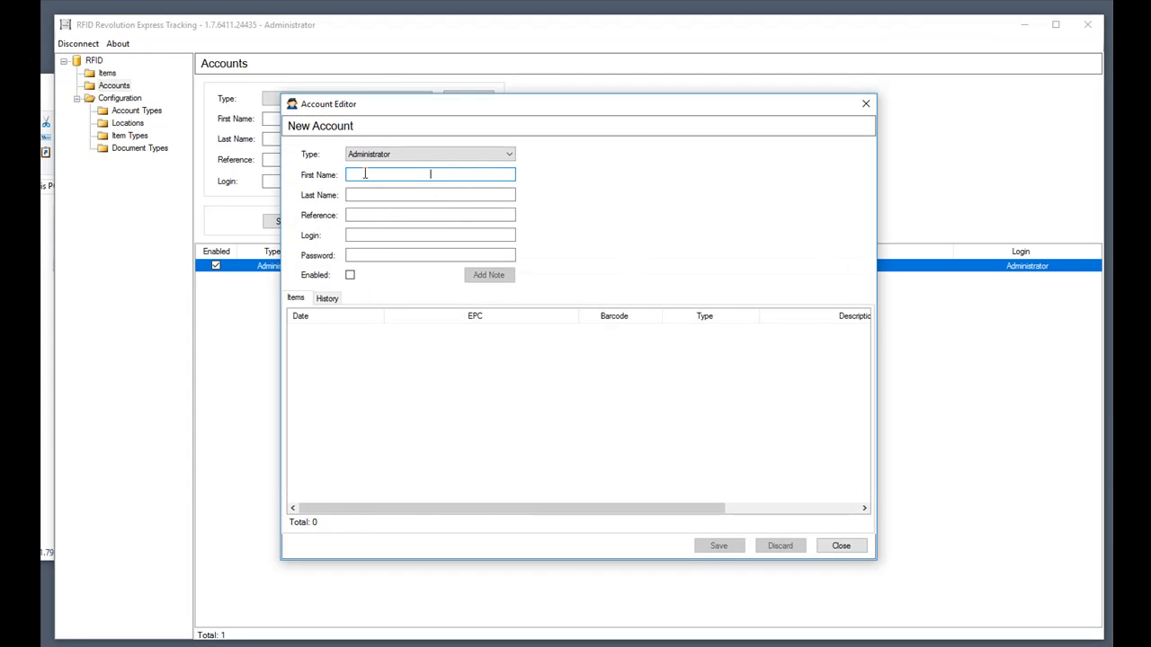
{"action": "type", "text": "Jane"}
{"action": "key", "text": "Tab"}
{"action": "type", "text": "Doe"}
Give the new account a login name and password, enable it, and save it.
{"action": "key", "text": "Tab"}
{"action": "key", "text": "Tab"}
{"action": "type", "text": "jdoe"}
{"action": "key", "text": "Tab"}
{"action": "type", "text": "•••"}
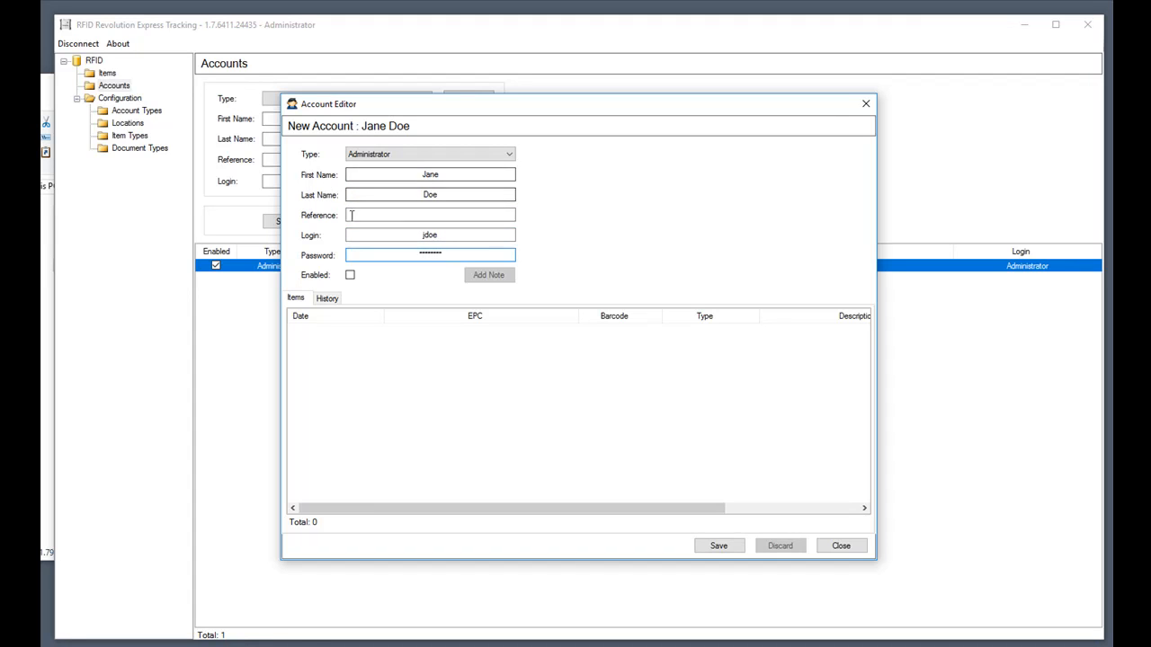
{"action": "left_click", "coordinate": [350, 275]}
{"action": "left_click", "coordinate": [724, 546]}
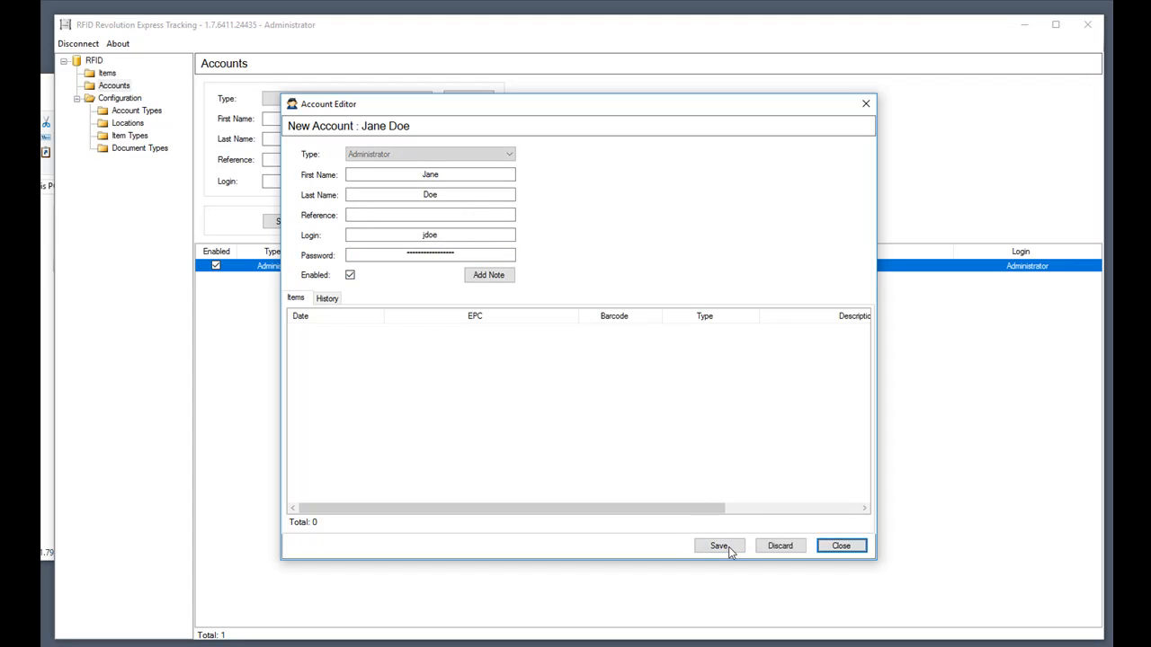
{"action": "left_click", "coordinate": [840, 545]}
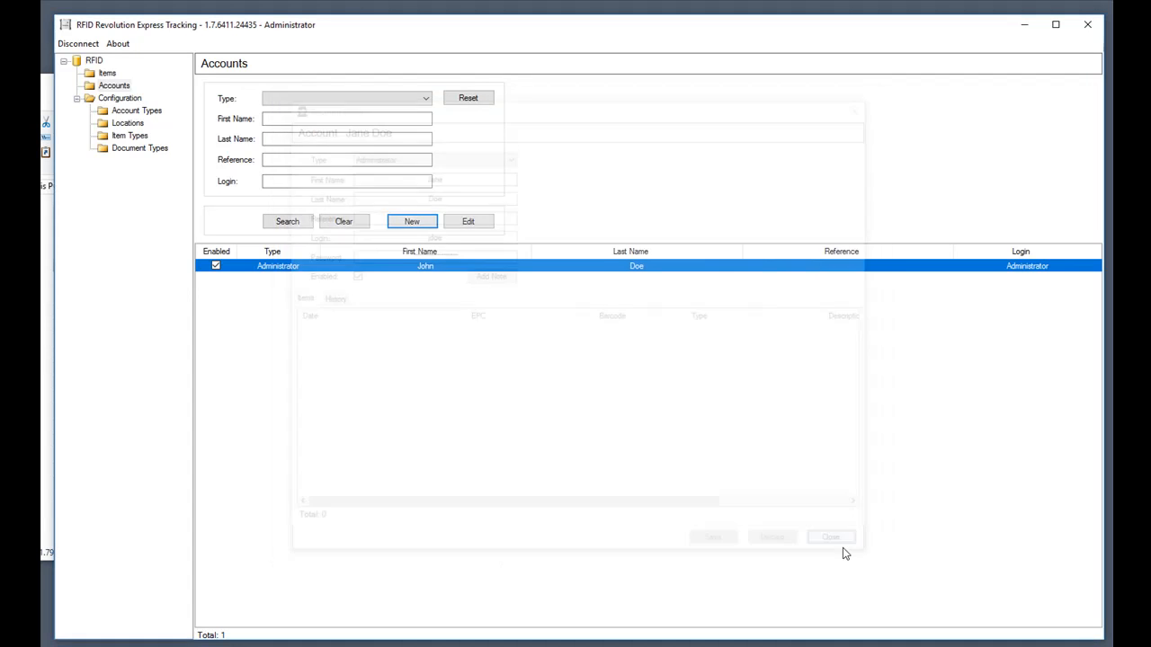
Disconnect and log back on to the server with the new account's login and password.
{"action": "left_click", "coordinate": [89, 45]}
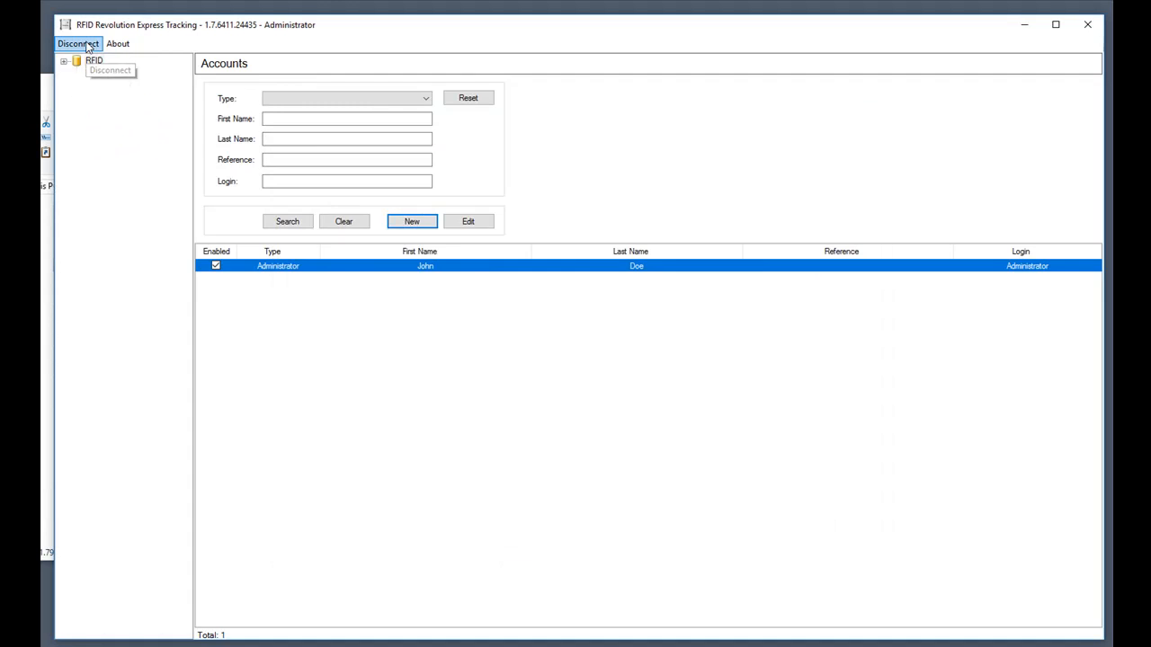
{"action": "left_click", "coordinate": [78, 49]}
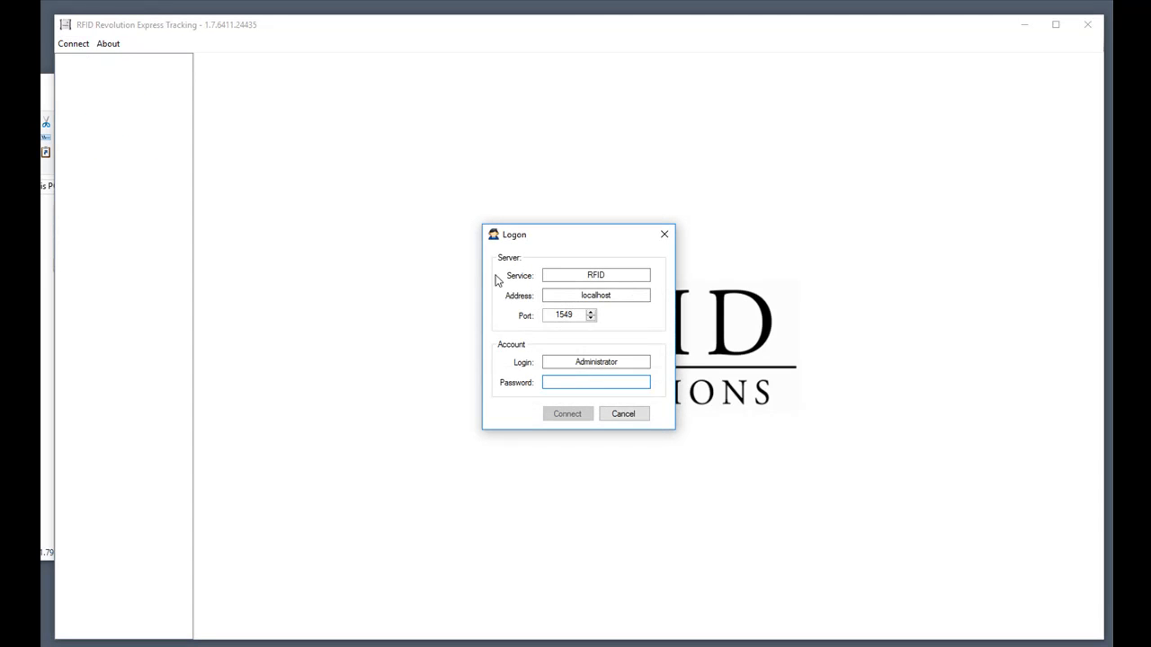
{"action": "double_click", "coordinate": [645, 362]}
{"action": "type", "text": "jdoe"}
{"action": "key", "text": "Tab"}
{"action": "type", "text": "1234"}
{"action": "key", "text": "Return"}
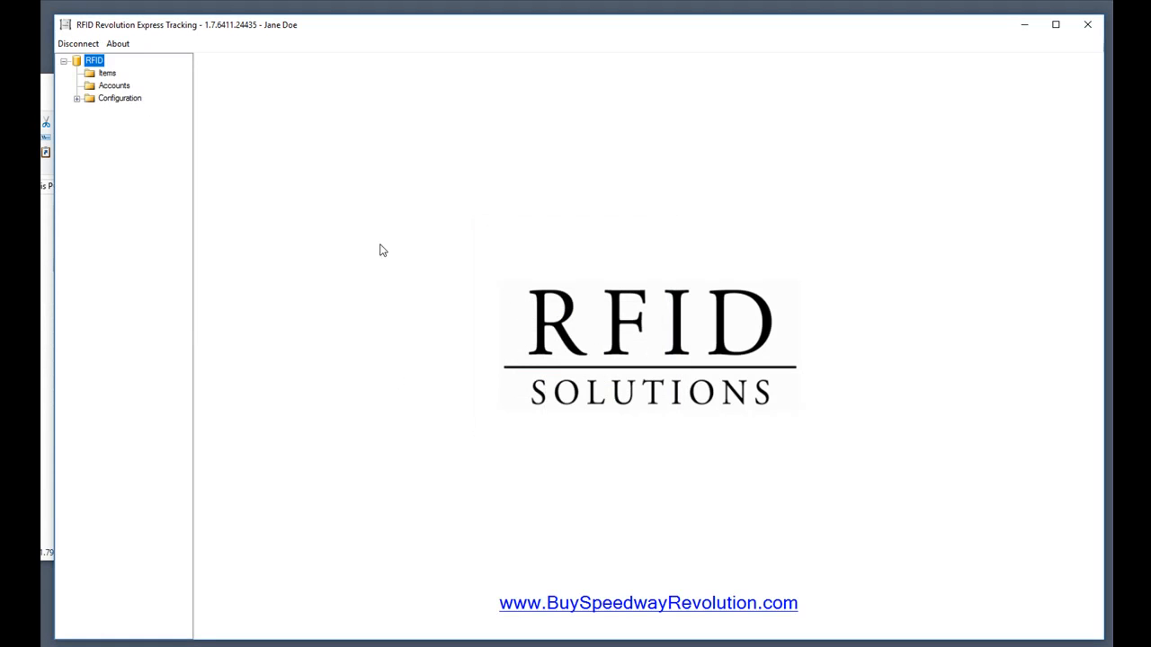
Expand Configuration in the tree and show the Account Types list.
{"action": "left_click", "coordinate": [108, 77]}
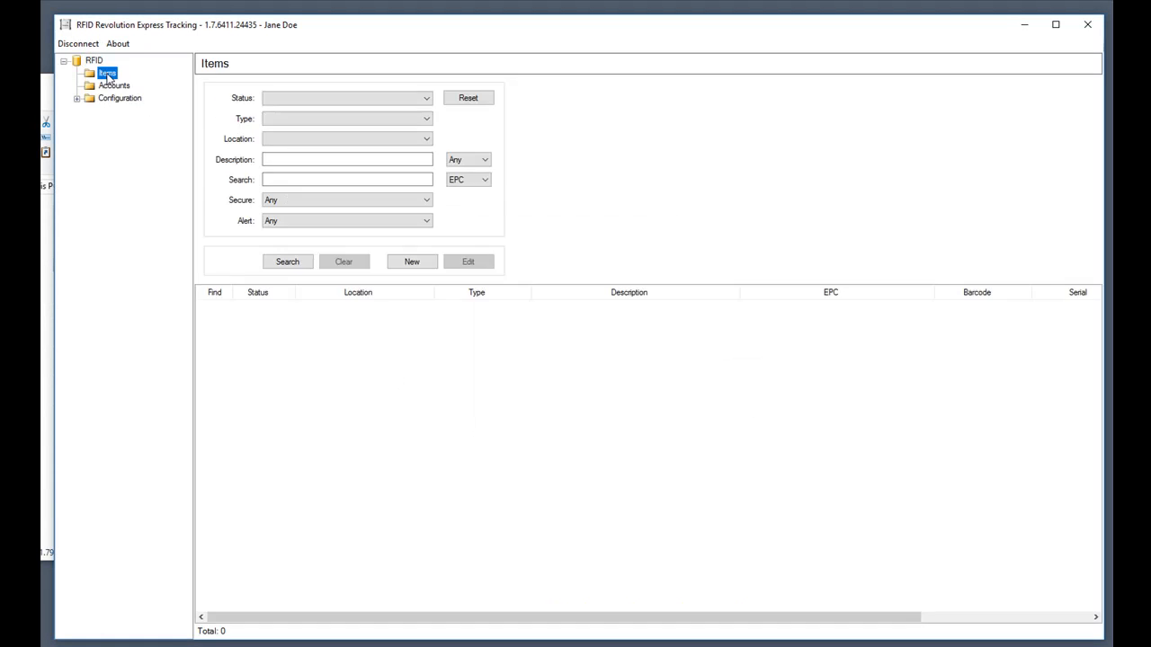
{"action": "left_click", "coordinate": [108, 84]}
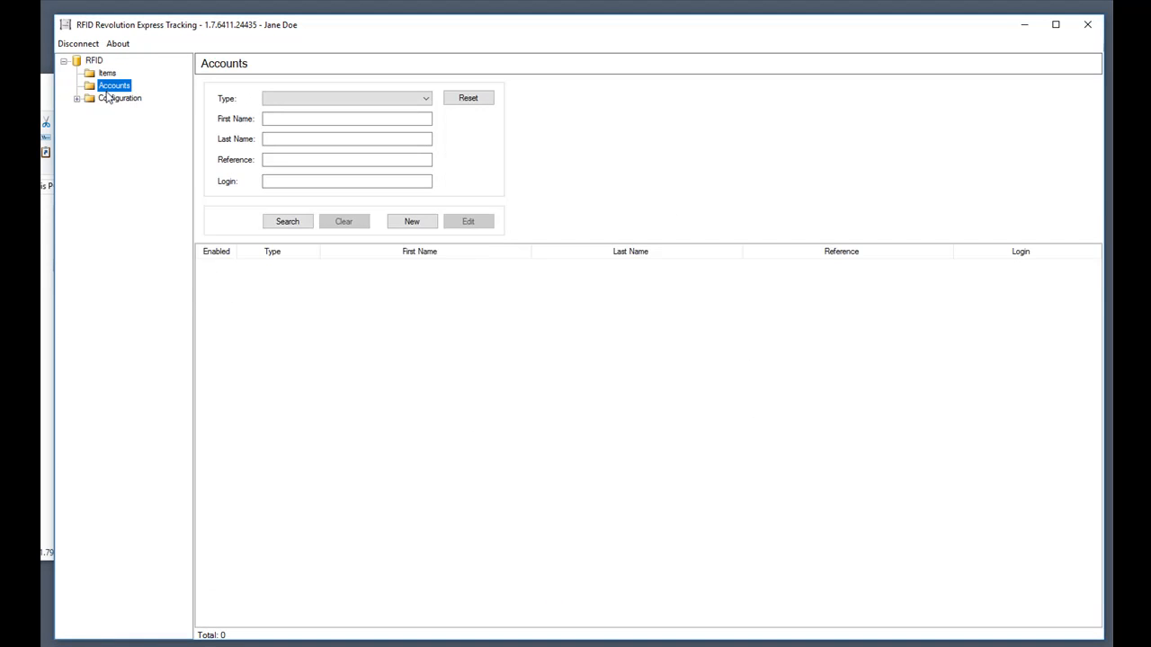
{"action": "left_click", "coordinate": [76, 99]}
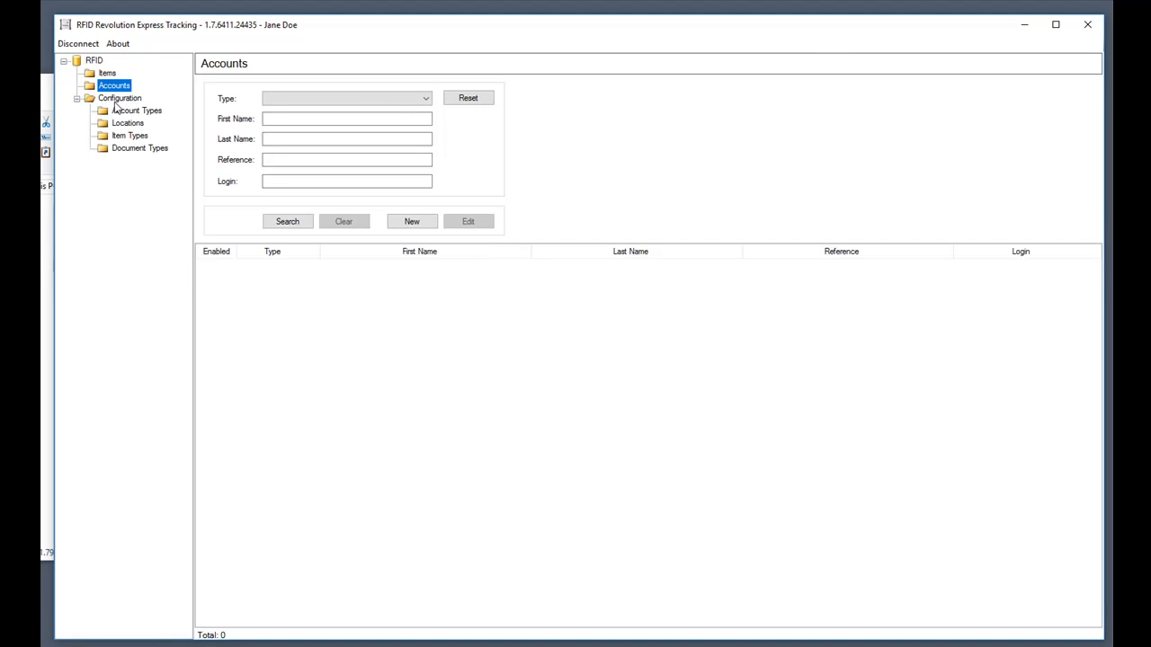
{"action": "left_click", "coordinate": [126, 111]}
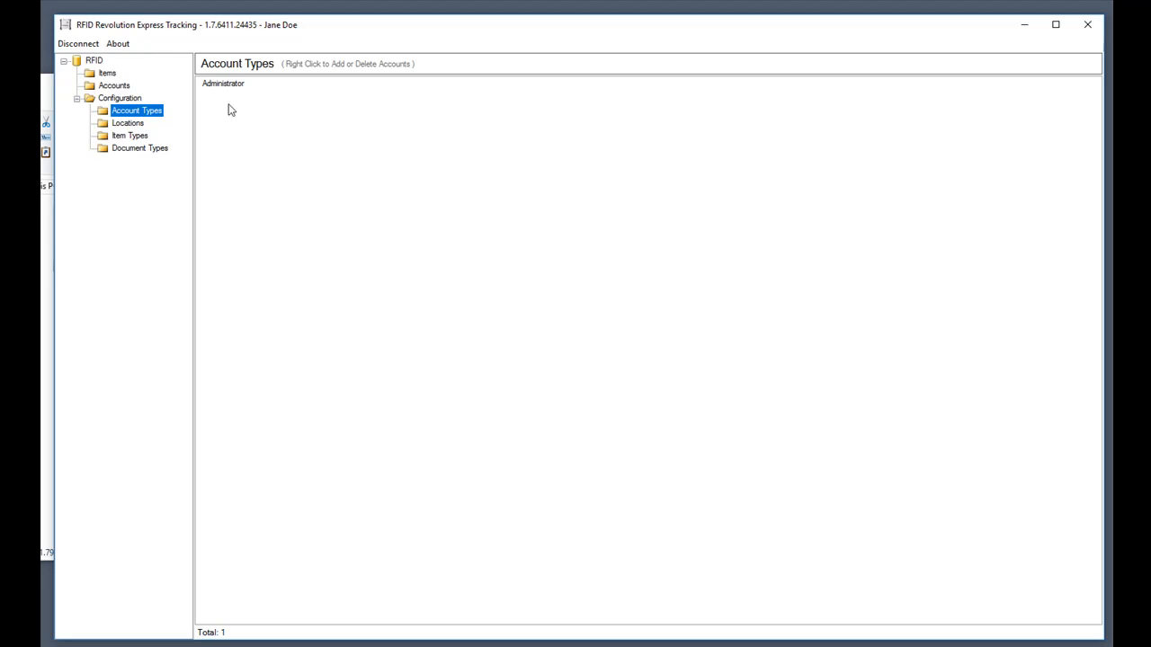
Add 'User' as a new account type.
{"action": "right_click", "coordinate": [270, 154]}
{"action": "left_click", "coordinate": [303, 159]}
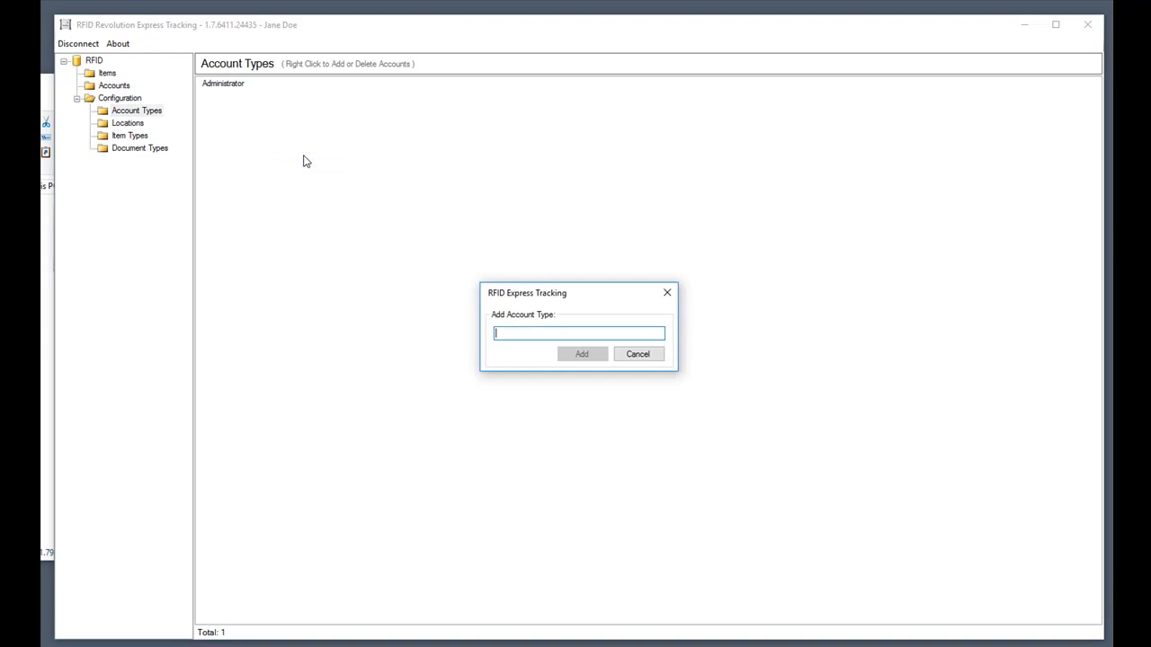
{"action": "type", "text": "User"}
{"action": "key", "text": "Return"}
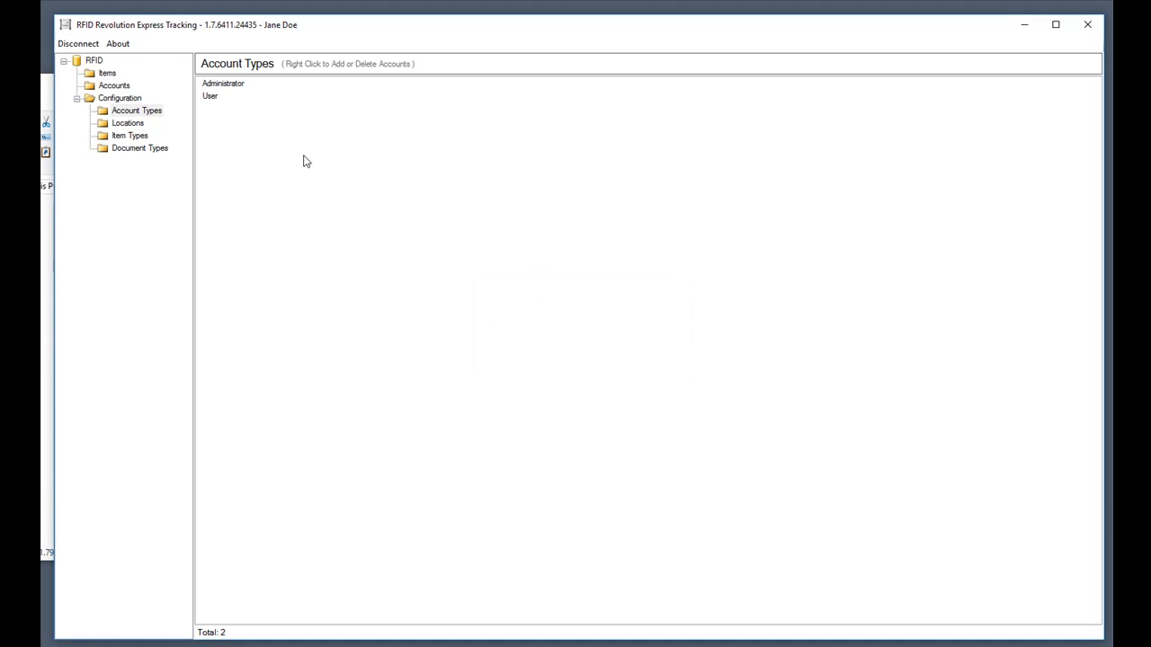
Check the account type choices on a new account, discard it, and show the Locations list.
{"action": "left_click", "coordinate": [131, 88]}
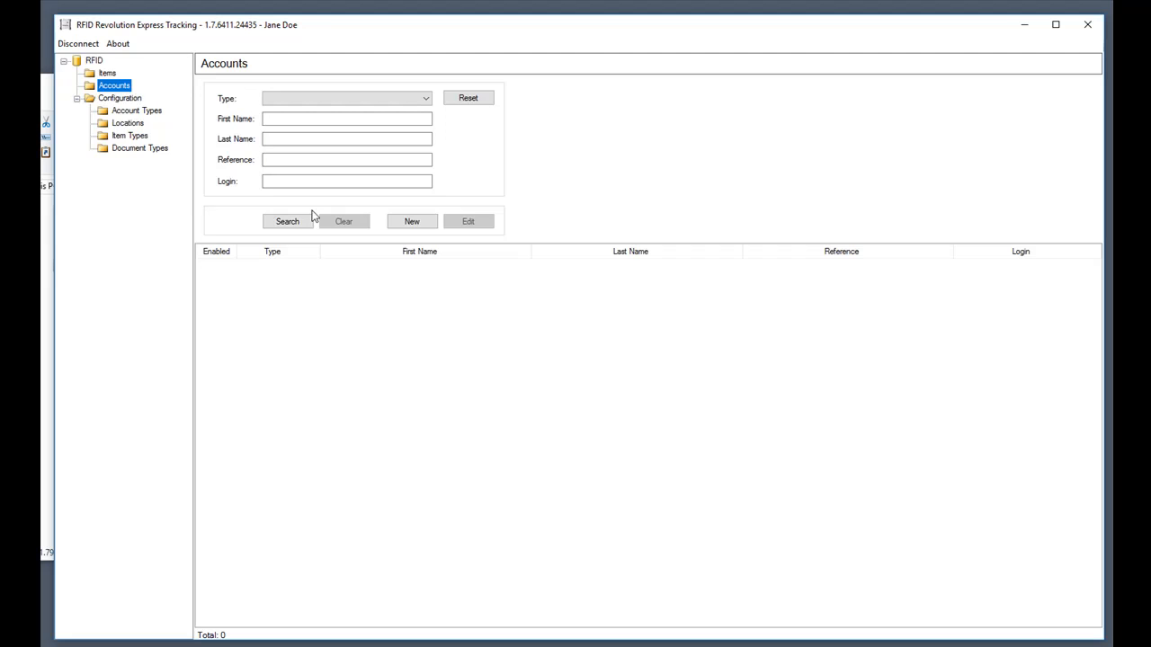
{"action": "left_click", "coordinate": [416, 227]}
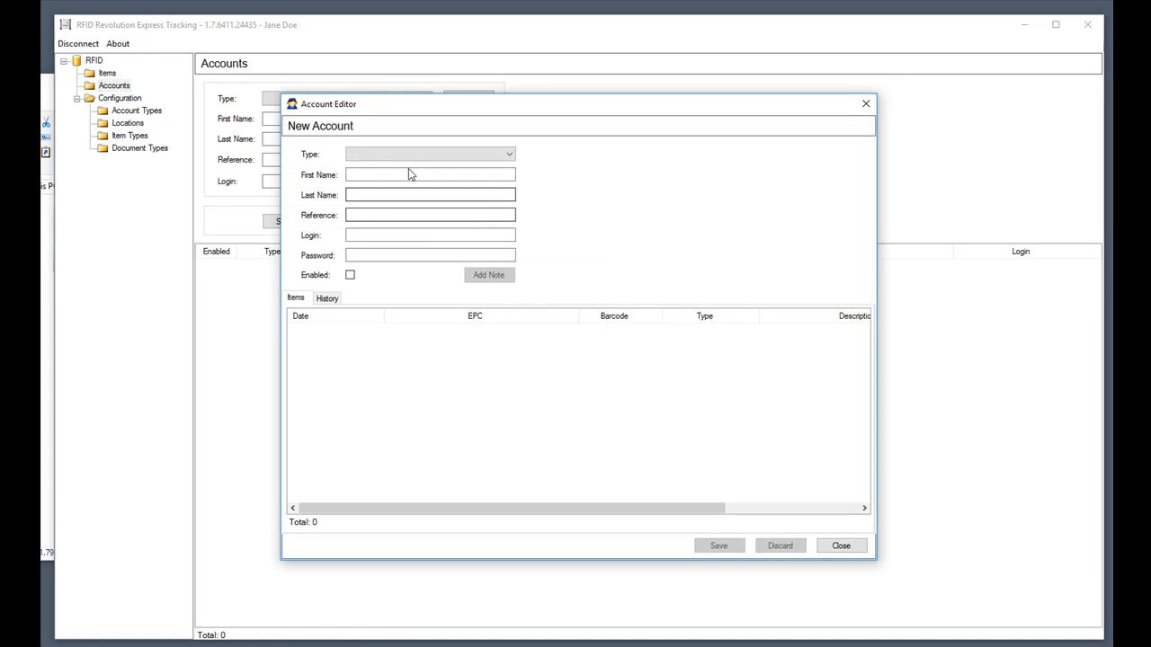
{"action": "left_click", "coordinate": [409, 155]}
{"action": "left_click", "coordinate": [406, 157]}
{"action": "left_click", "coordinate": [841, 546]}
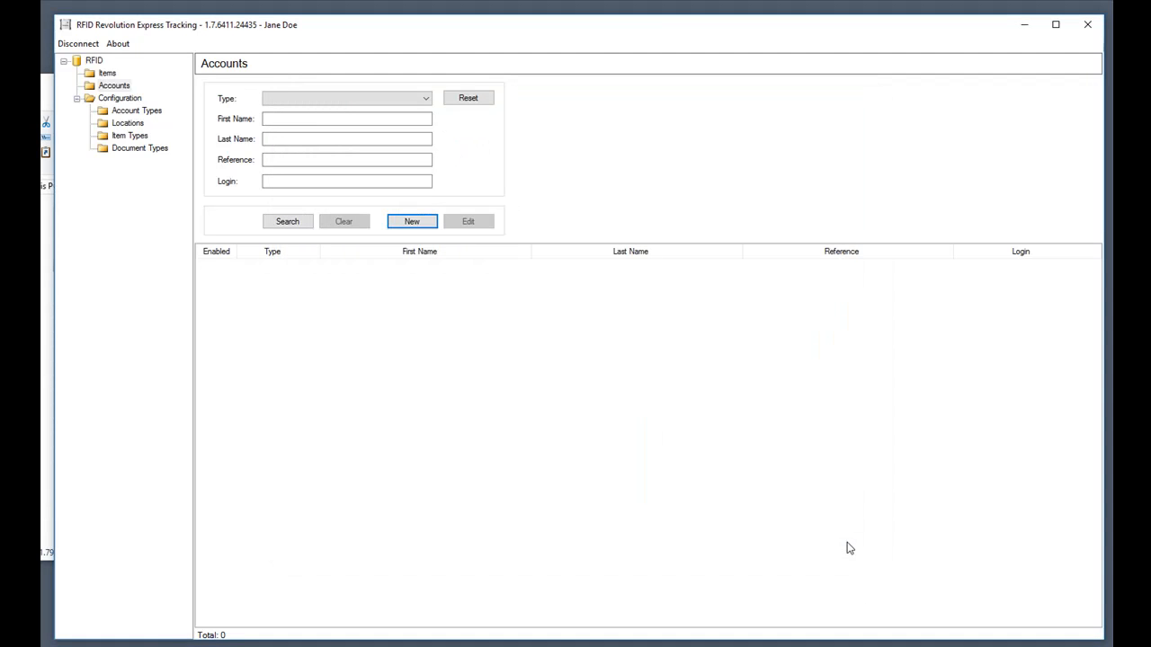
{"action": "left_click", "coordinate": [126, 111]}
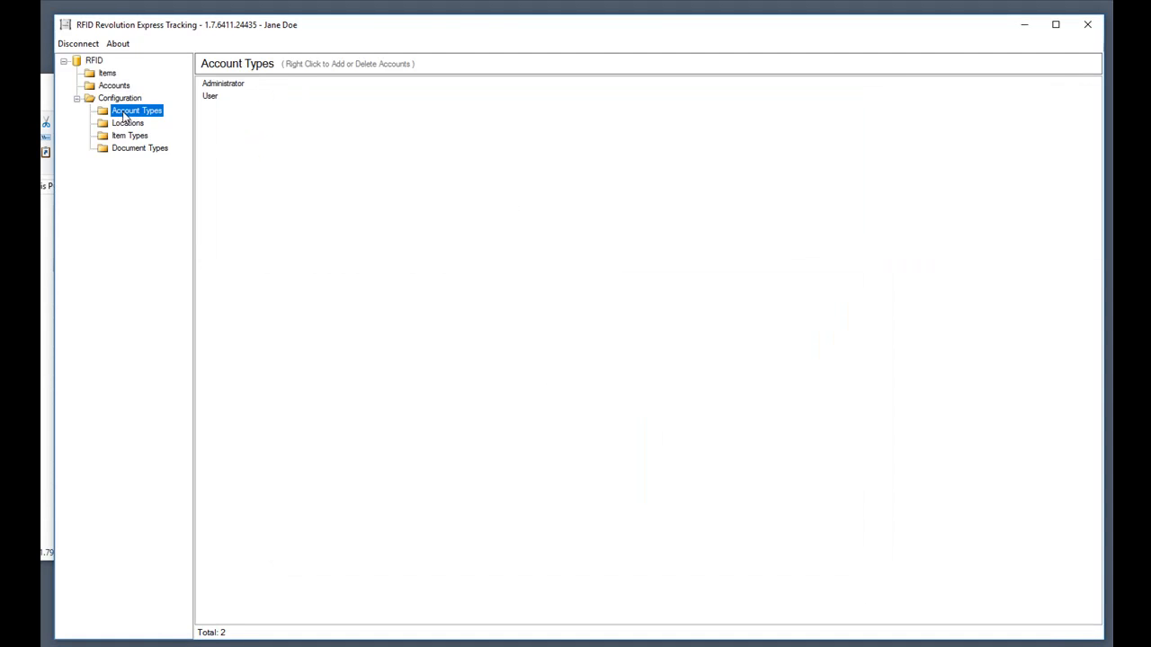
{"action": "left_click", "coordinate": [123, 126]}
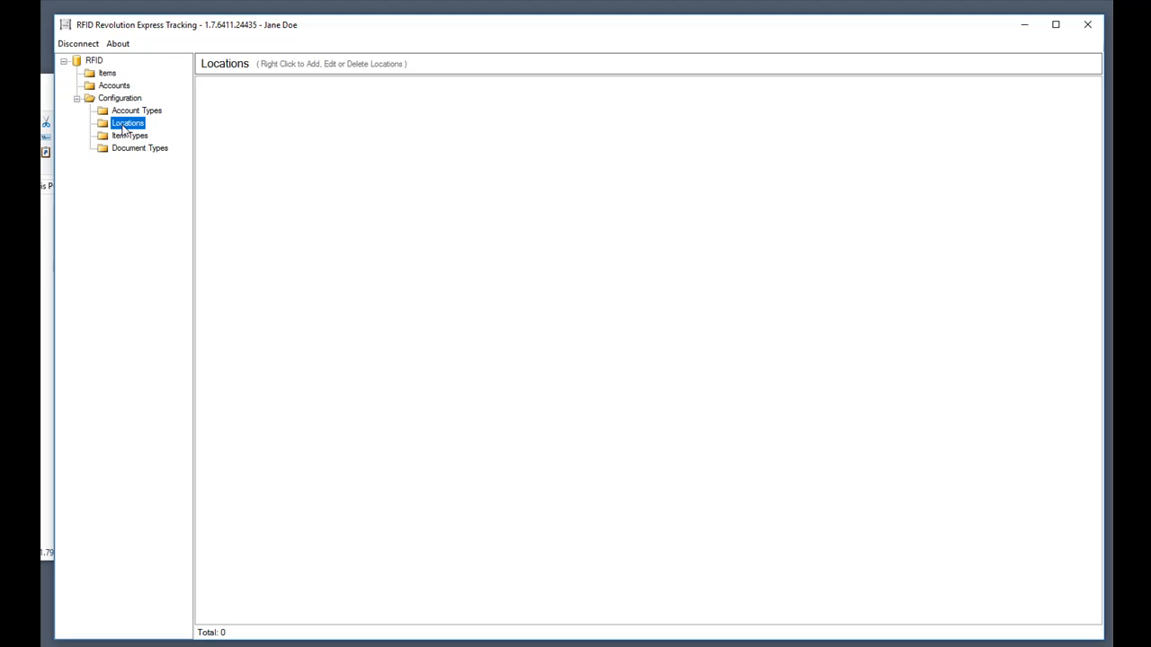
Add the locations Warehouse and Dock, then switch to the Item Types list.
{"action": "right_click", "coordinate": [378, 180]}
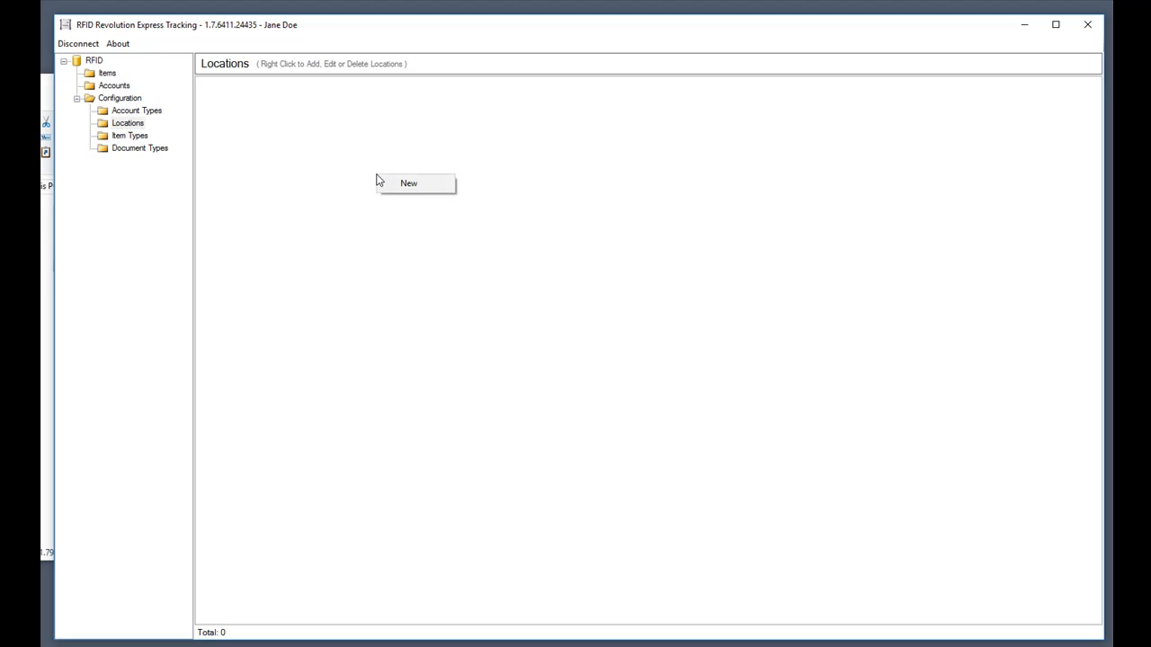
{"action": "left_click", "coordinate": [411, 185]}
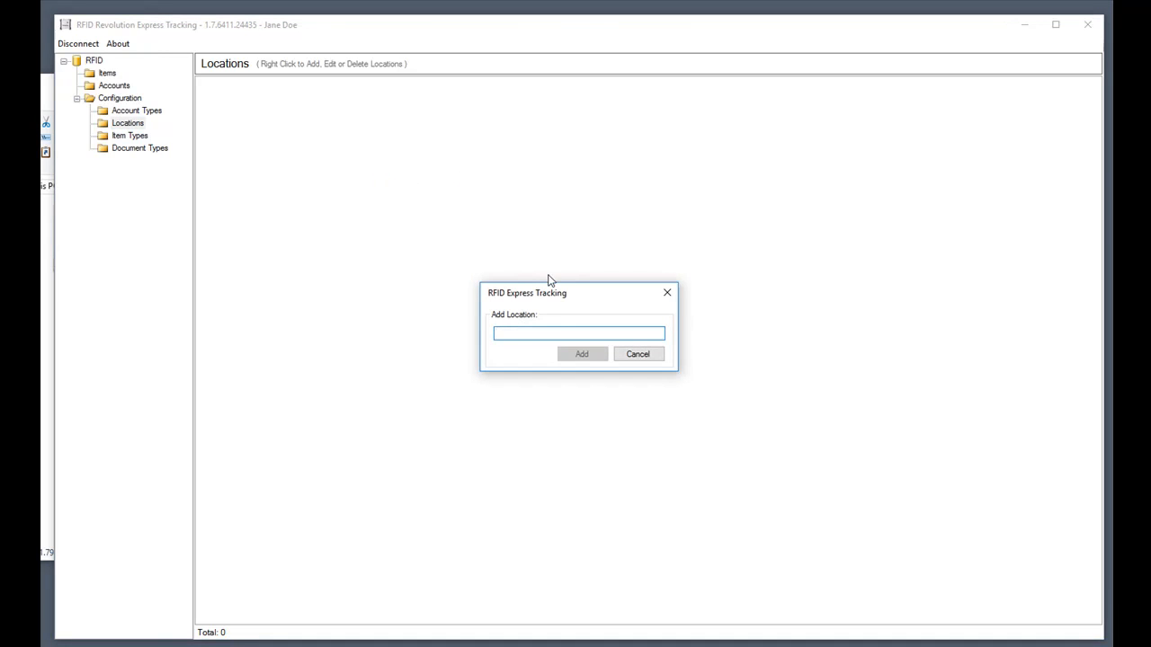
{"action": "type", "text": "Warehouse"}
{"action": "key", "text": "Return"}
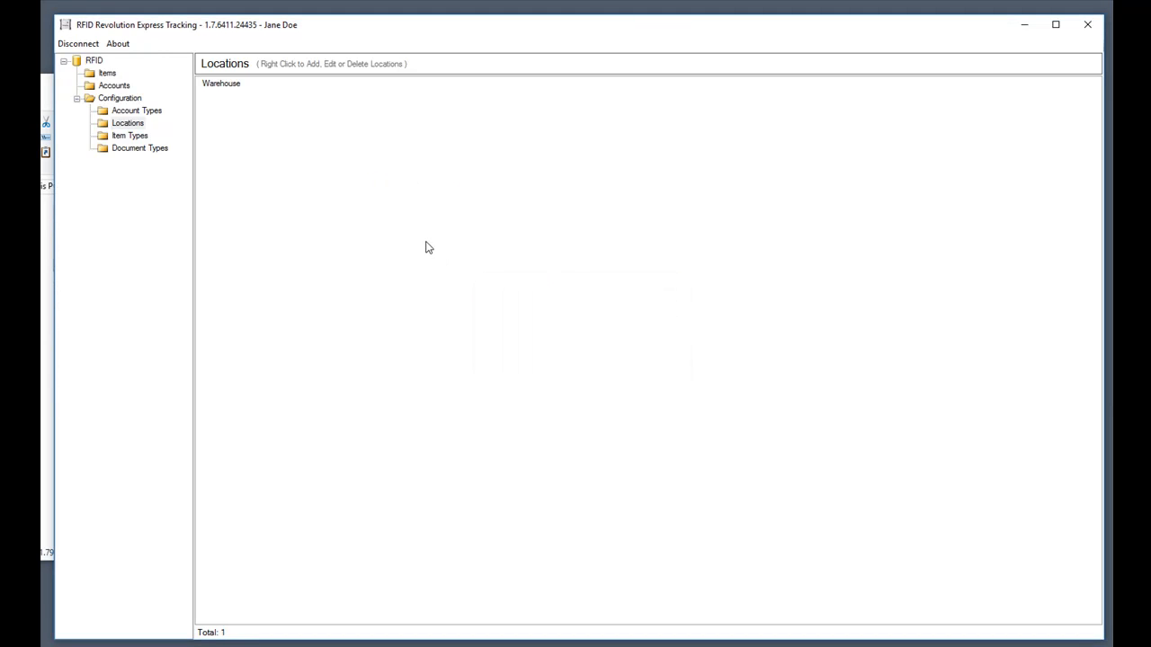
{"action": "right_click", "coordinate": [427, 243]}
{"action": "left_click", "coordinate": [460, 251]}
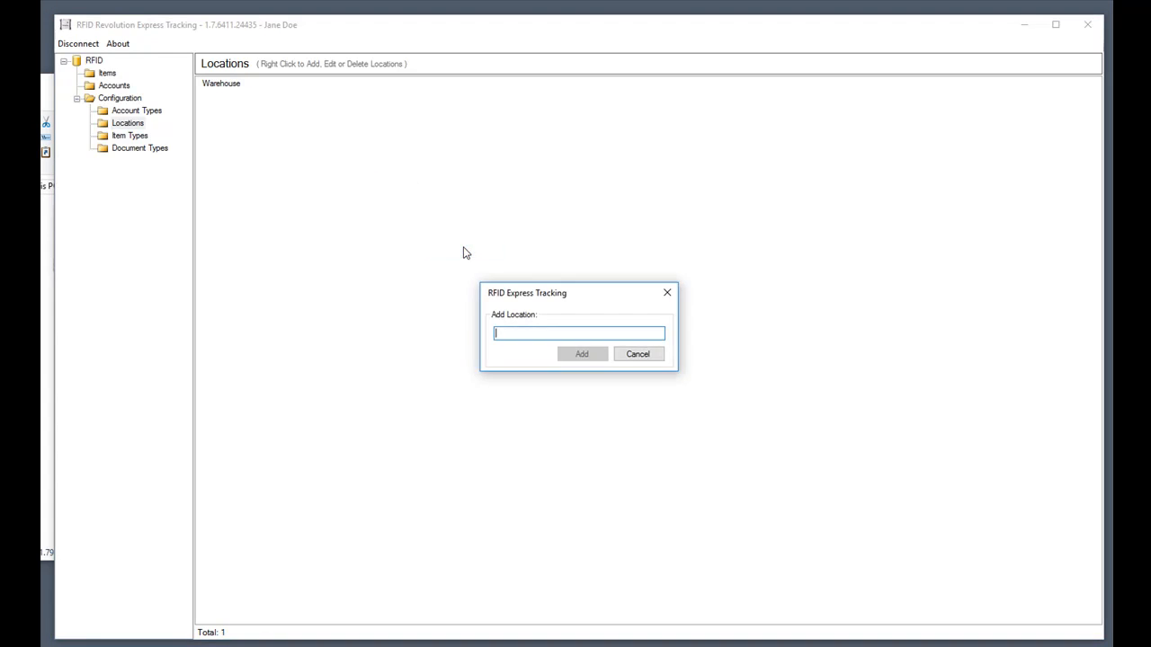
{"action": "type", "text": "Dock"}
{"action": "key", "text": "Return"}
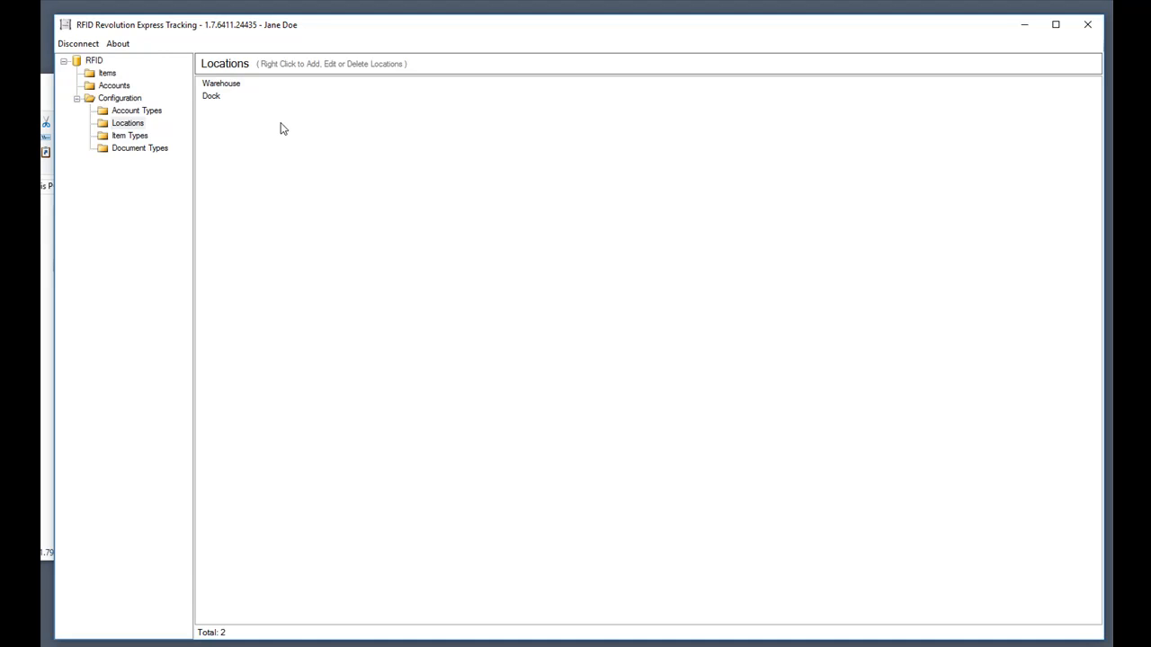
{"action": "left_click", "coordinate": [138, 141]}
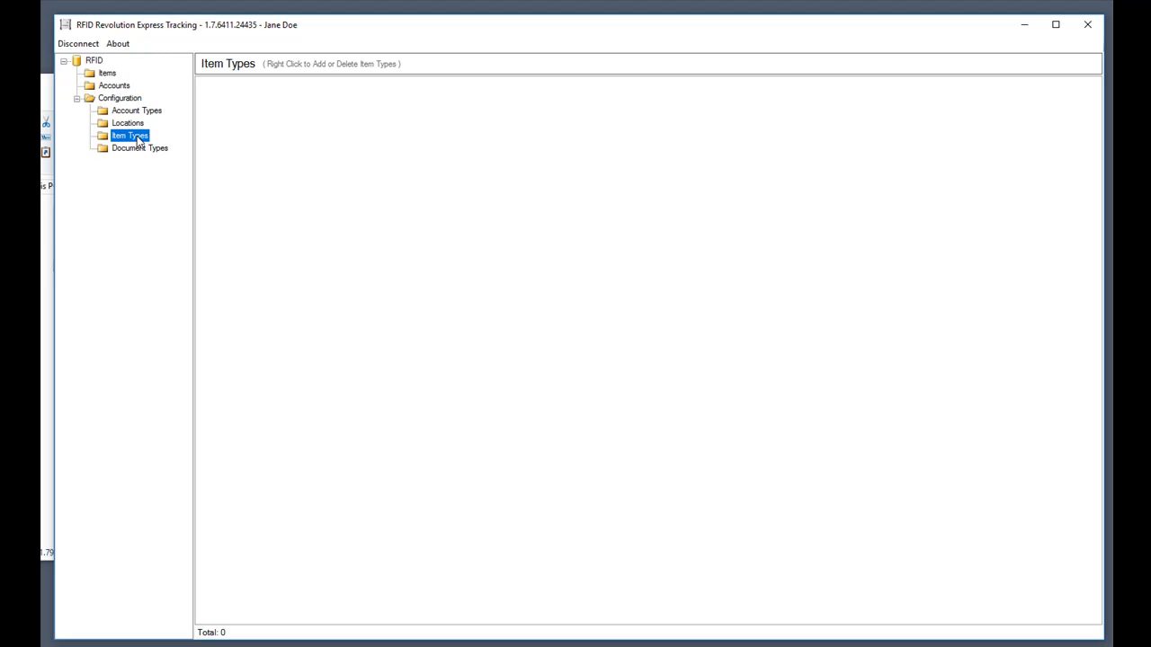
Add the three item types Folders, Laptop and Monitor.
{"action": "right_click", "coordinate": [275, 144]}
{"action": "left_click", "coordinate": [310, 151]}
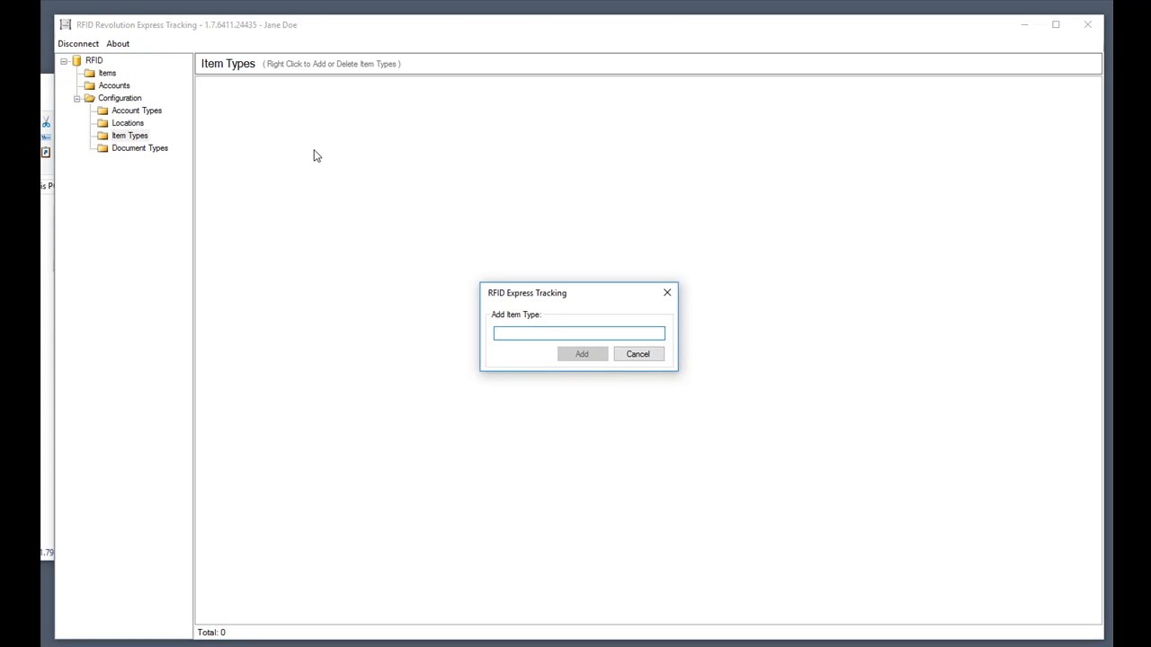
{"action": "type", "text": "Folders"}
{"action": "key", "text": "Return"}
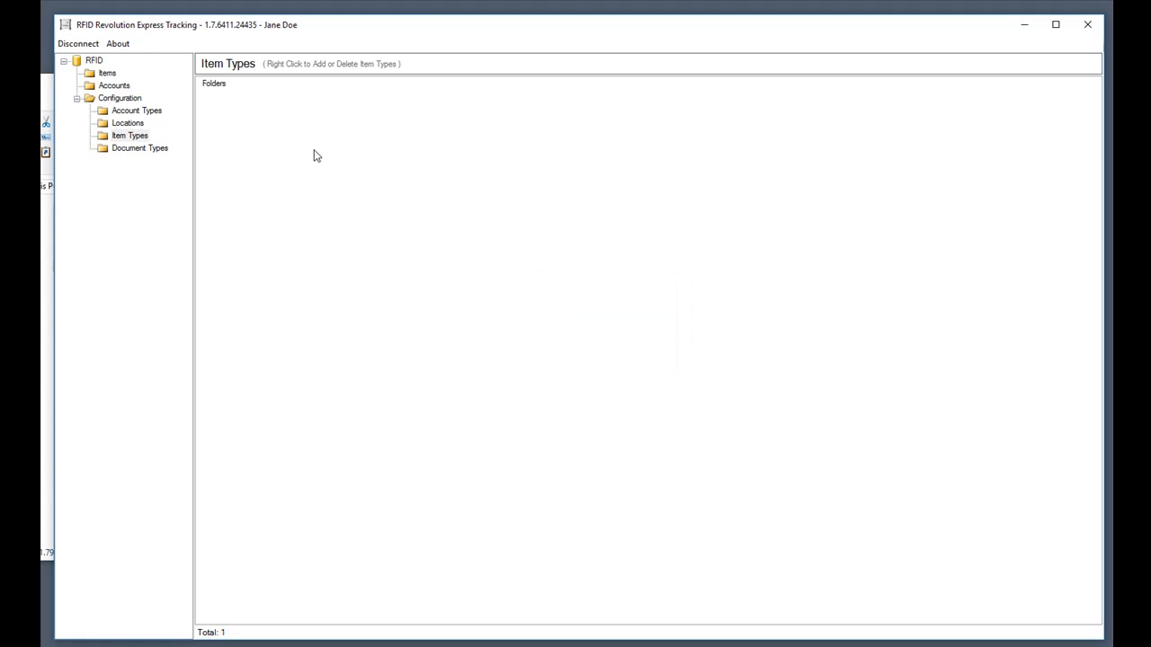
{"action": "right_click", "coordinate": [314, 155]}
{"action": "left_click", "coordinate": [353, 160]}
{"action": "type", "text": "Laptop"}
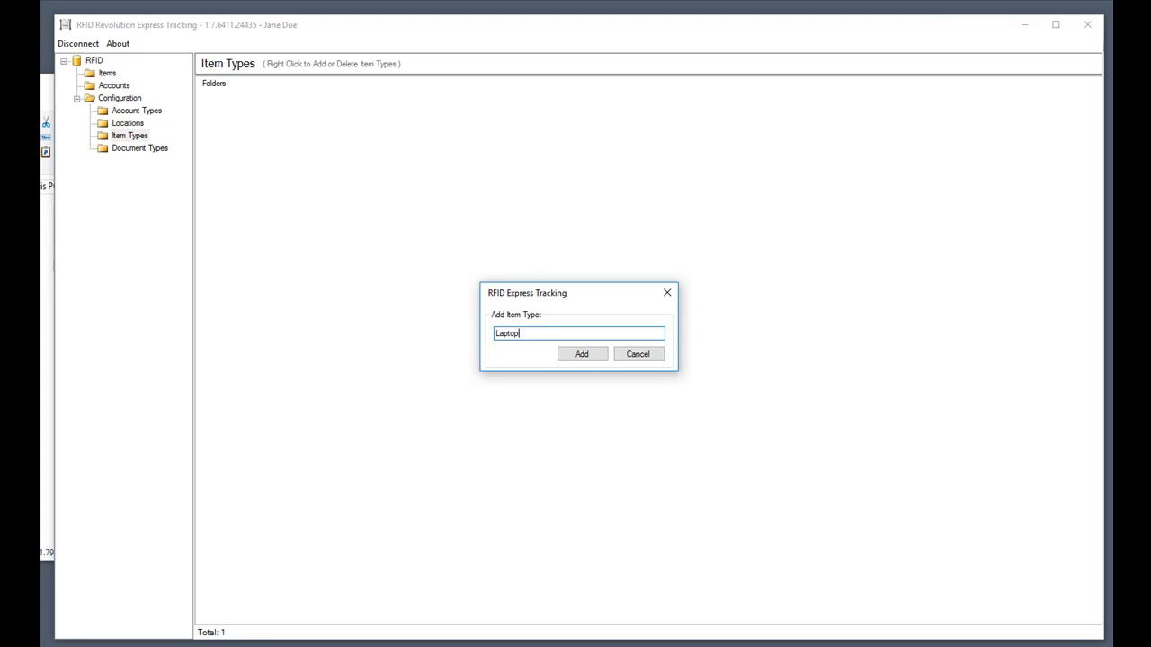
{"action": "key", "text": "Return"}
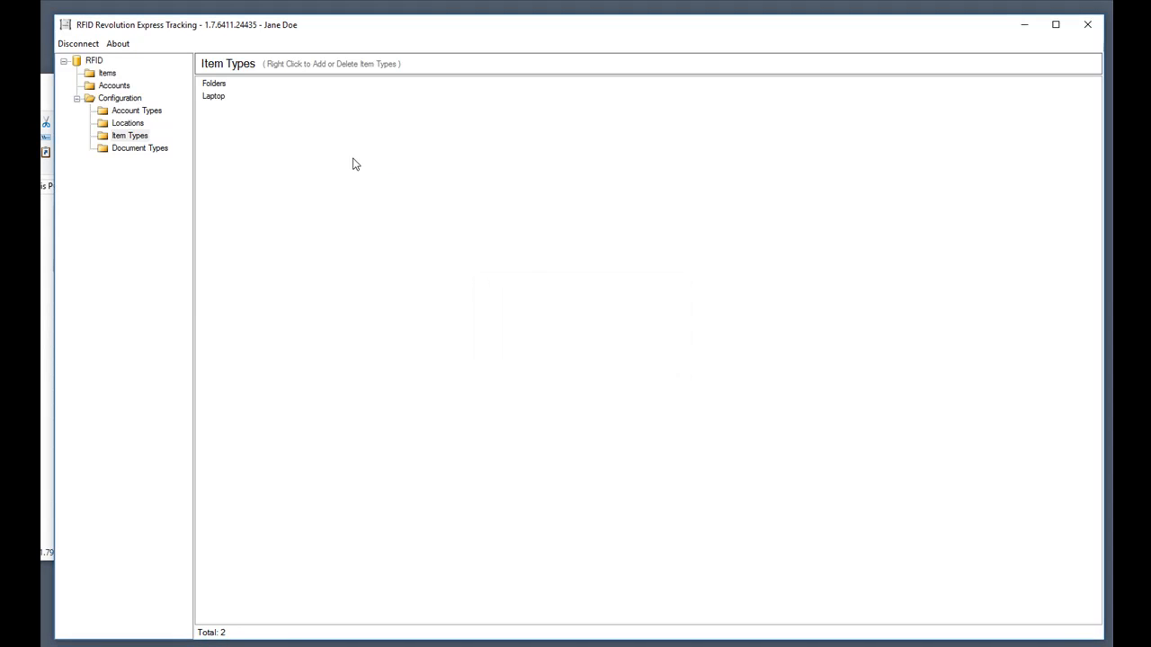
{"action": "right_click", "coordinate": [354, 161]}
{"action": "left_click", "coordinate": [369, 168]}
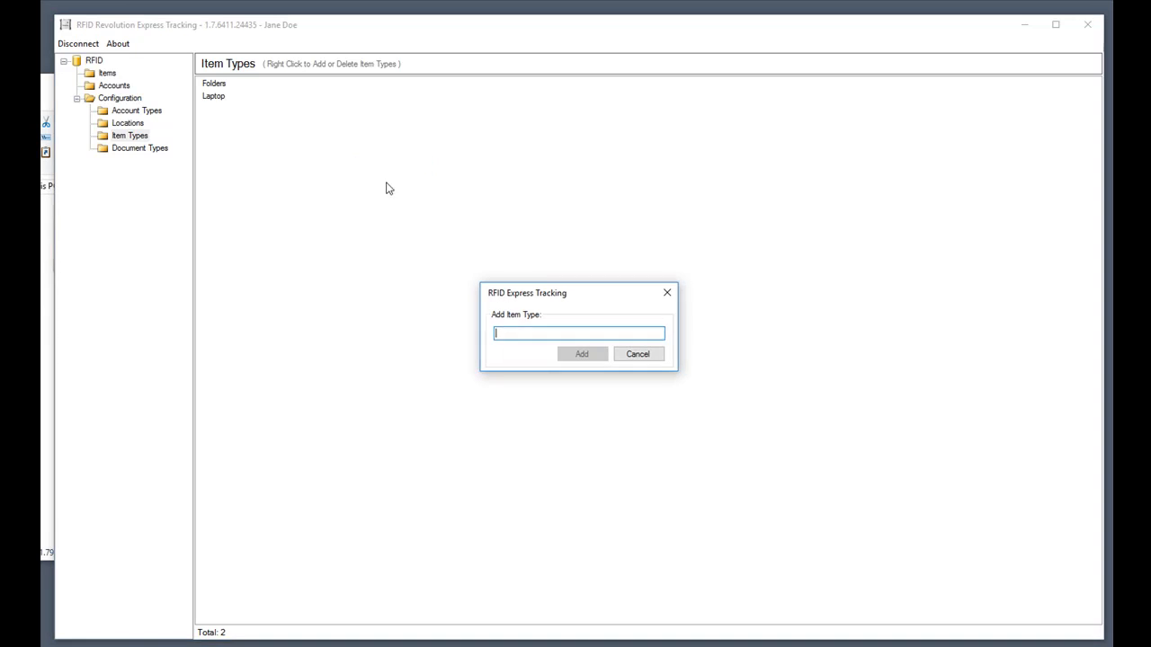
{"action": "type", "text": "Monitor"}
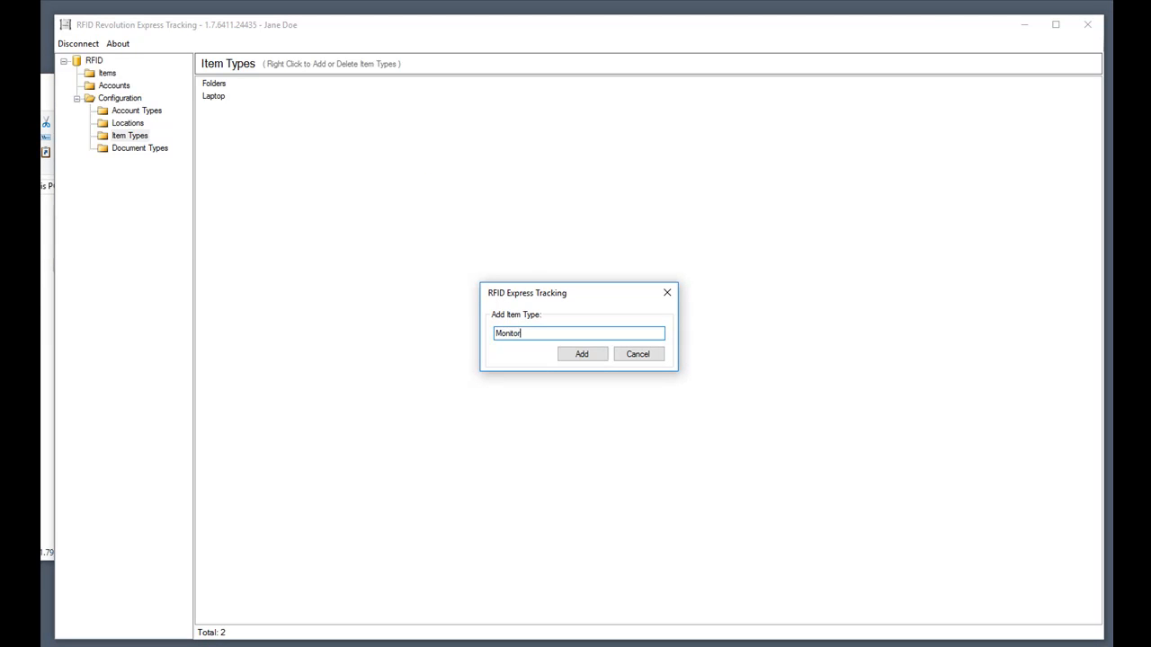
{"action": "key", "text": "Return"}
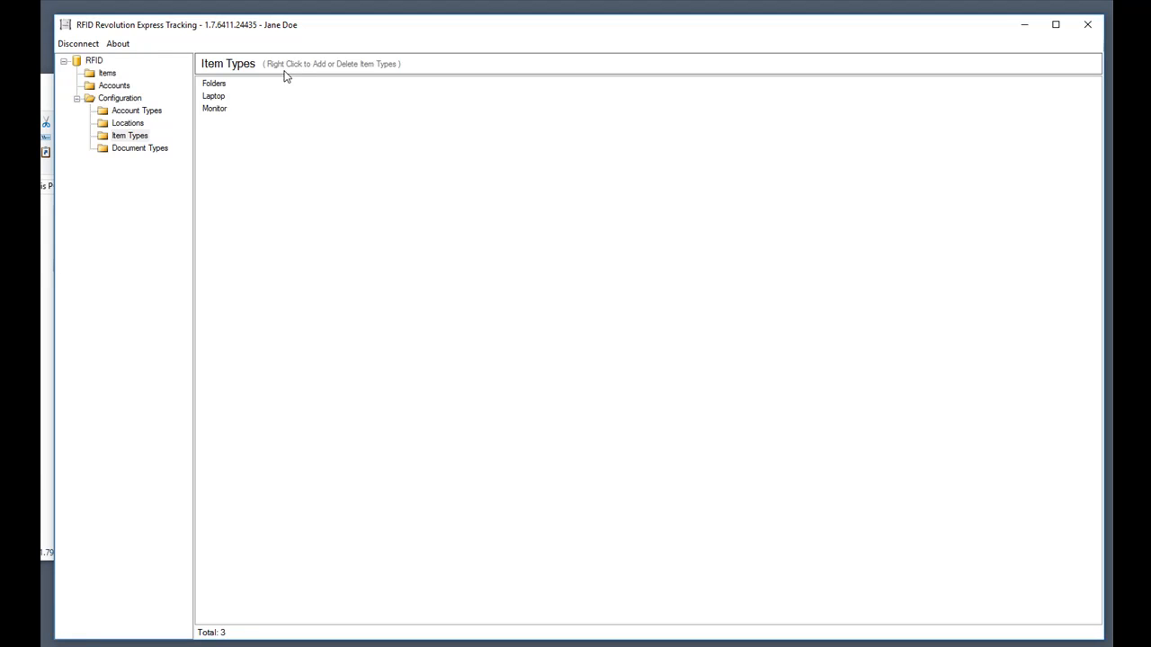
Add 'Purchase Orders' as a document type, then go to the Items search page.
{"action": "left_click", "coordinate": [139, 153]}
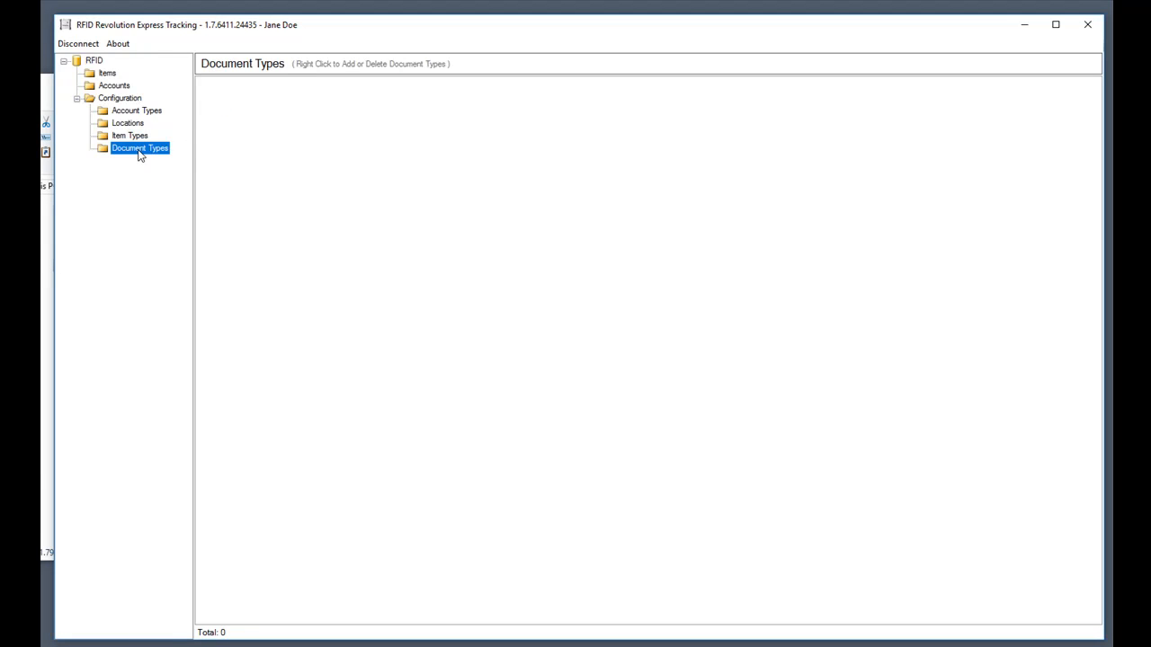
{"action": "right_click", "coordinate": [352, 183]}
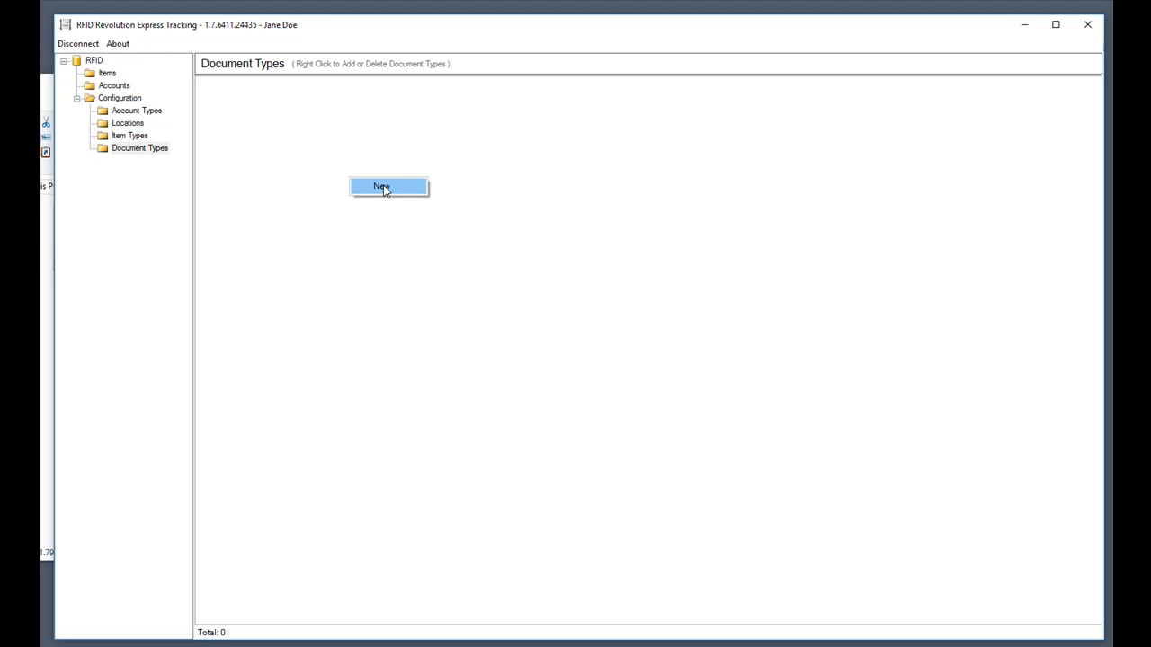
{"action": "left_click", "coordinate": [383, 187]}
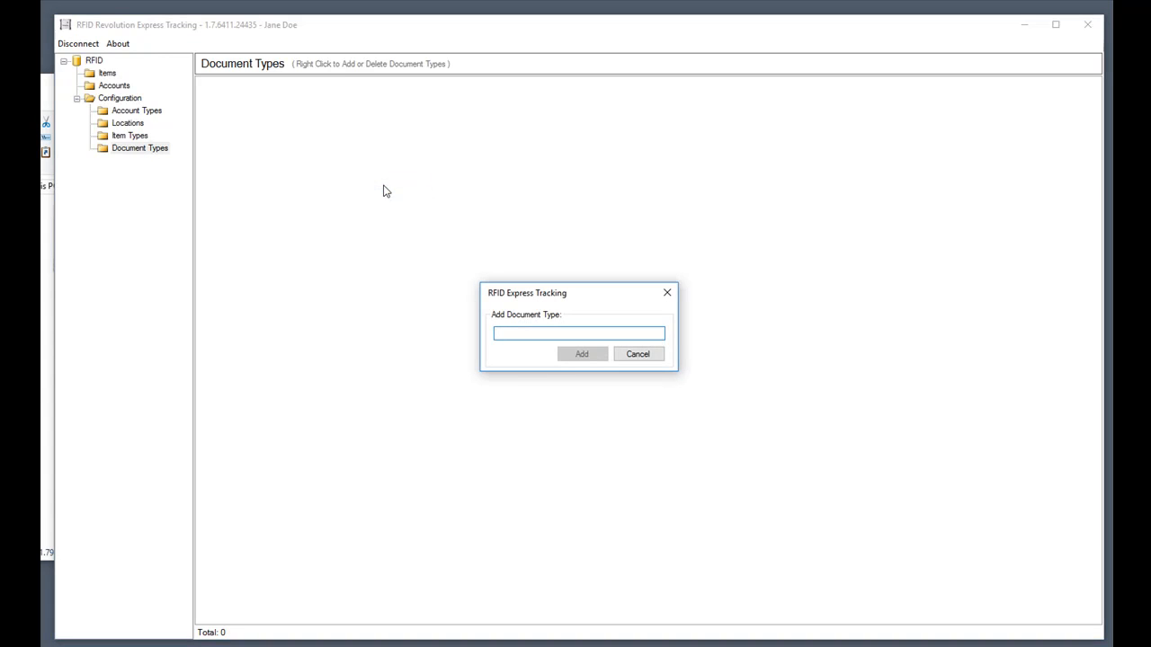
{"action": "type", "text": "Po"}
{"action": "type", "text": "rchase"}
{"action": "type", "text": " Orders"}
{"action": "key", "text": "Return"}
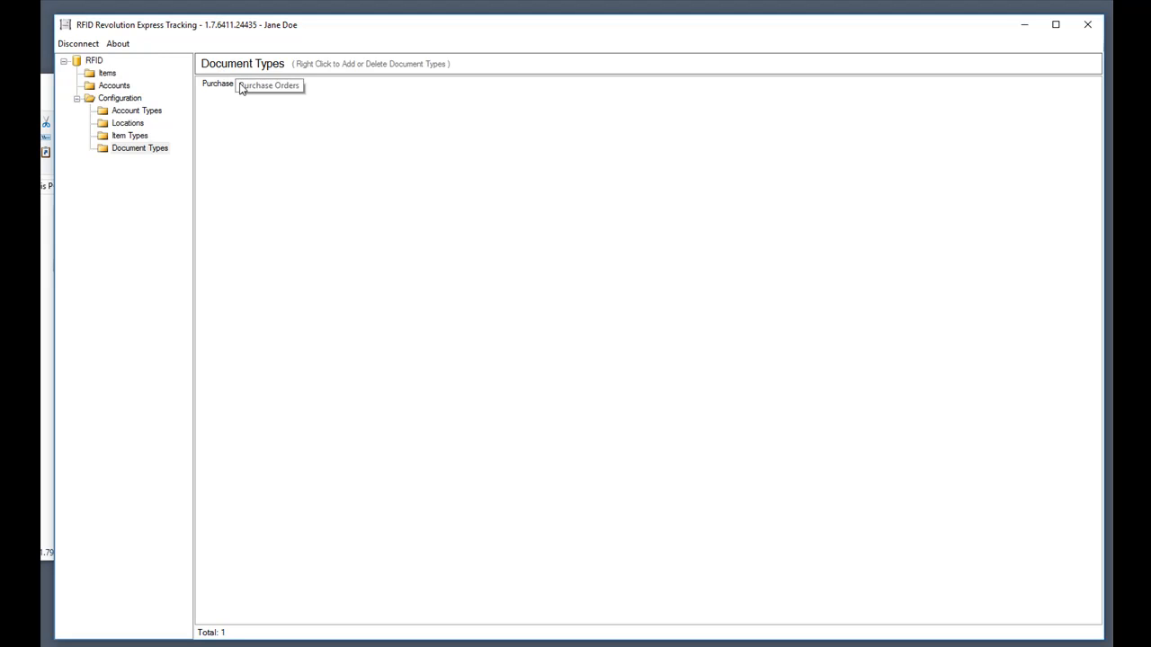
{"action": "left_click", "coordinate": [105, 75]}
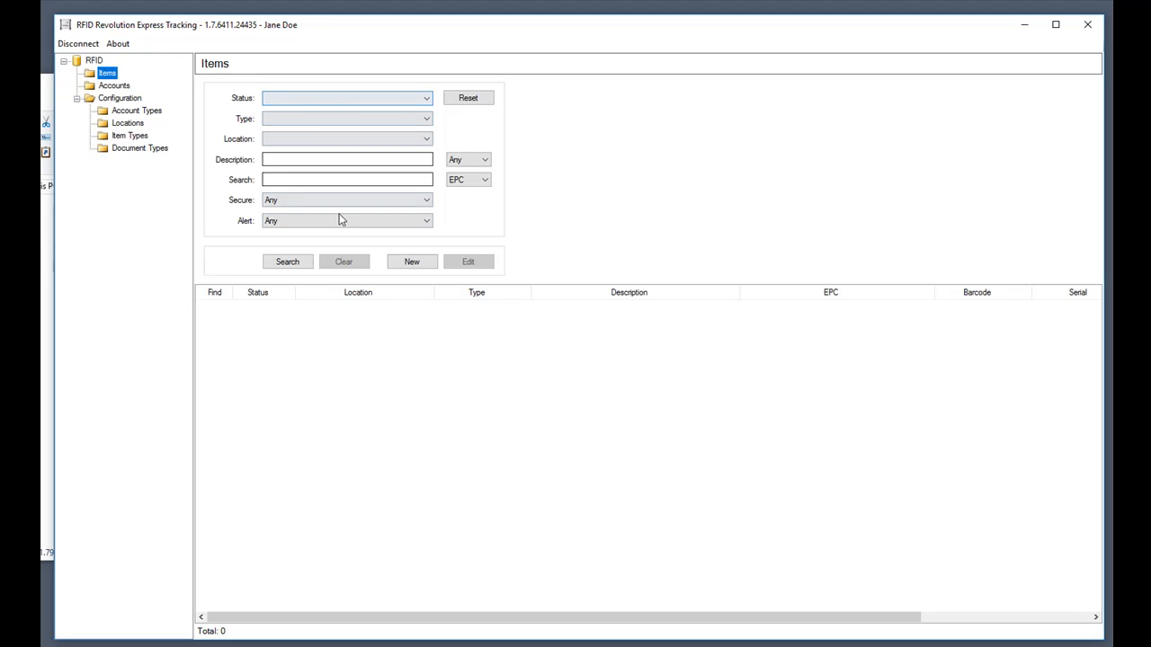
Start a new Laptop item with the description 'Dell Inspiron'.
{"action": "left_click", "coordinate": [286, 269]}
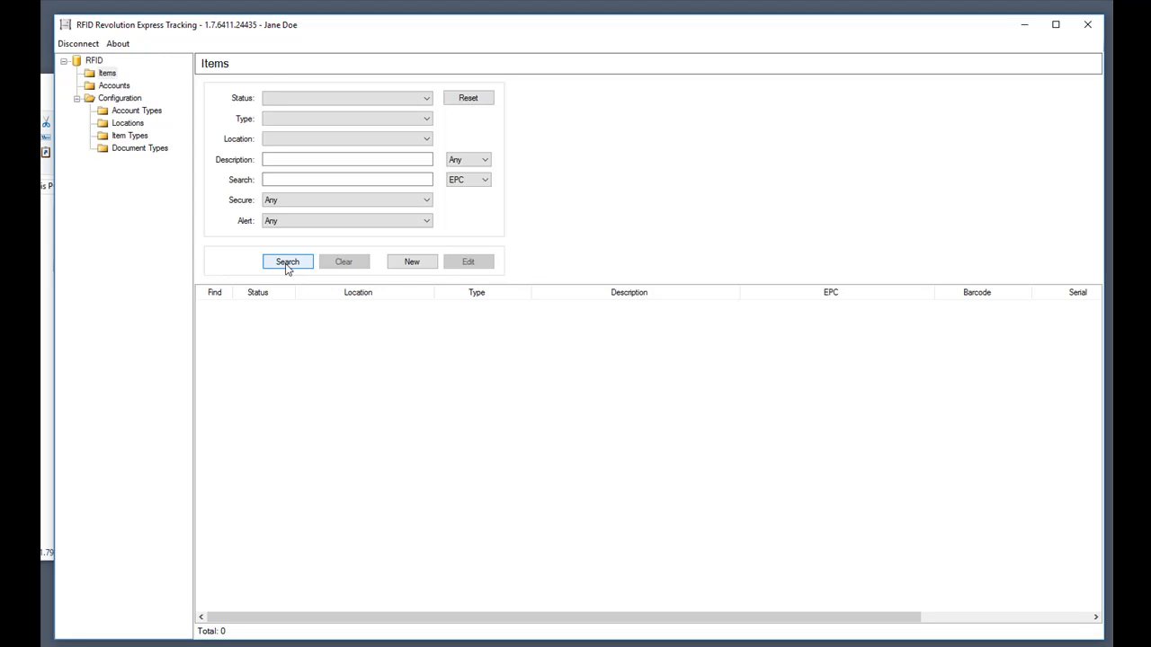
{"action": "left_click", "coordinate": [412, 261]}
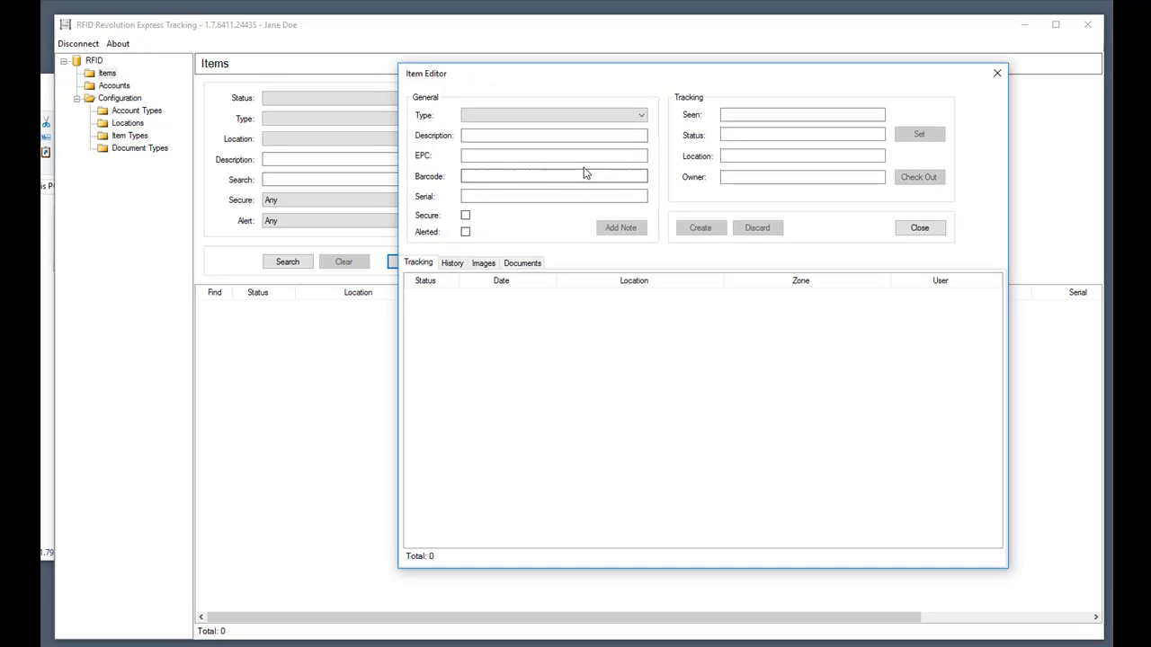
{"action": "left_click", "coordinate": [544, 123]}
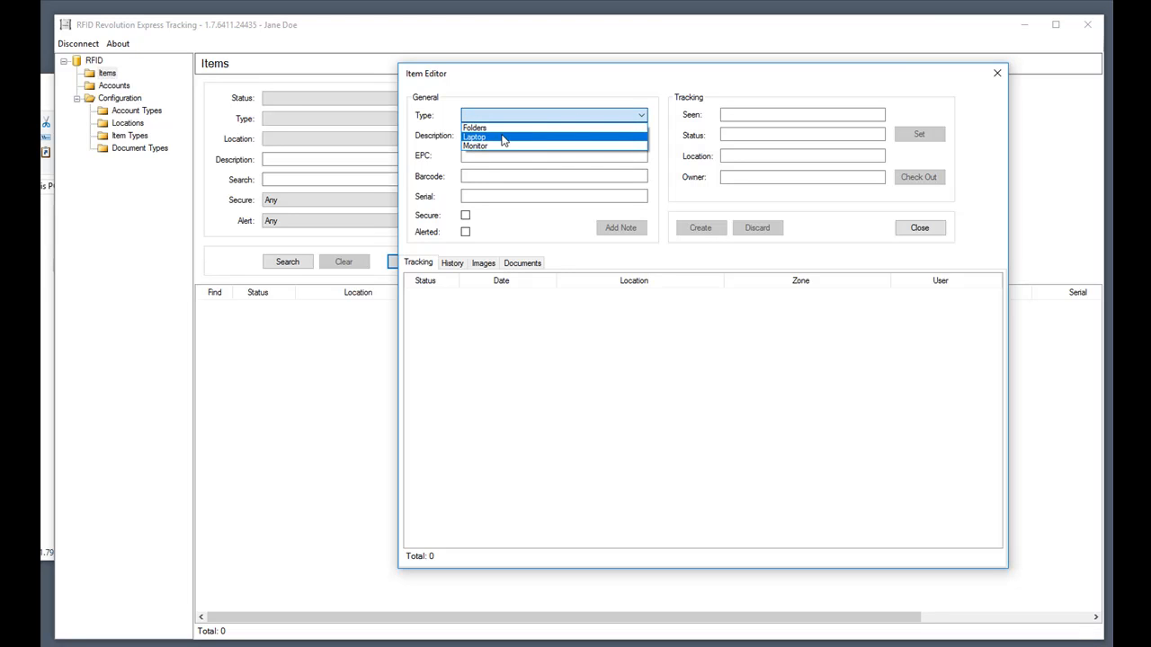
{"action": "left_click", "coordinate": [504, 137]}
{"action": "left_click", "coordinate": [497, 134]}
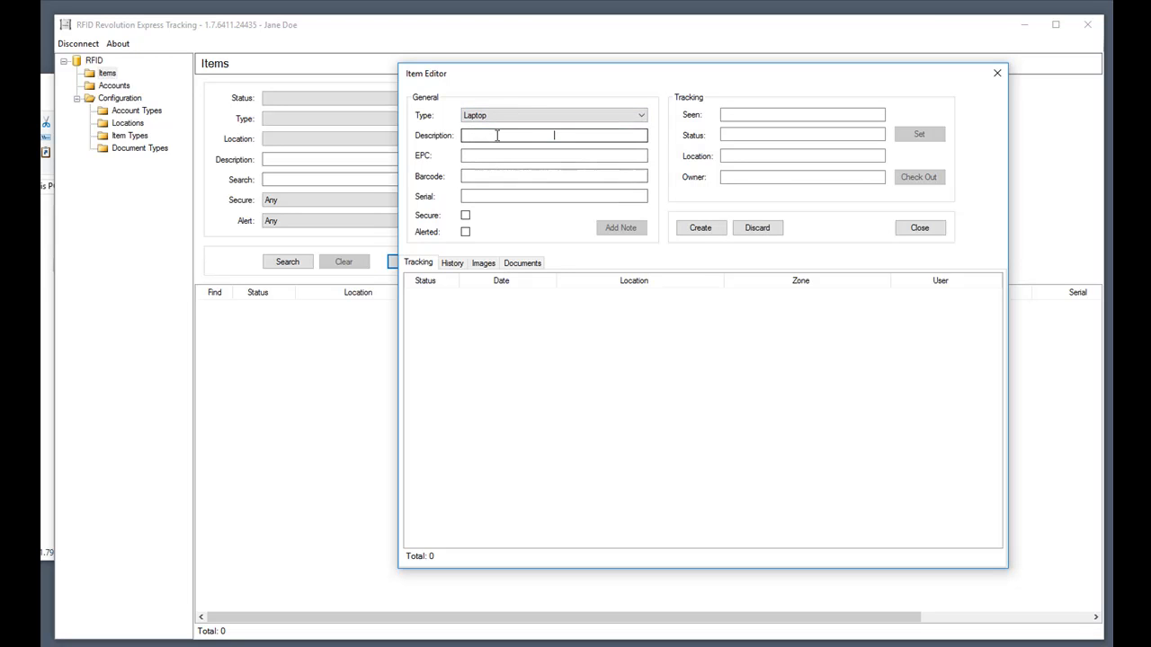
{"action": "type", "text": "Dell I"}
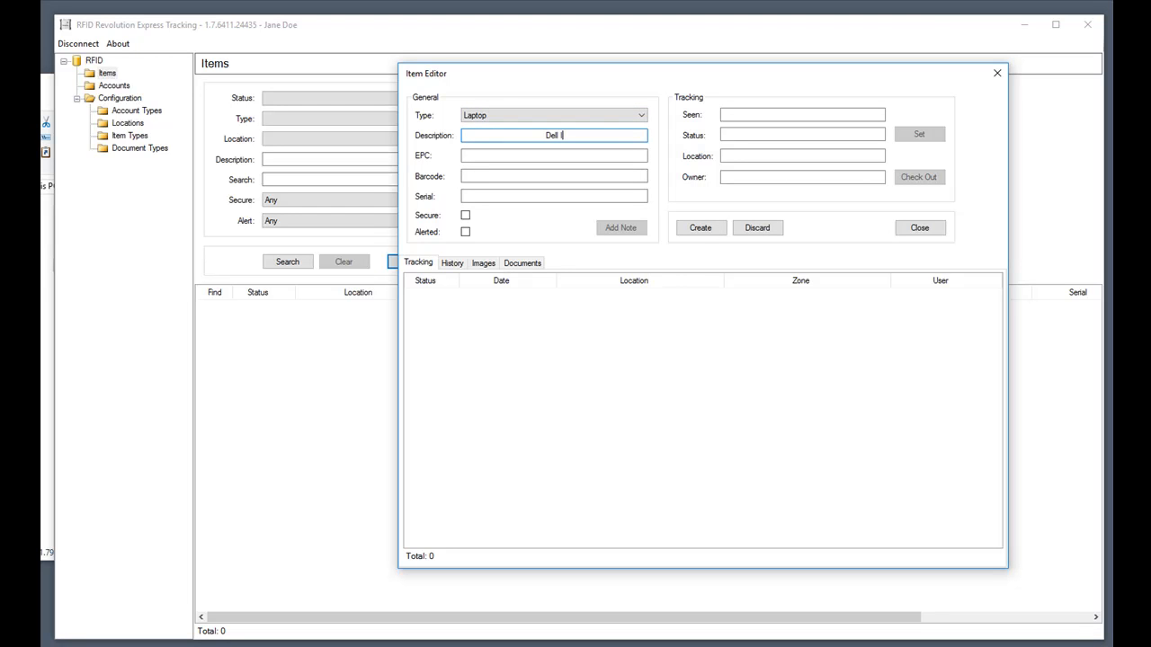
{"action": "type", "text": "nspiron"}
Give the laptop barcode and serial number 12300890ZDFKDJ and create the item.
{"action": "left_click", "coordinate": [506, 174]}
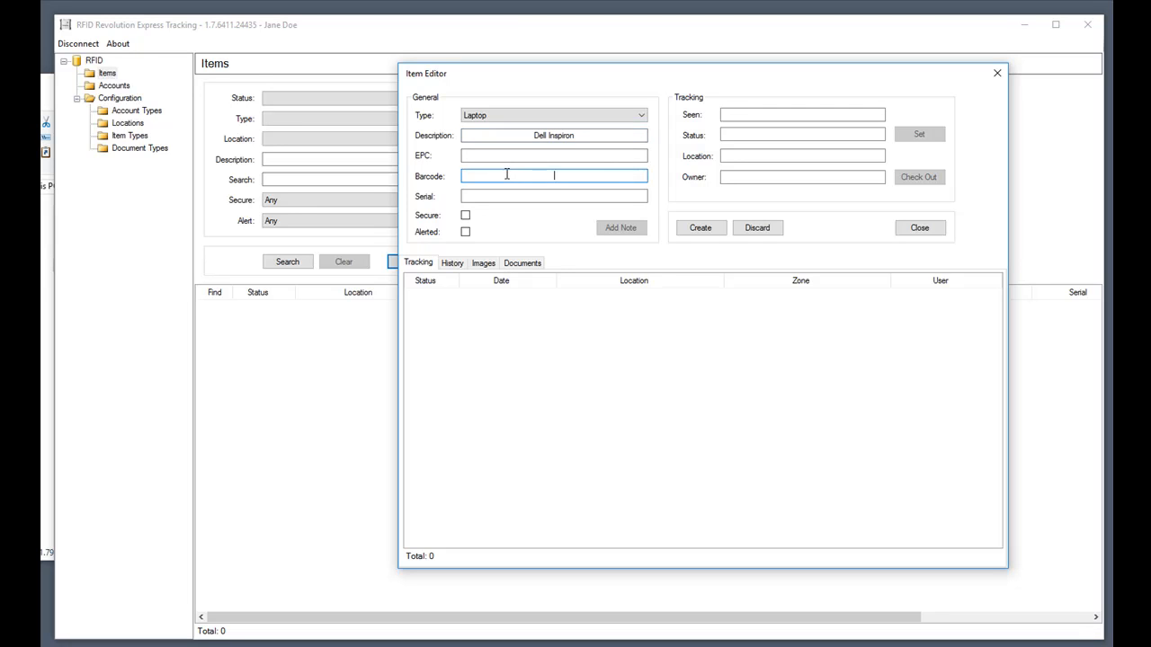
{"action": "type", "text": "12300890ZDFKDJ"}
{"action": "key", "text": "ctrl+a"}
{"action": "key", "text": "ctrl+c"}
{"action": "key", "text": "Tab"}
{"action": "key", "text": "ctrl+v"}
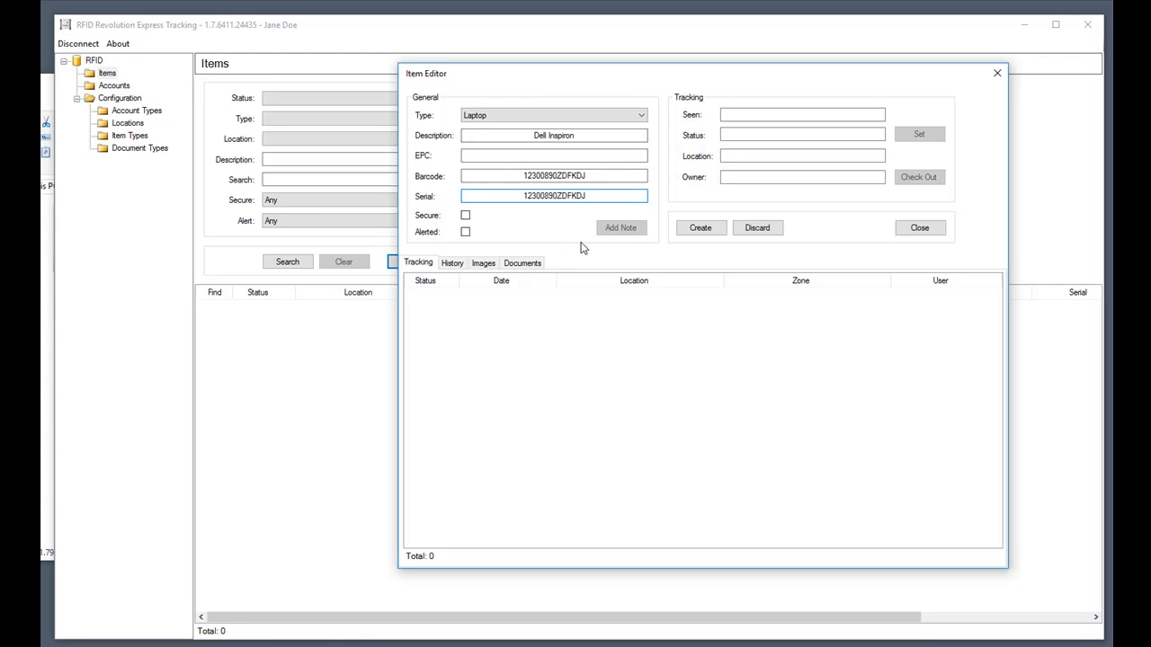
{"action": "left_click", "coordinate": [695, 229]}
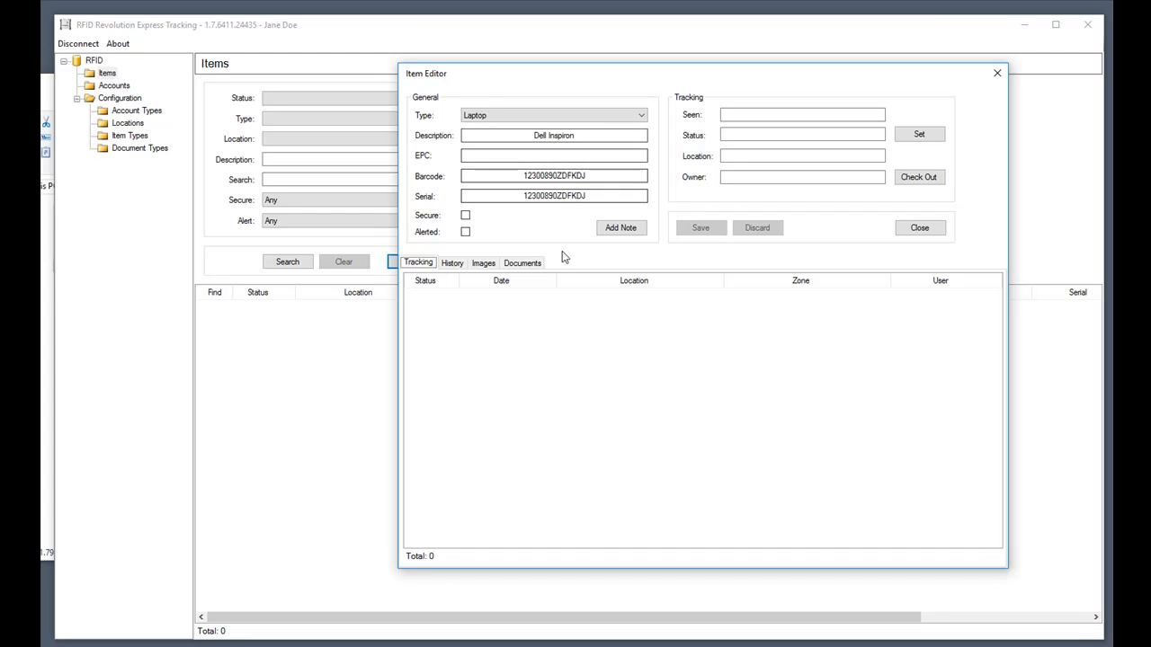
{"action": "left_click", "coordinate": [918, 137]}
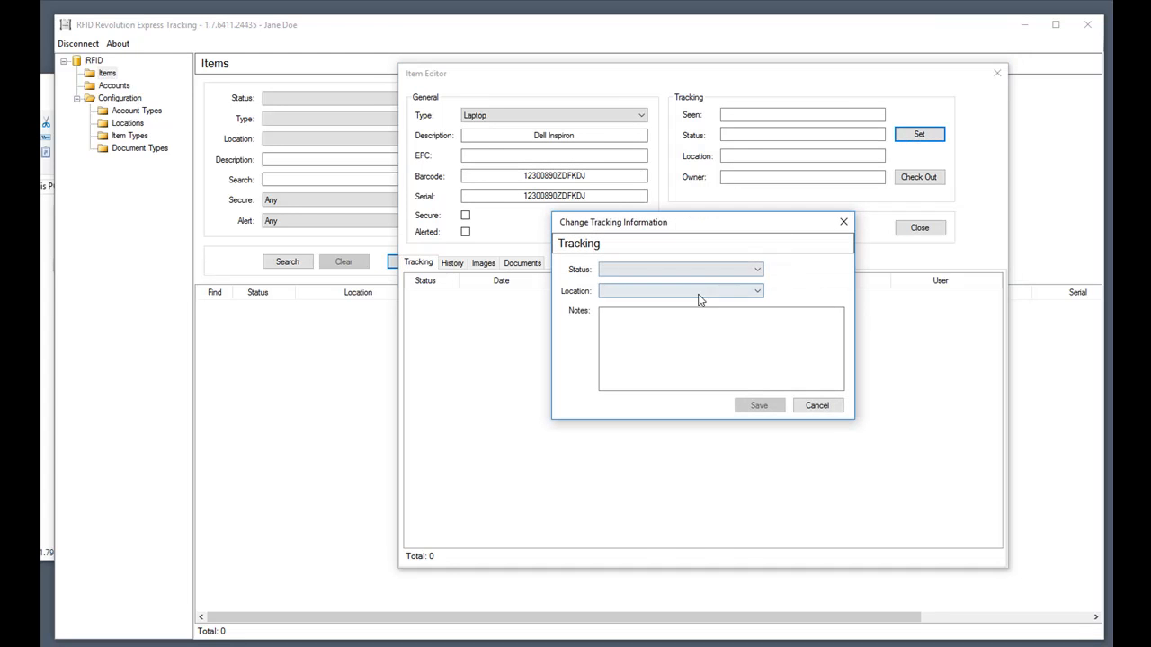
Set the Dell Inspiron's tracking status to Found and location to Warehouse, and save.
{"action": "left_click", "coordinate": [694, 271]}
{"action": "left_click", "coordinate": [628, 284]}
{"action": "left_click", "coordinate": [681, 292]}
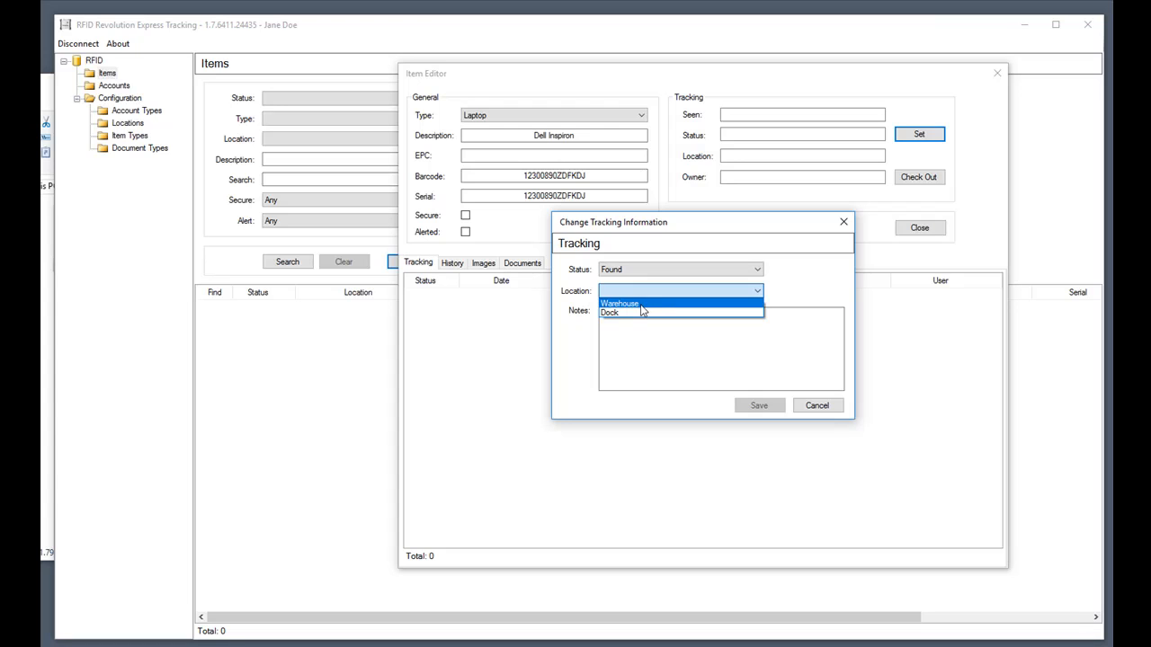
{"action": "left_click", "coordinate": [641, 305]}
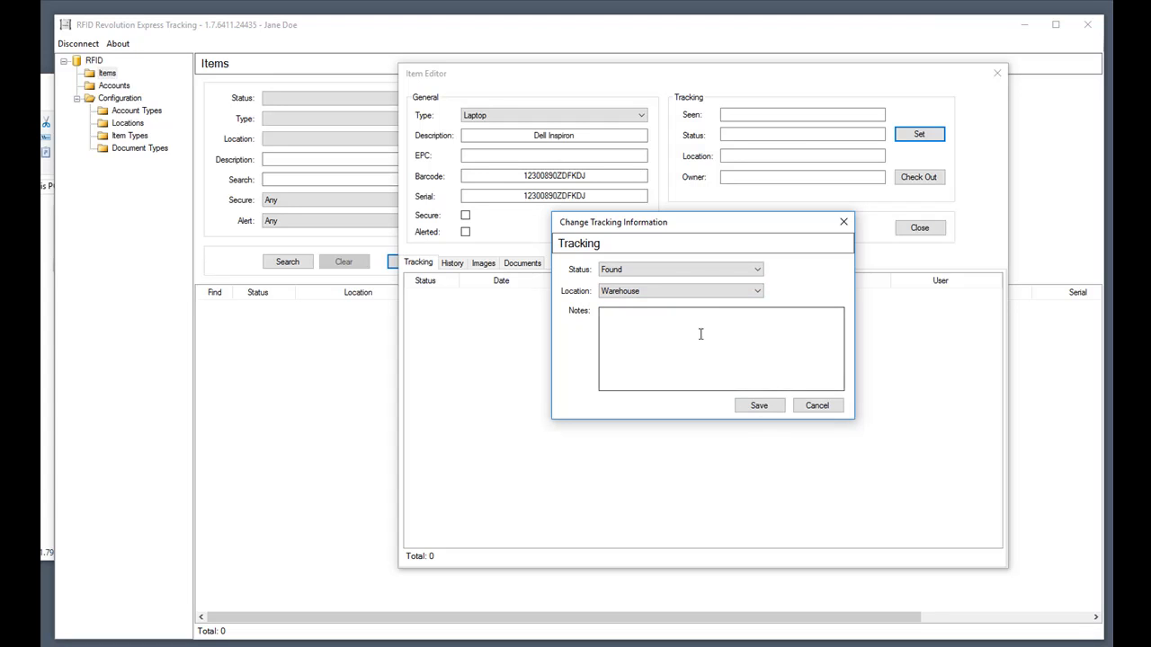
{"action": "left_click", "coordinate": [759, 406]}
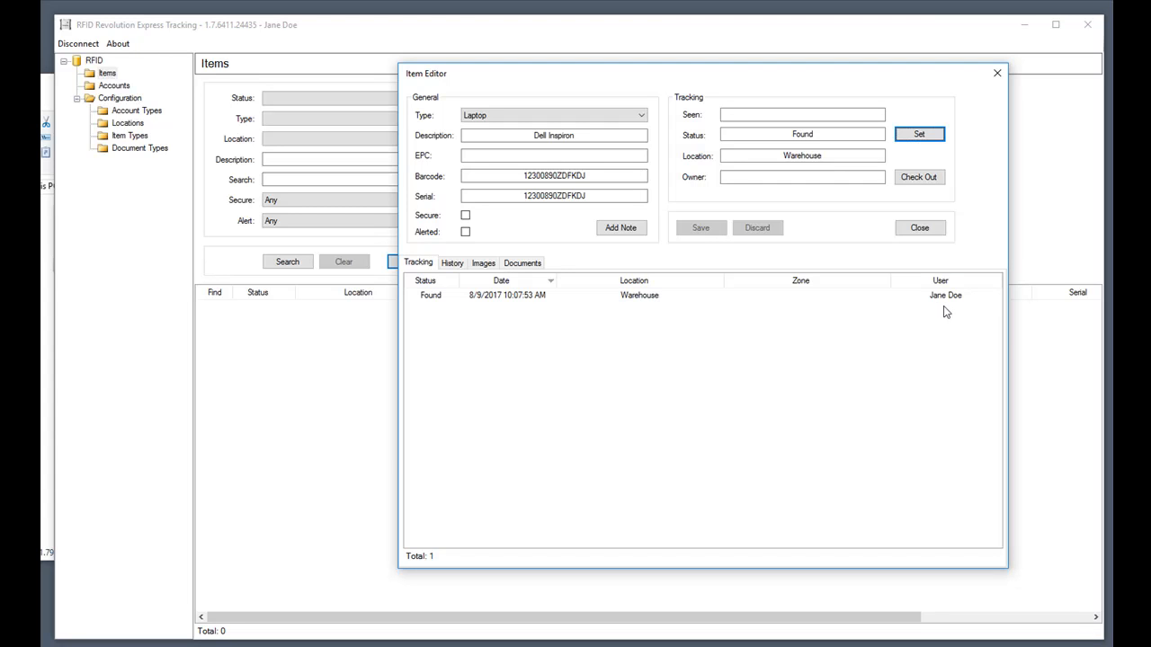
Review the laptop's Created, Transfered and Status Found history events, then show its images list.
{"action": "left_click", "coordinate": [452, 264]}
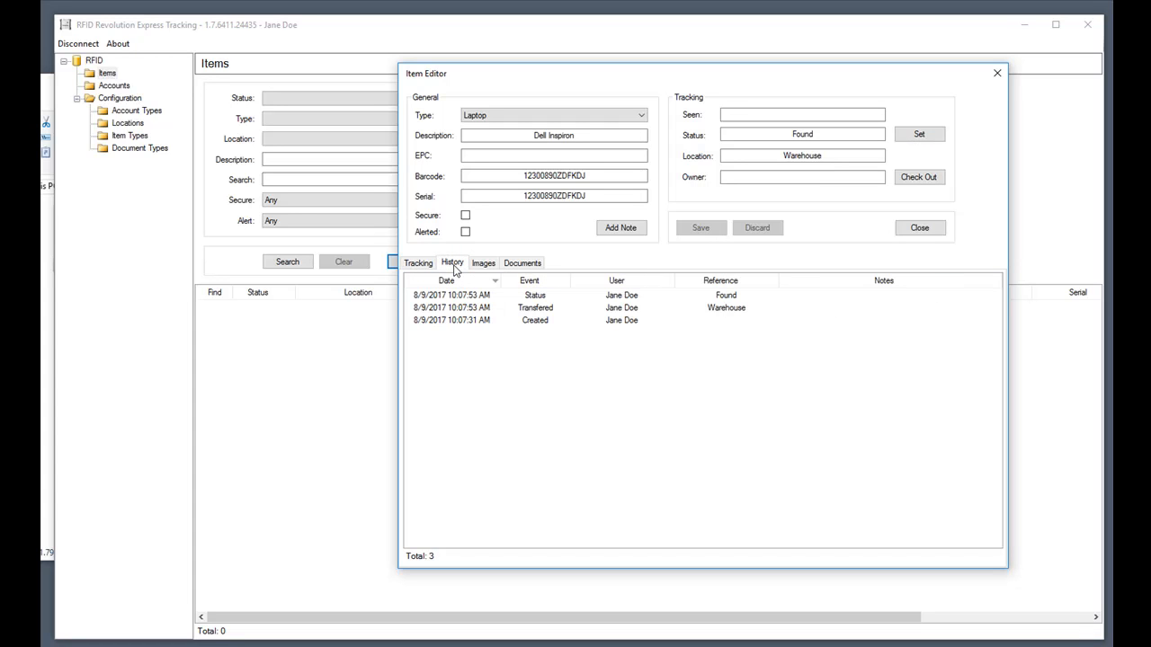
{"action": "left_click", "coordinate": [569, 328]}
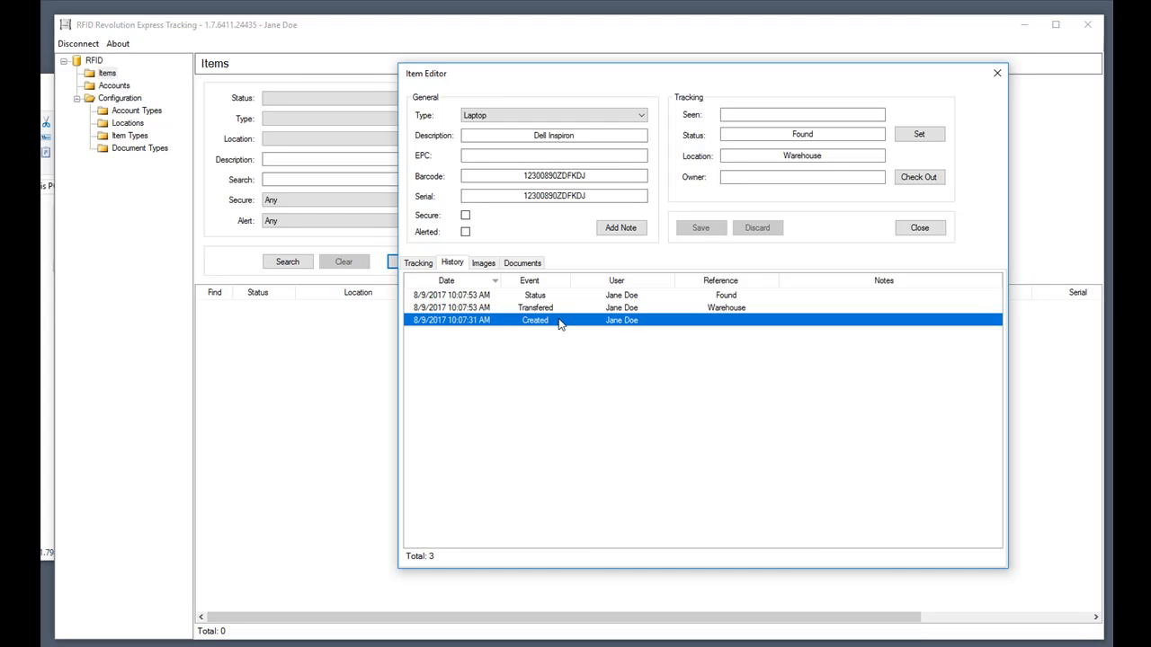
{"action": "left_click", "coordinate": [623, 308]}
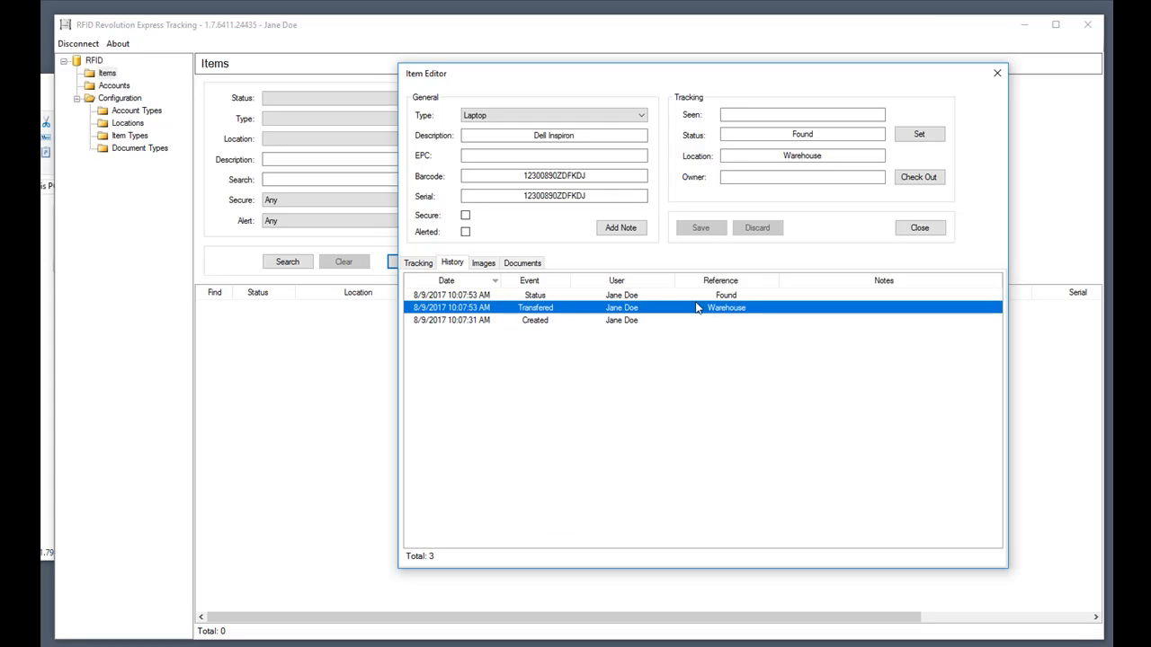
{"action": "left_click", "coordinate": [714, 295]}
{"action": "left_click", "coordinate": [642, 324]}
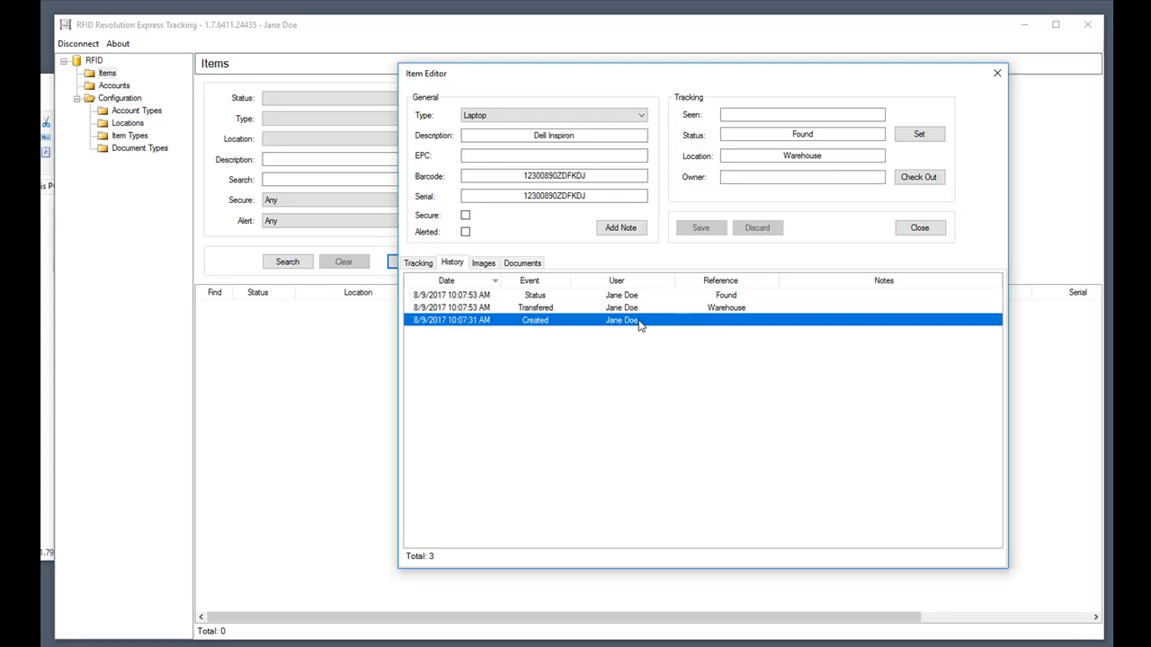
{"action": "left_click", "coordinate": [490, 266]}
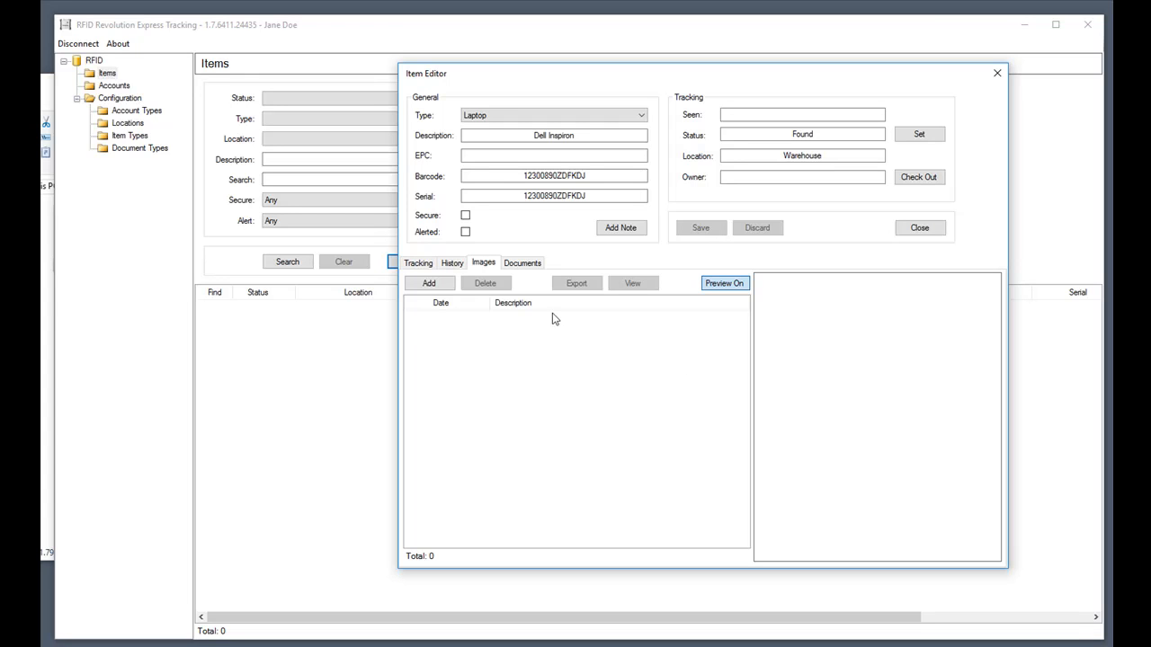
Load dell laptop.jpg as a new image and enter a description naming the laptop's user.
{"action": "left_click", "coordinate": [430, 285]}
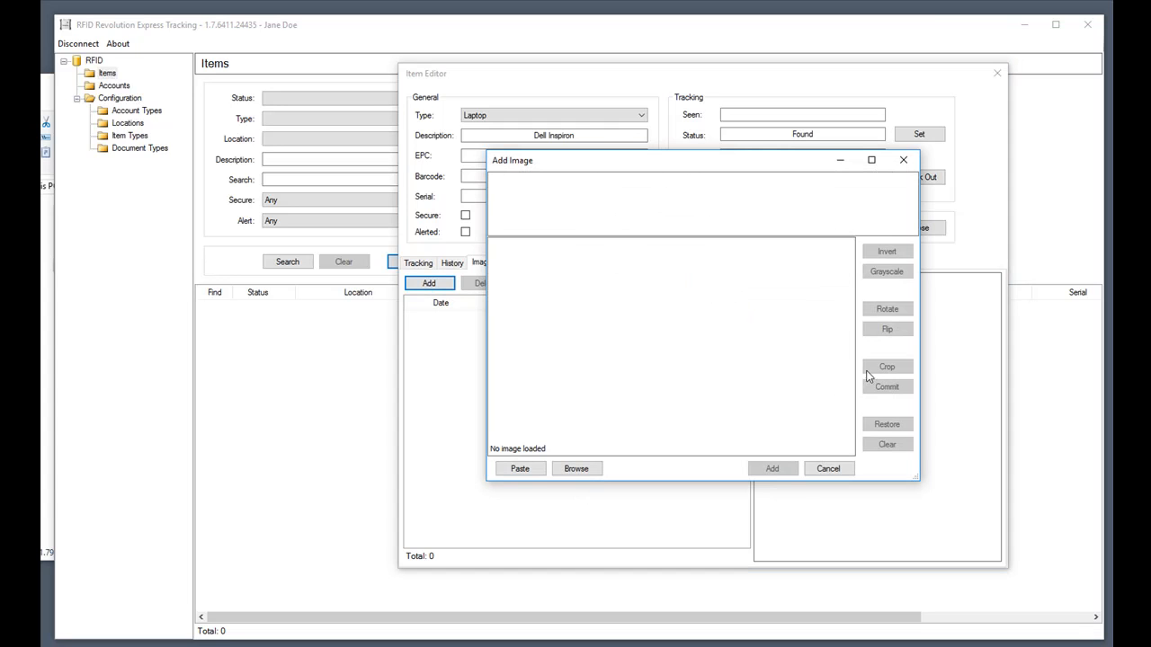
{"action": "left_click", "coordinate": [576, 470]}
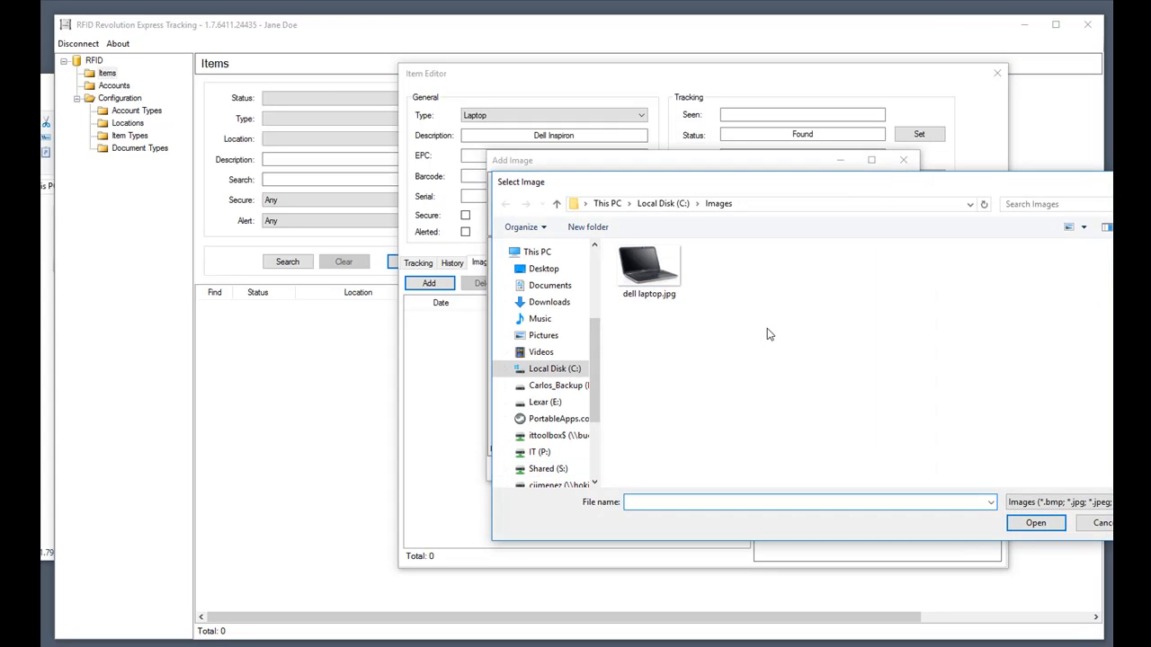
{"action": "double_click", "coordinate": [647, 284]}
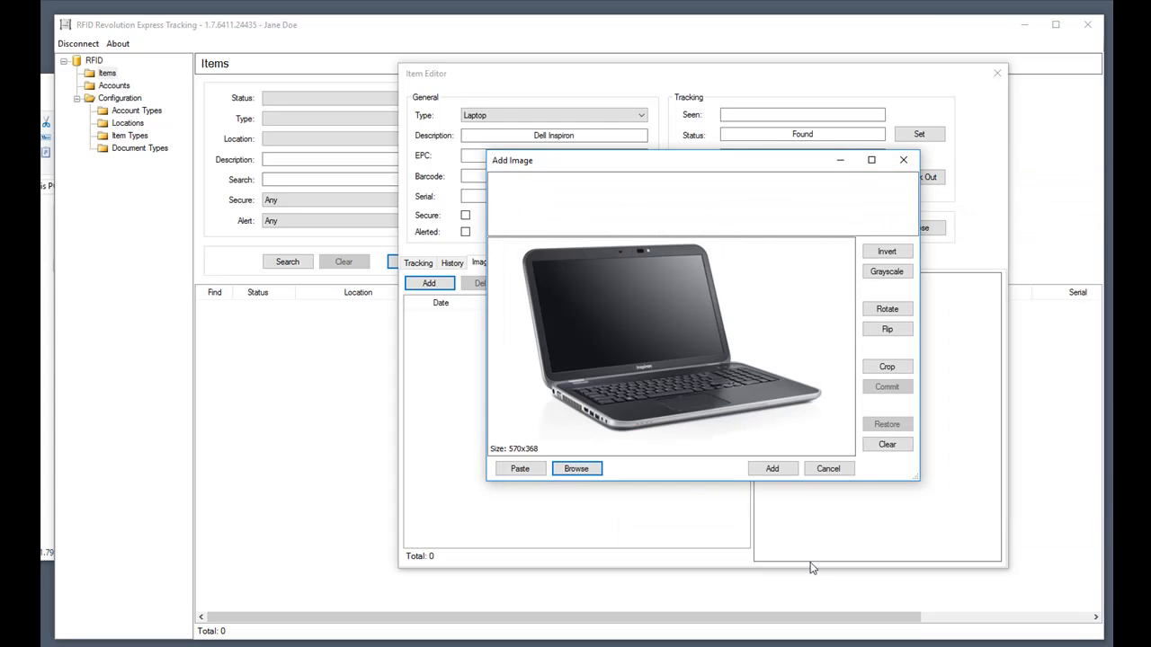
{"action": "left_click", "coordinate": [604, 178]}
{"action": "type", "text": "Dell Laptop for Jane Doe"}
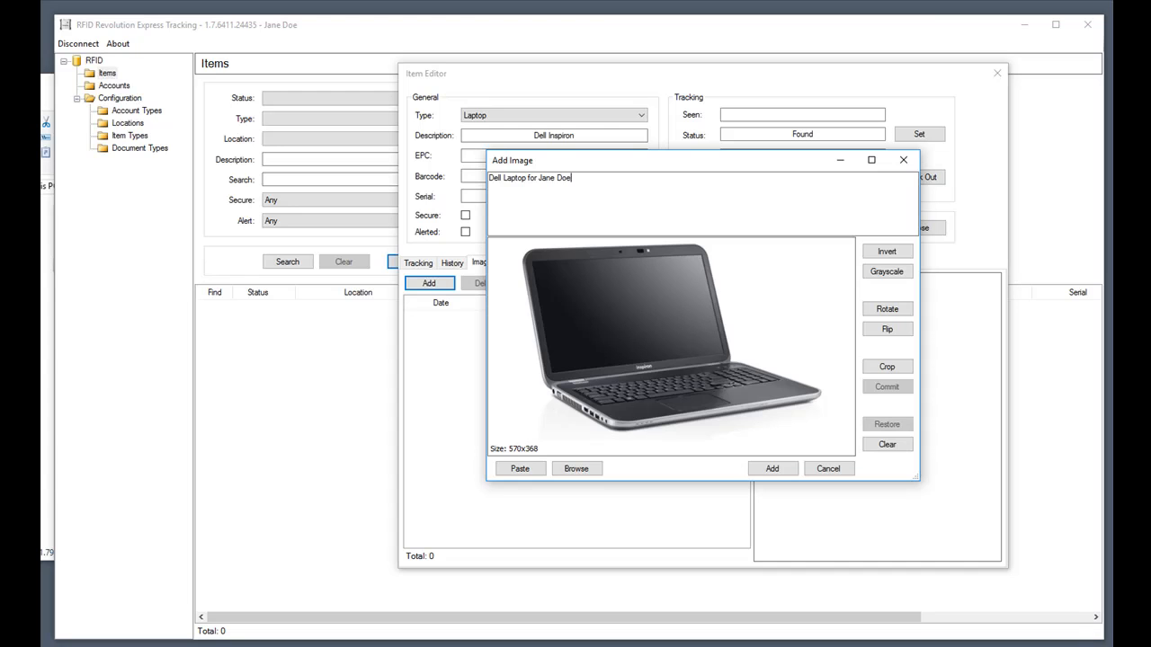
Try the photo's invert and rotate options, restore it upright, and attach it to the laptop.
{"action": "left_click", "coordinate": [875, 256]}
{"action": "left_click", "coordinate": [875, 256]}
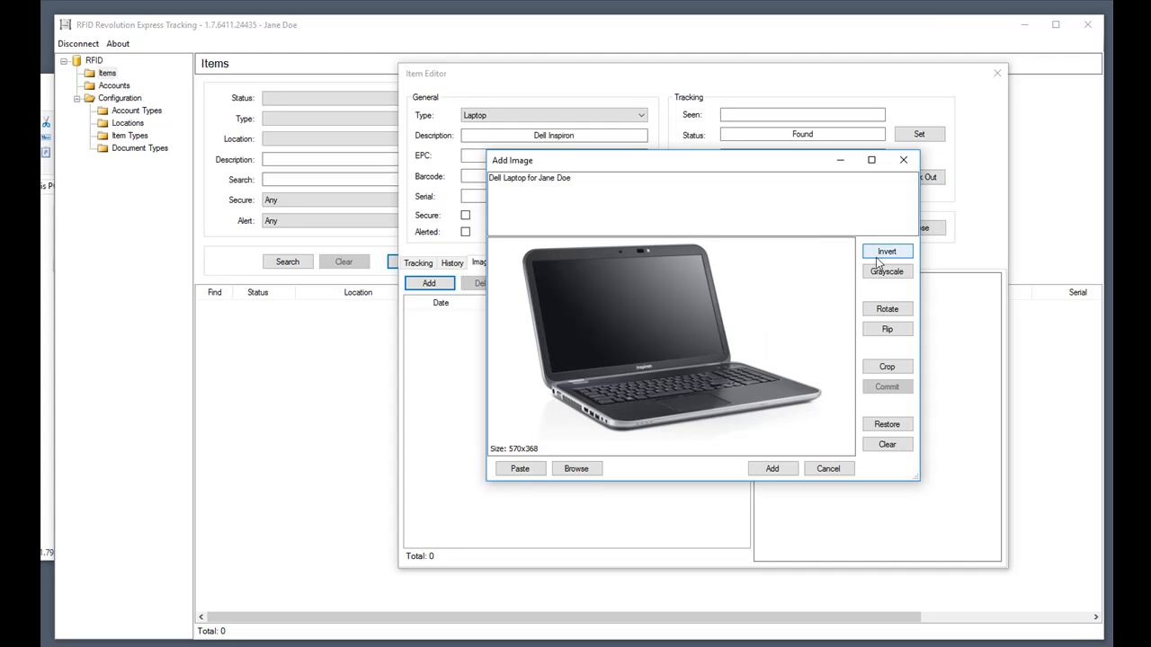
{"action": "left_click", "coordinate": [887, 309]}
{"action": "left_click", "coordinate": [888, 309]}
{"action": "left_click", "coordinate": [888, 310]}
{"action": "left_click", "coordinate": [888, 309]}
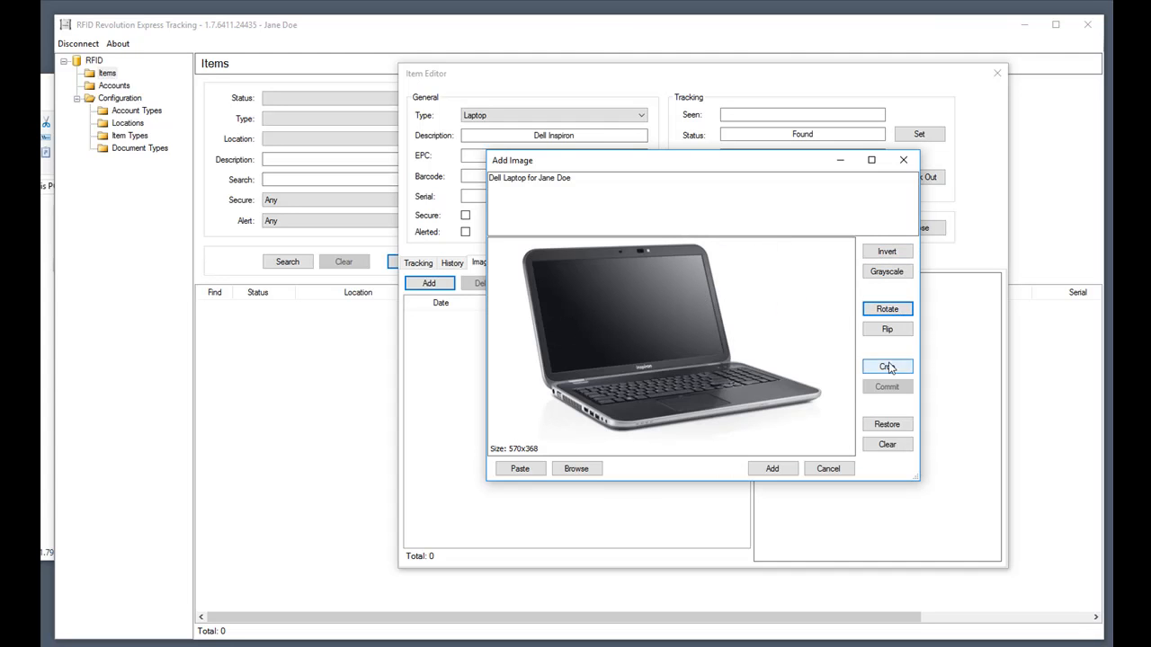
{"action": "left_click", "coordinate": [774, 469]}
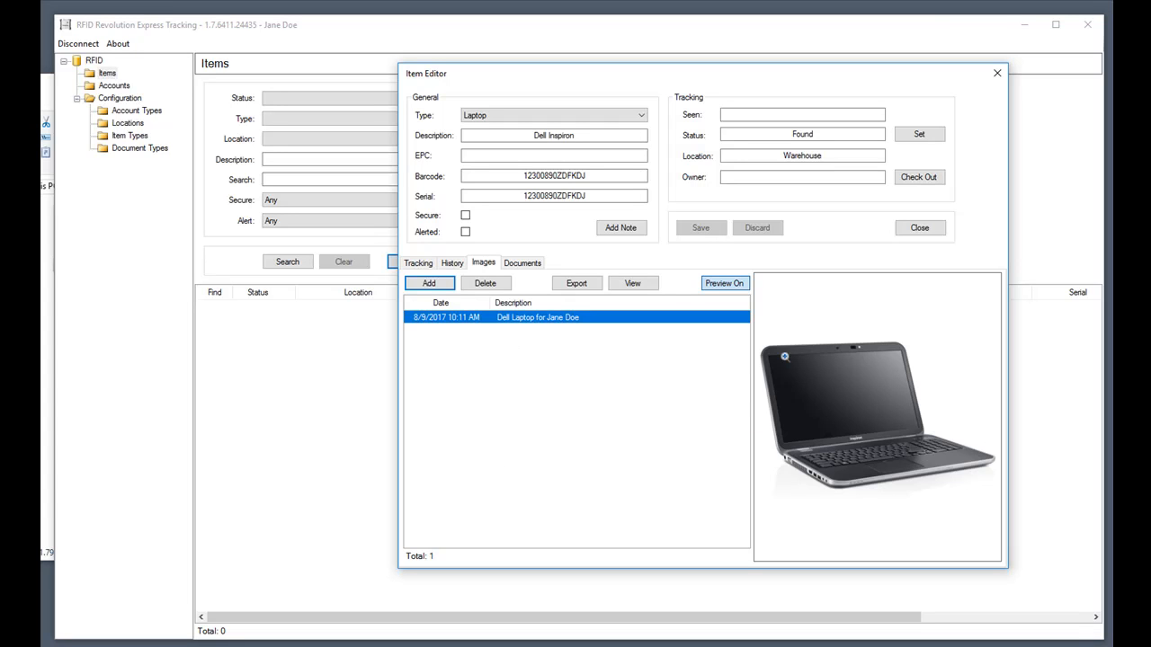
Toggle the photo preview between fit and full size, then view it full screen and exit.
{"action": "left_click", "coordinate": [792, 358]}
{"action": "left_click", "coordinate": [792, 358]}
{"action": "left_click", "coordinate": [860, 372]}
{"action": "left_click", "coordinate": [860, 372]}
{"action": "left_click", "coordinate": [630, 283]}
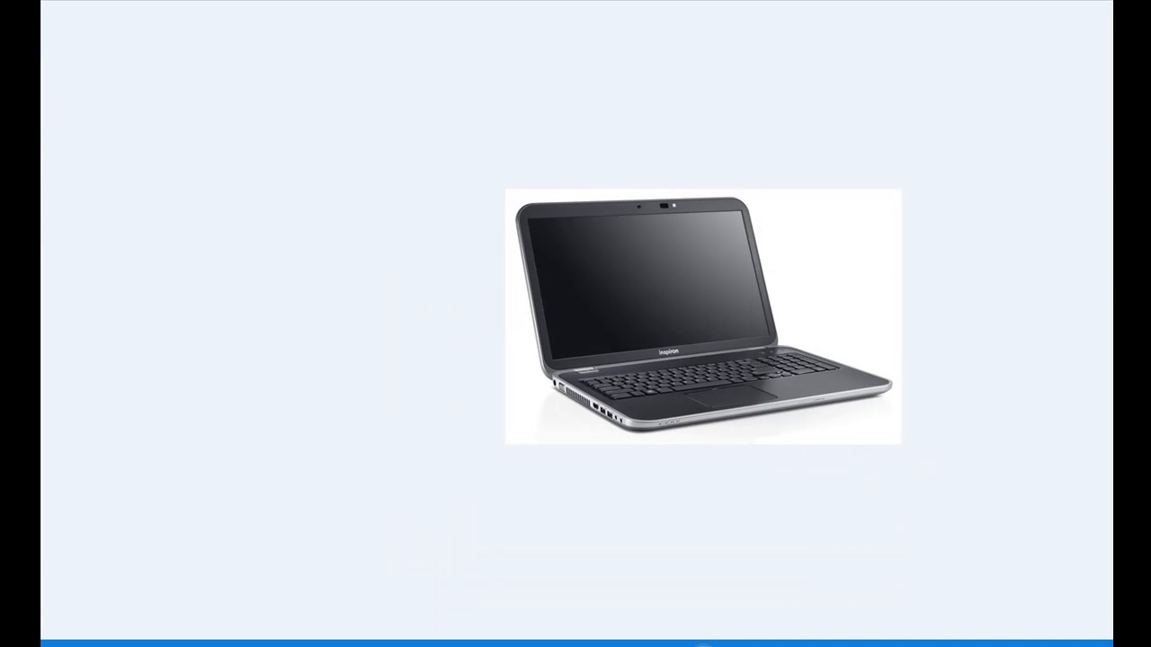
{"action": "key", "text": "Escape"}
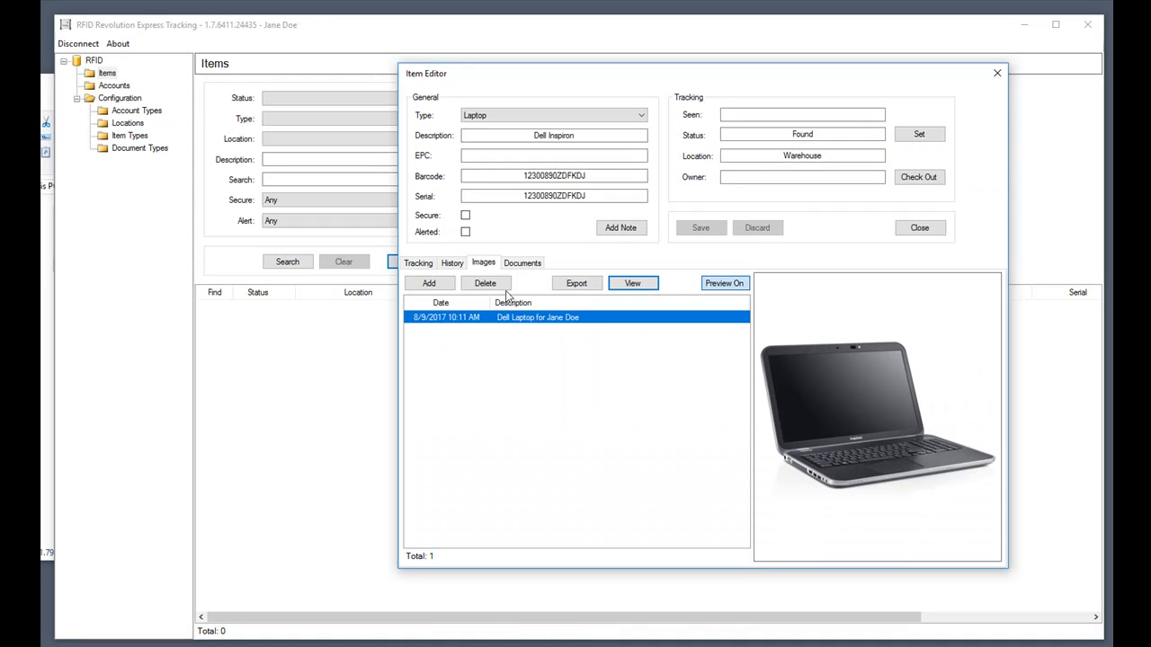
Attach purchase_order.pdf to the laptop as a Purchase Orders document with its order number.
{"action": "left_click", "coordinate": [527, 265]}
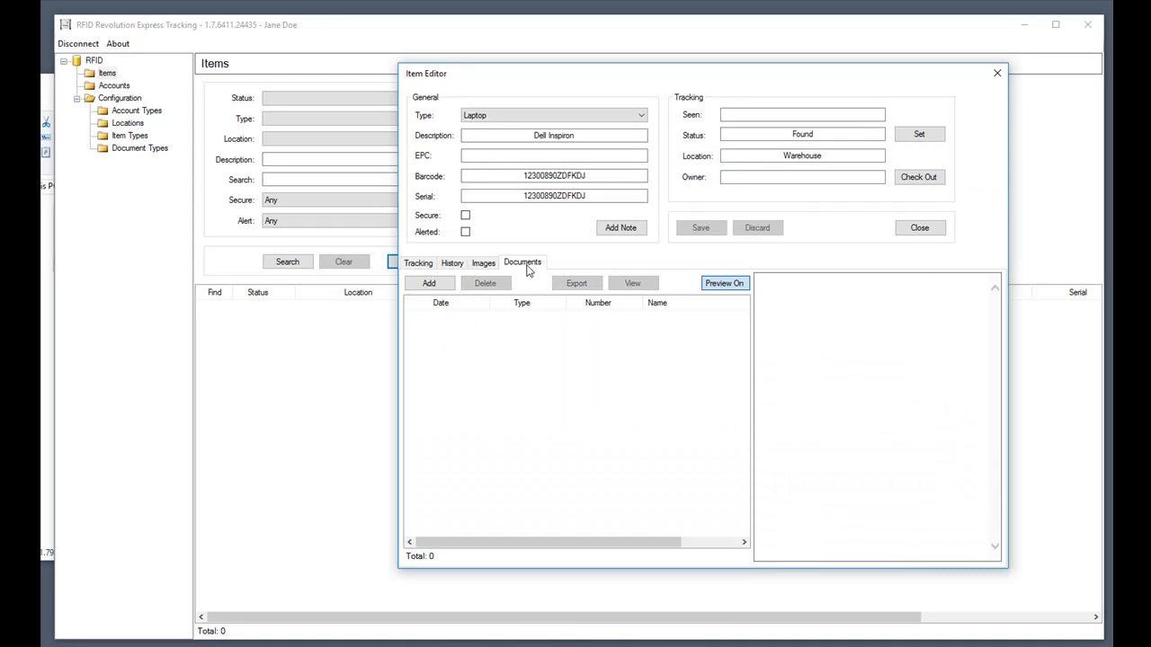
{"action": "left_click", "coordinate": [430, 285]}
{"action": "left_click", "coordinate": [676, 304]}
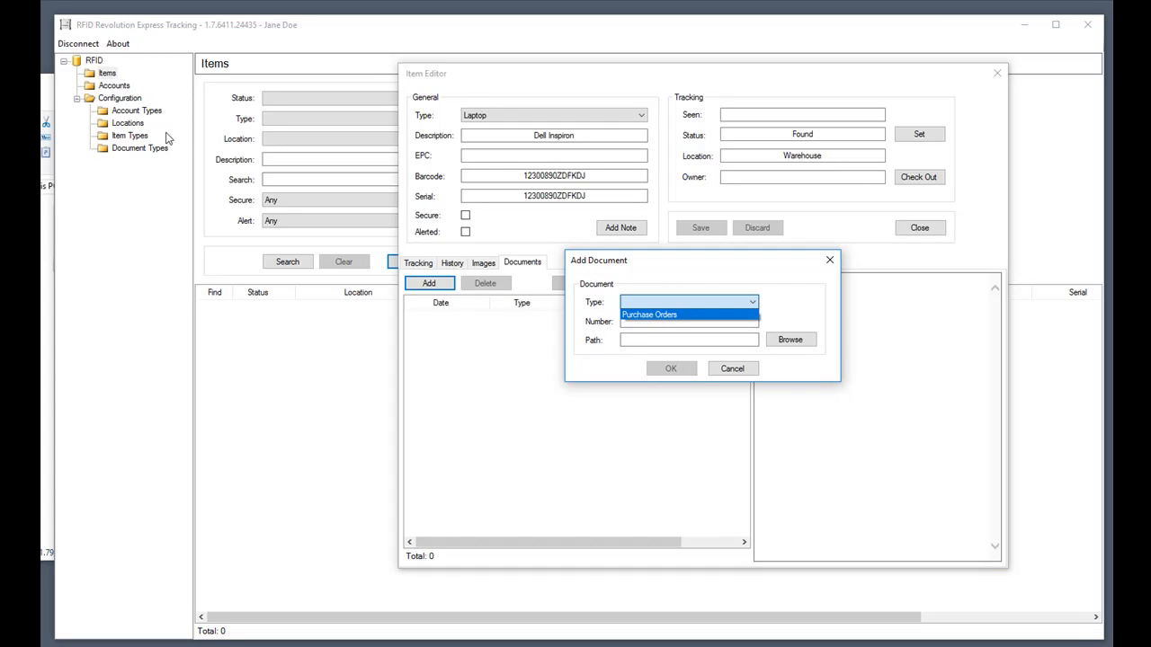
{"action": "left_click", "coordinate": [696, 317]}
{"action": "left_click", "coordinate": [696, 321]}
{"action": "type", "text": "654654-65654"}
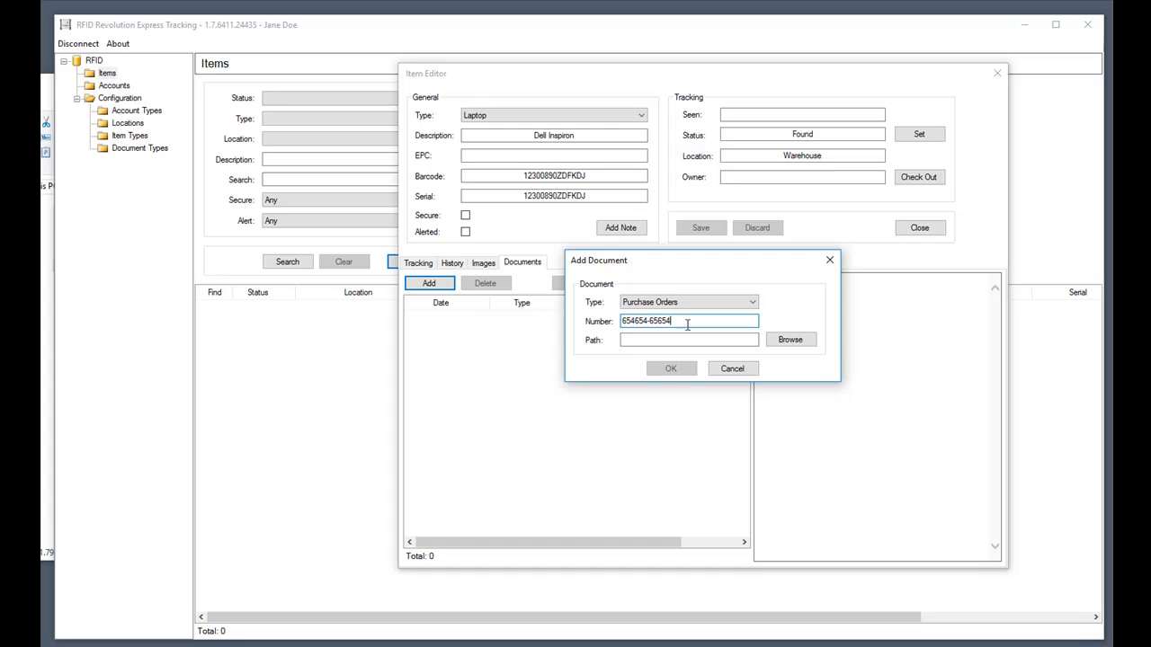
{"action": "left_click", "coordinate": [794, 343]}
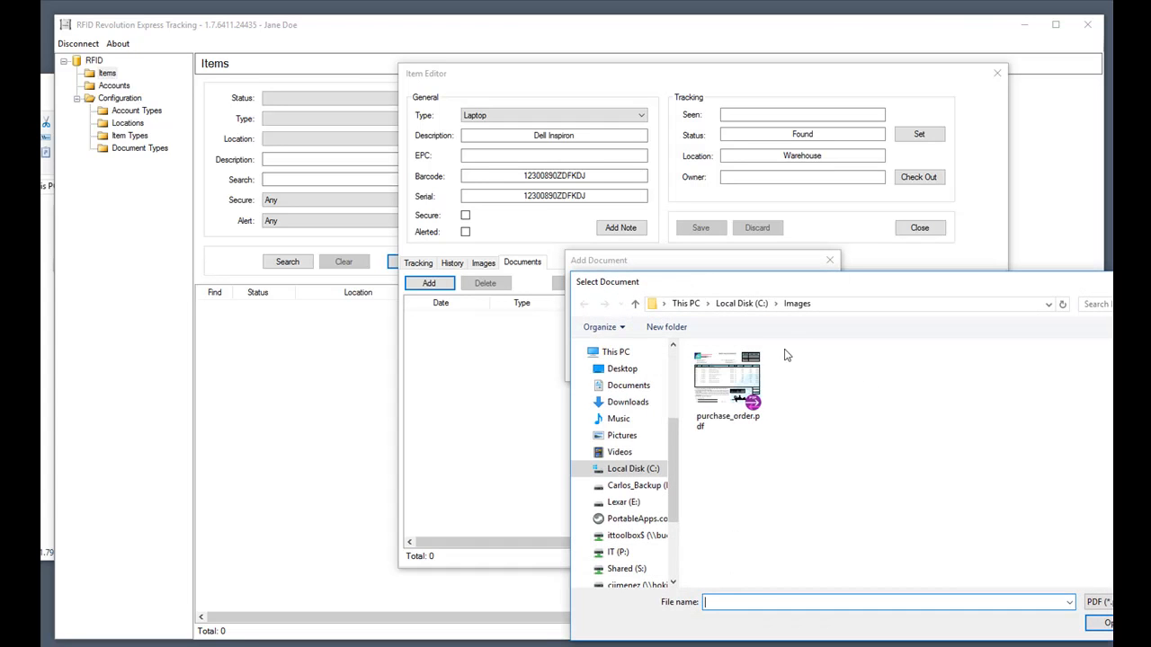
{"action": "double_click", "coordinate": [730, 383]}
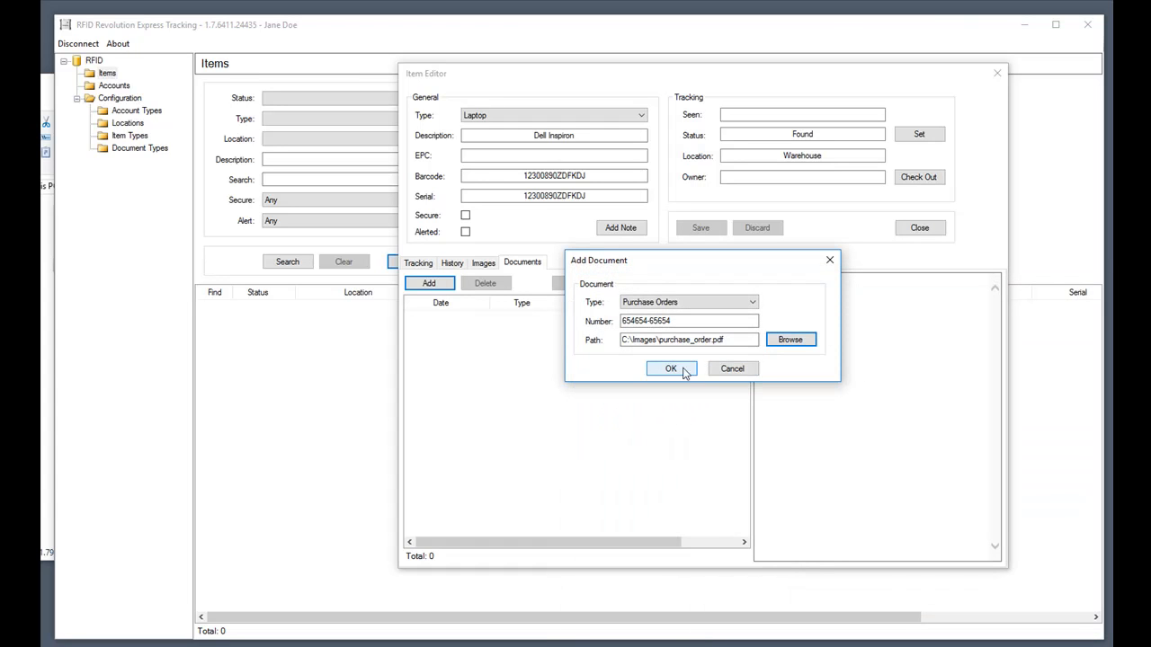
{"action": "left_click", "coordinate": [670, 370]}
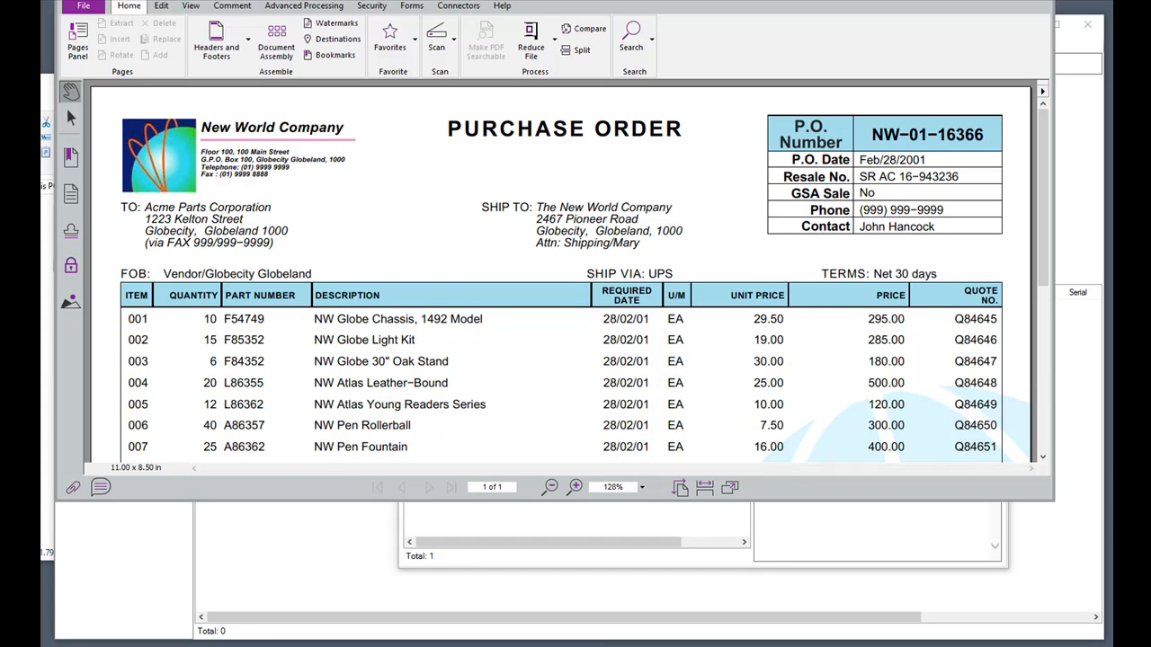
Close the purchase order PDF, reopen it from the documents list, reposition the viewer, and close it.
{"action": "left_click", "coordinate": [1036, 1]}
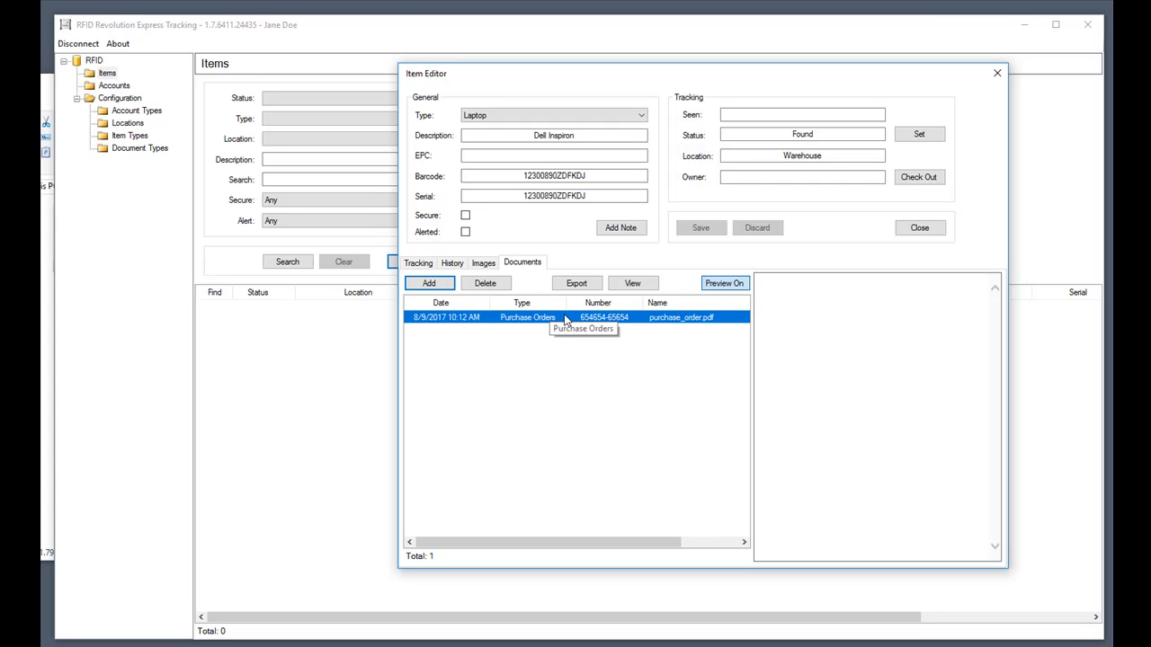
{"action": "left_click", "coordinate": [641, 284]}
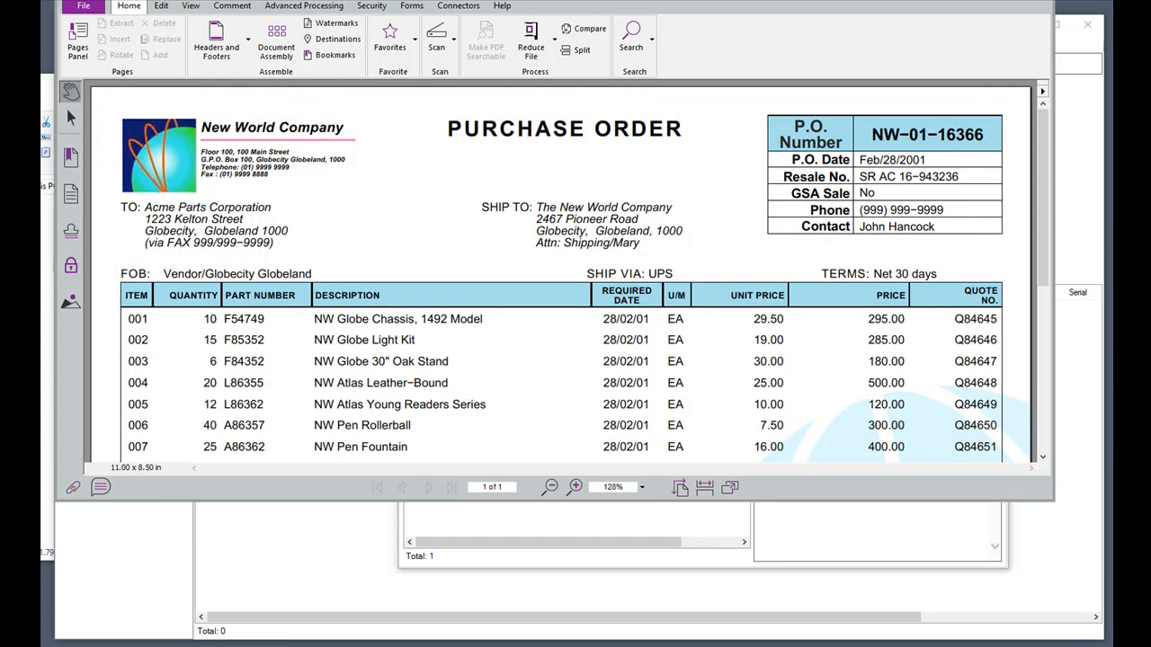
{"action": "left_click_drag", "start_coordinate": [789, 0], "coordinate": [834, 66]}
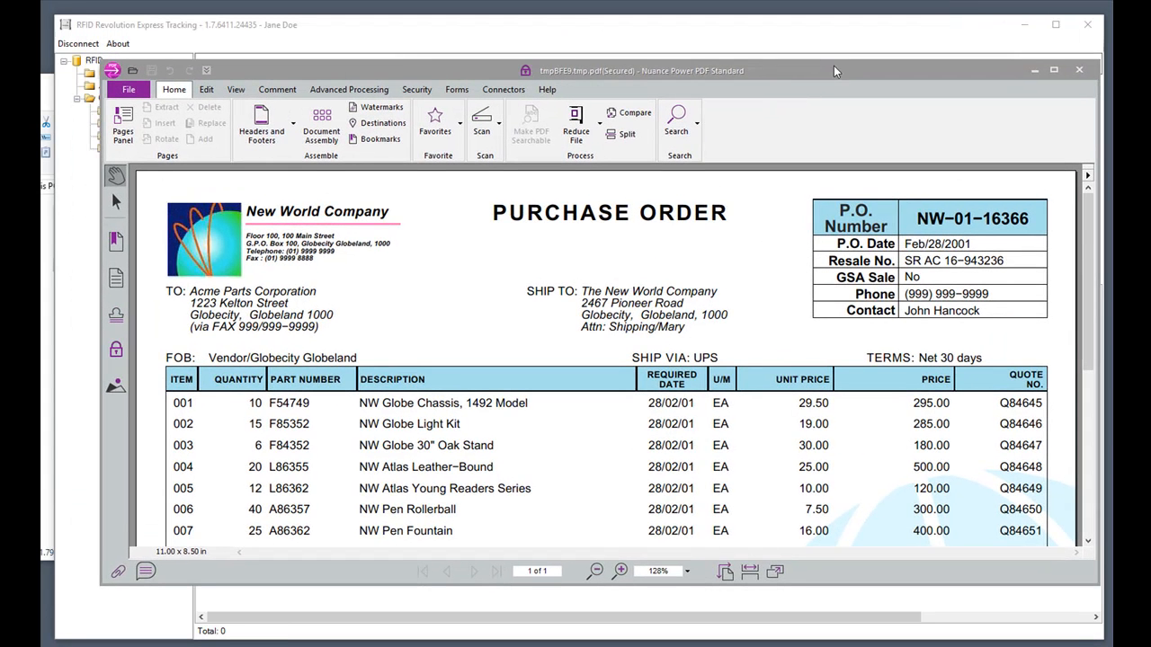
{"action": "left_click", "coordinate": [1079, 69]}
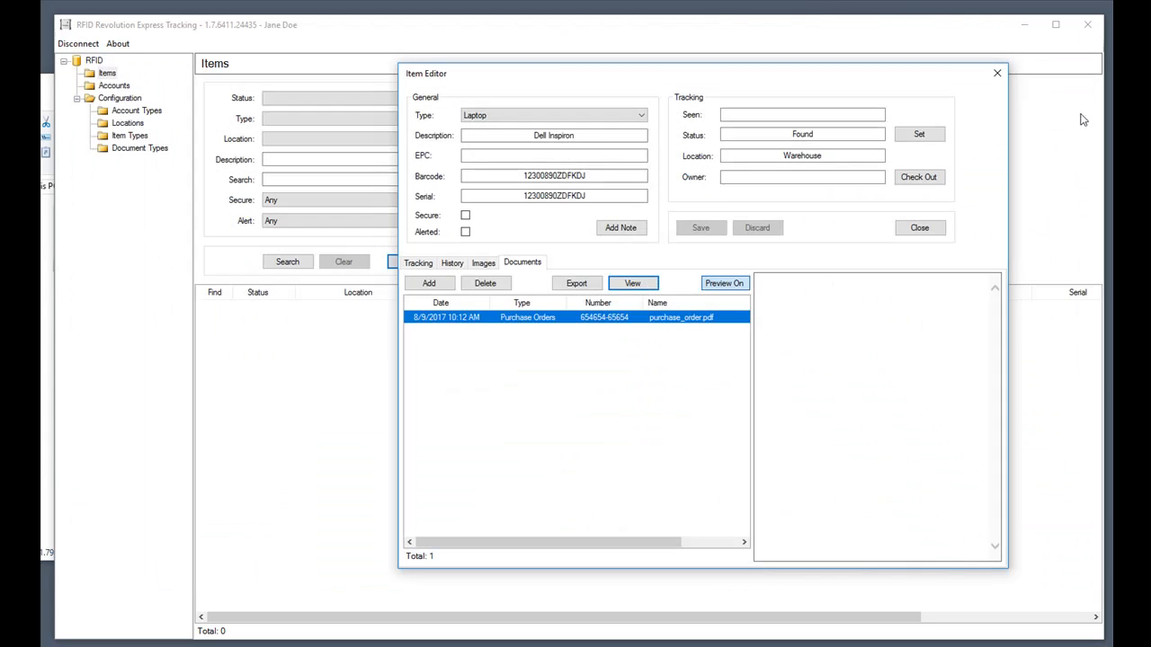
Create a Monitor item 'HP Monitor' with barcode 654654564 and serial 654654654.
{"action": "left_click", "coordinate": [917, 228]}
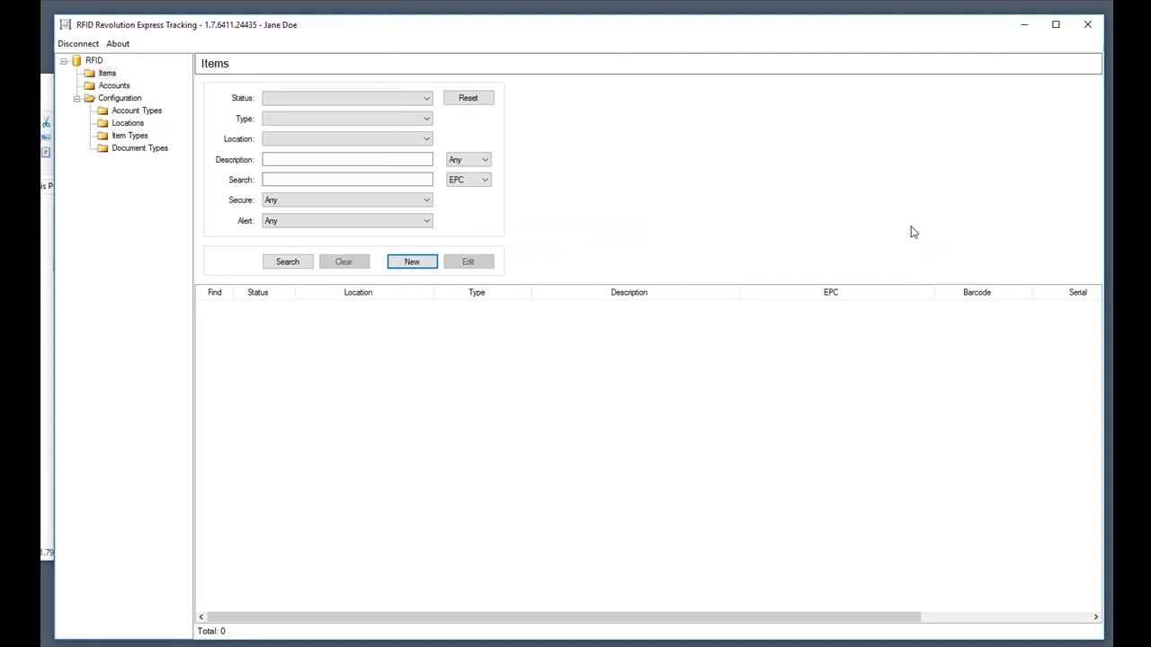
{"action": "left_click", "coordinate": [417, 261]}
{"action": "left_click", "coordinate": [497, 123]}
{"action": "left_click", "coordinate": [485, 146]}
{"action": "type", "text": "HP Monitor"}
{"action": "left_click", "coordinate": [554, 155]}
{"action": "type", "text": "654654564"}
{"action": "key", "text": "Tab"}
{"action": "type", "text": "654654654"}
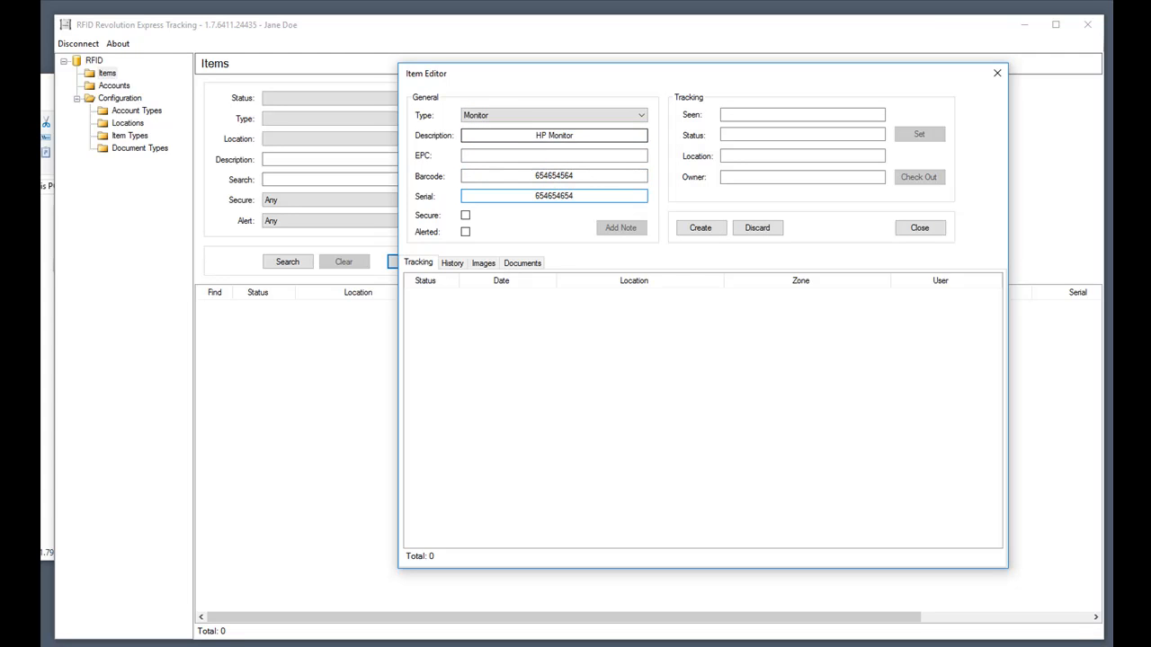
{"action": "left_click", "coordinate": [703, 229]}
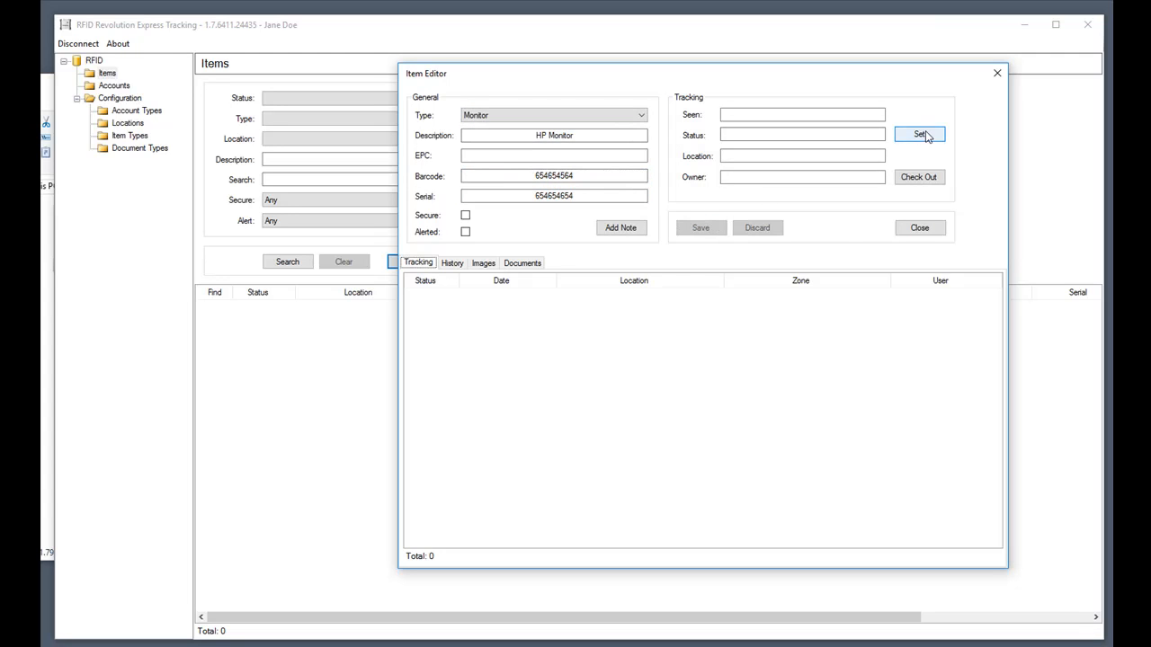
Set the HP Monitor's tracking to Found in Warehouse, save, and close its editor.
{"action": "left_click", "coordinate": [918, 134]}
{"action": "left_click", "coordinate": [621, 269]}
{"action": "left_click", "coordinate": [632, 284]}
{"action": "left_click", "coordinate": [640, 291]}
{"action": "left_click", "coordinate": [644, 304]}
{"action": "left_click", "coordinate": [760, 407]}
{"action": "left_click", "coordinate": [911, 231]}
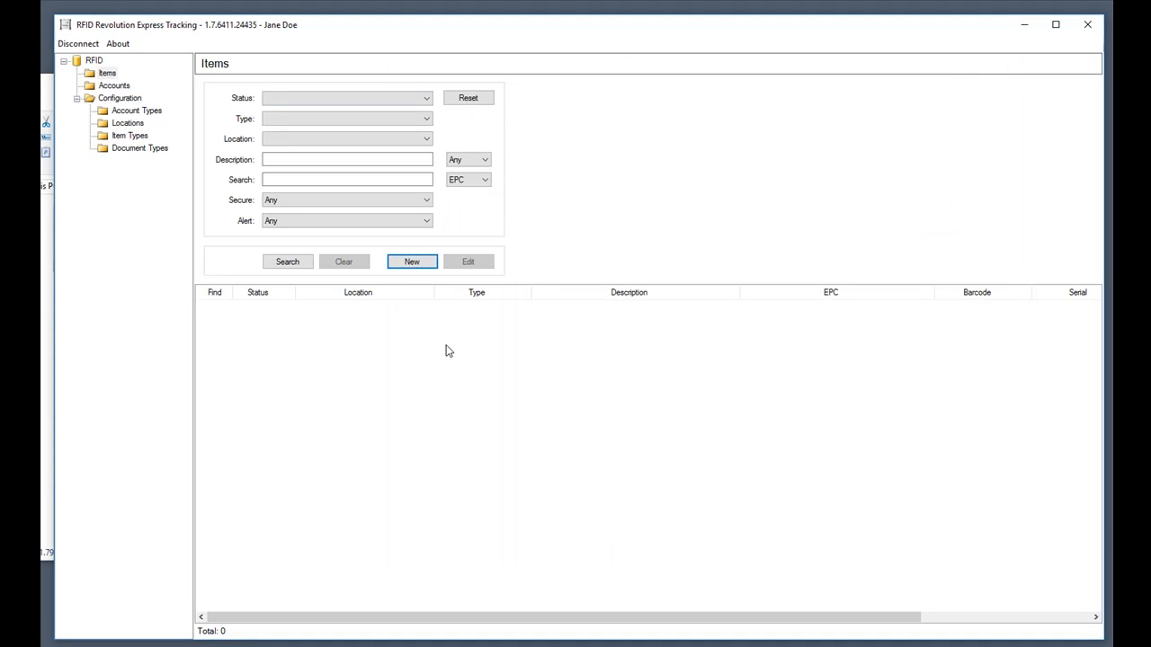
{"action": "left_click", "coordinate": [285, 270]}
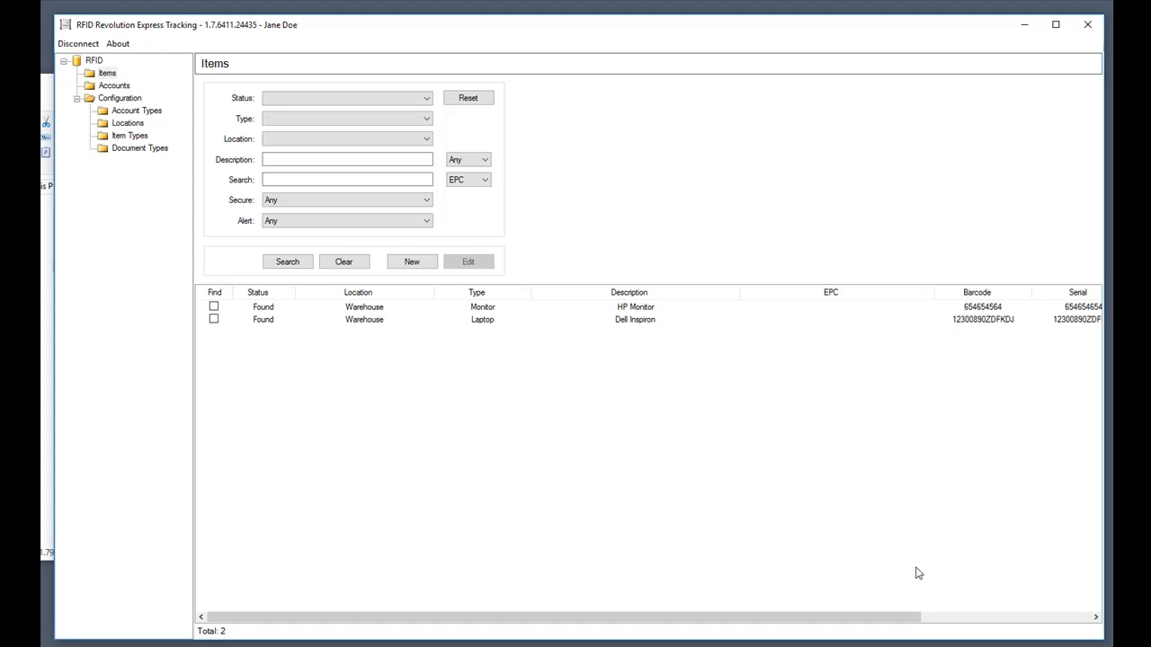
{"action": "left_click_drag", "start_coordinate": [902, 619], "coordinate": [873, 608]}
{"action": "left_click", "coordinate": [338, 266]}
{"action": "left_click", "coordinate": [296, 140]}
{"action": "left_click", "coordinate": [289, 153]}
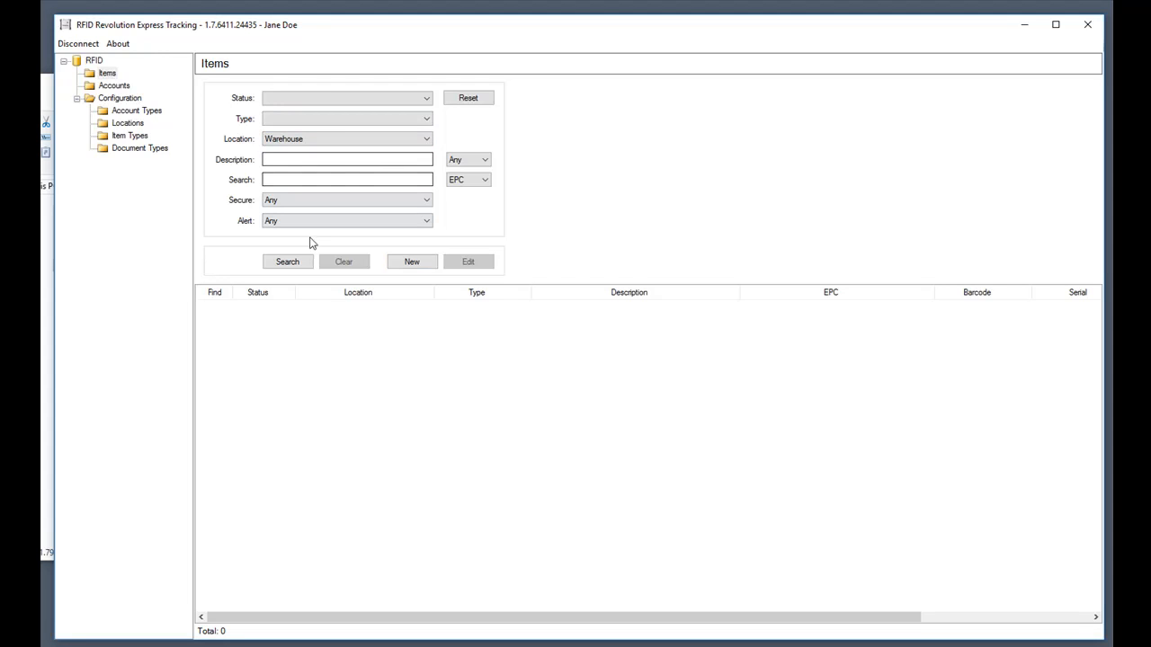
{"action": "left_click", "coordinate": [288, 261]}
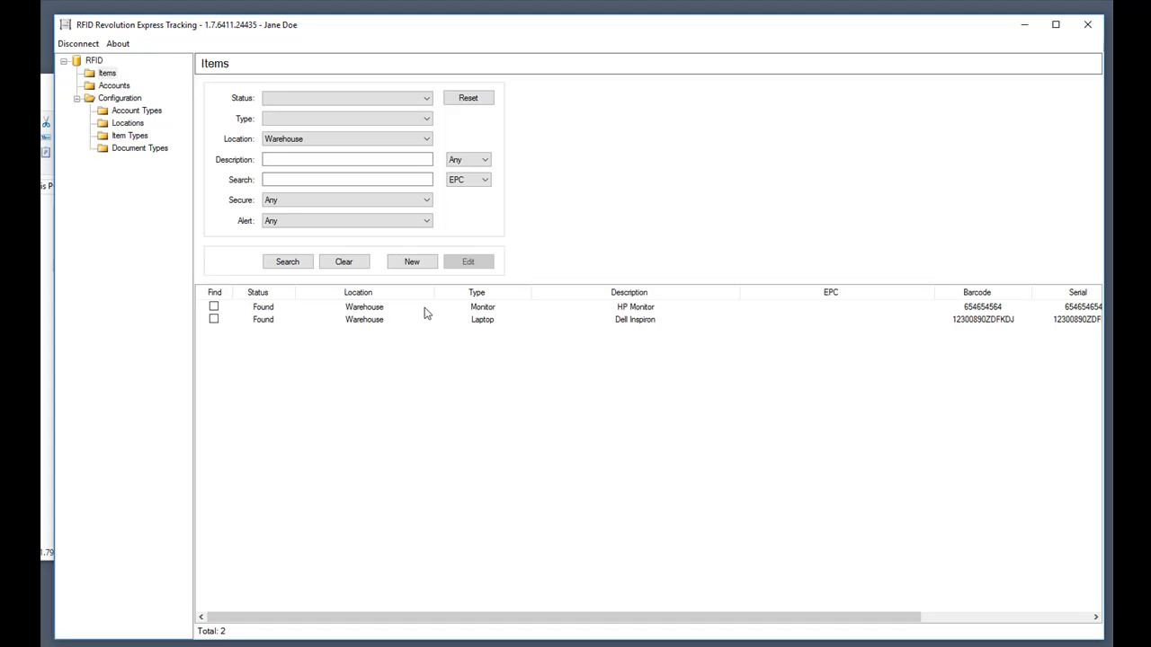
{"action": "left_click", "coordinate": [356, 268]}
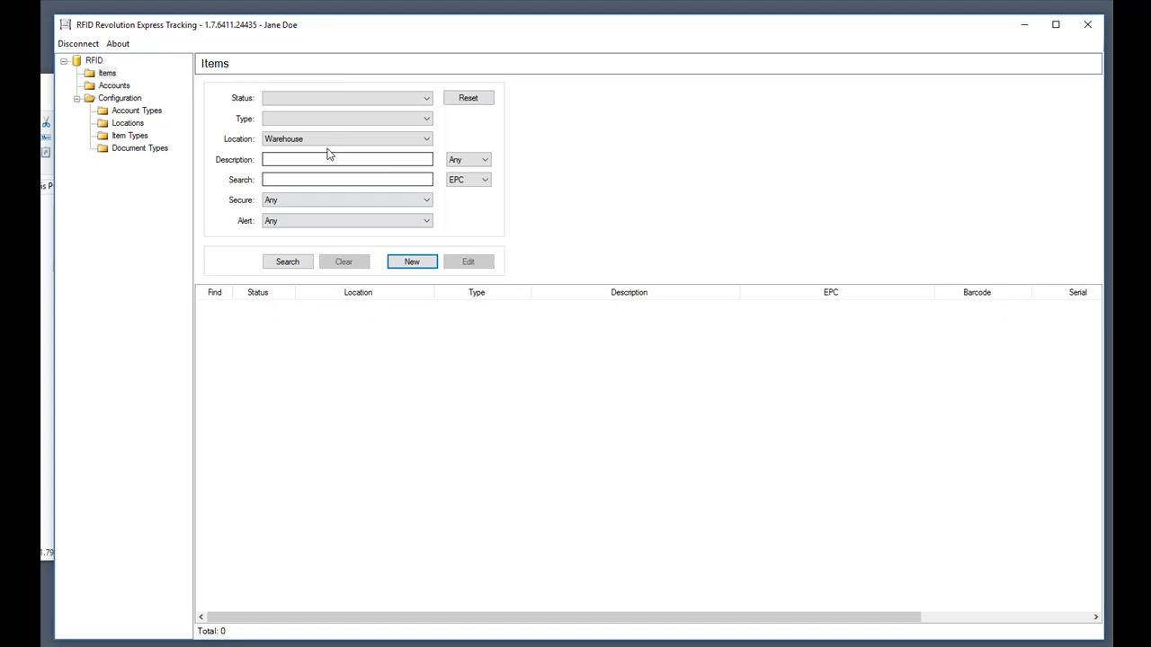
{"action": "left_click", "coordinate": [326, 118]}
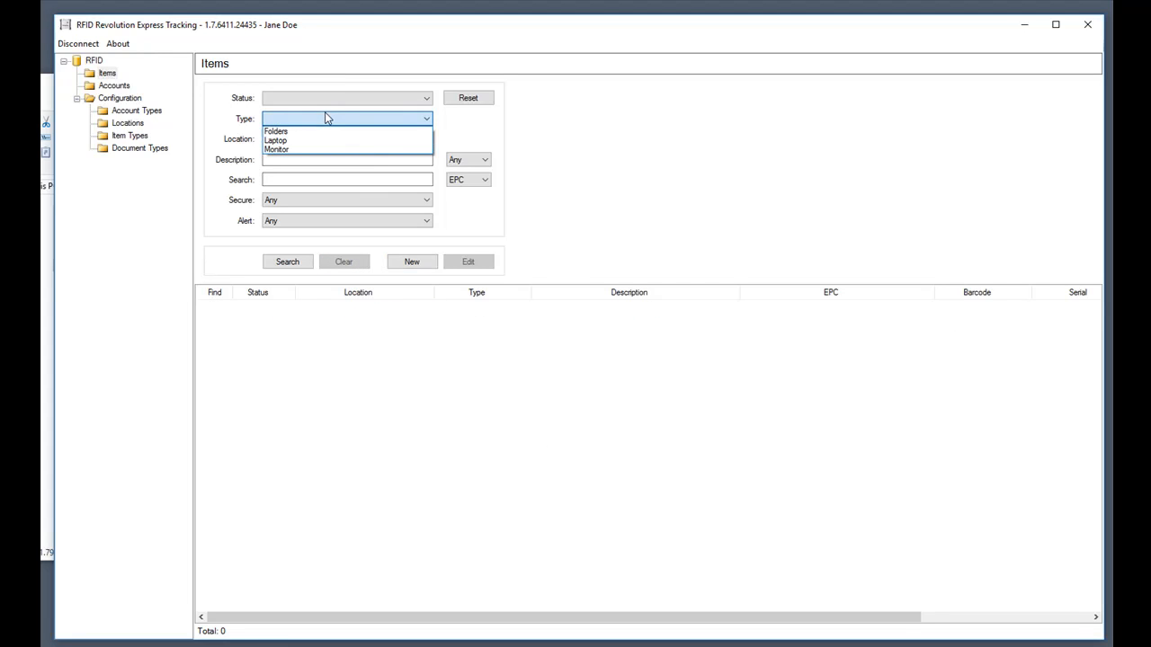
{"action": "left_click", "coordinate": [281, 150]}
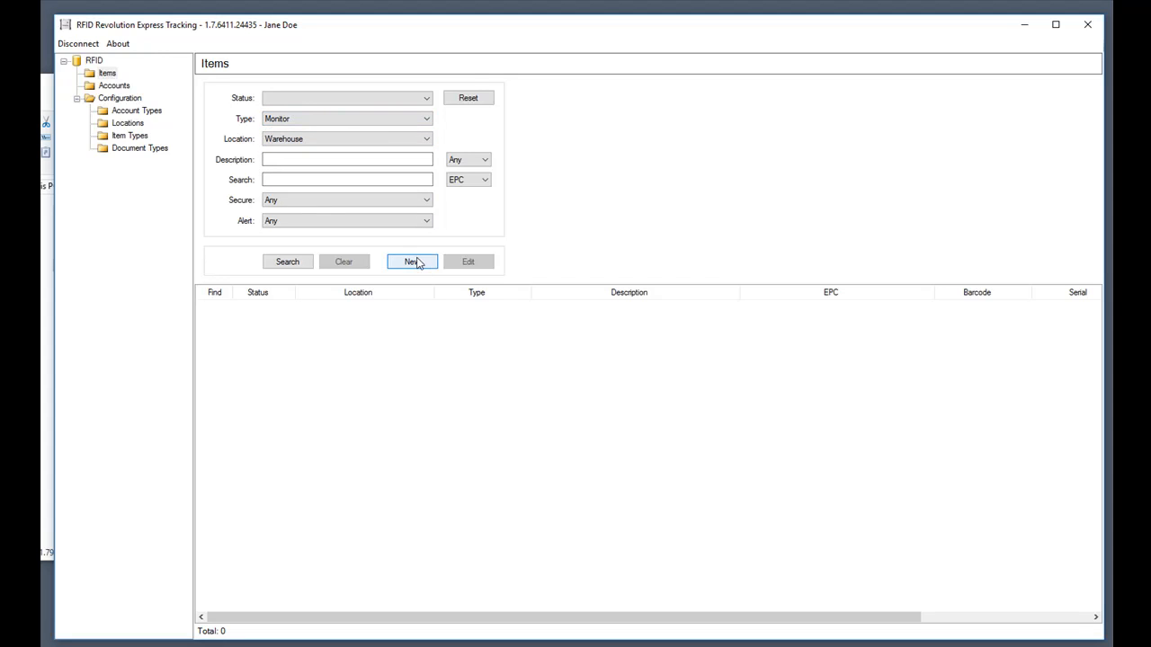
{"action": "left_click", "coordinate": [472, 97]}
{"action": "left_click", "coordinate": [270, 121]}
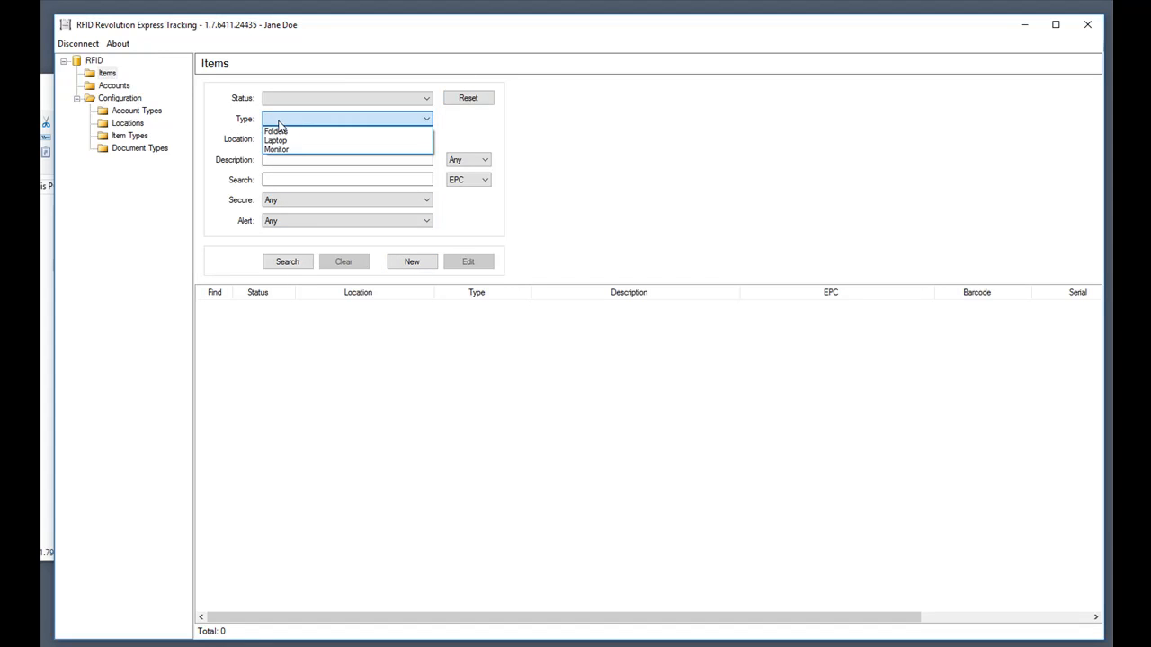
{"action": "left_click", "coordinate": [286, 149]}
{"action": "left_click", "coordinate": [290, 144]}
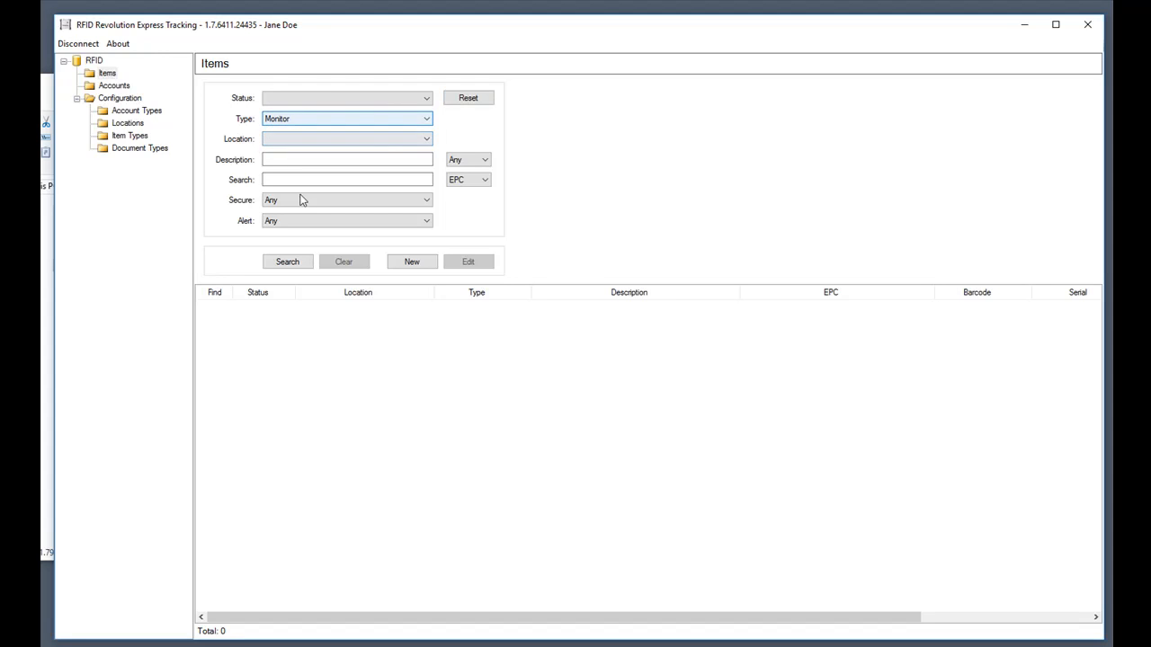
{"action": "left_click", "coordinate": [288, 262]}
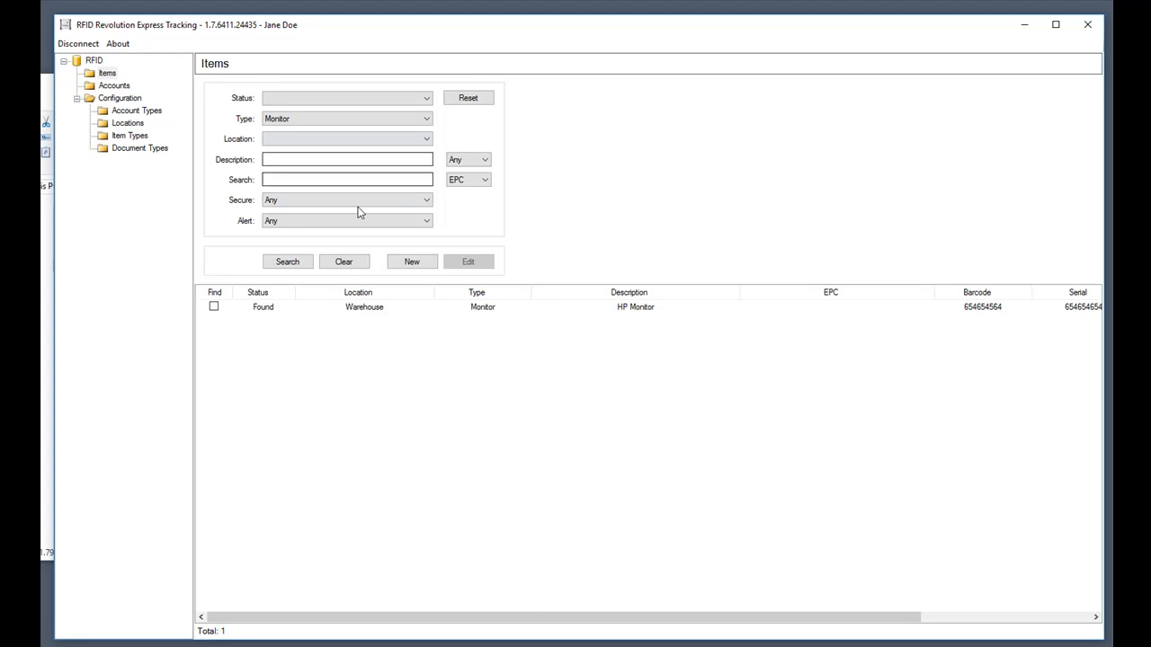
{"action": "left_click", "coordinate": [330, 264]}
{"action": "left_click", "coordinate": [461, 100]}
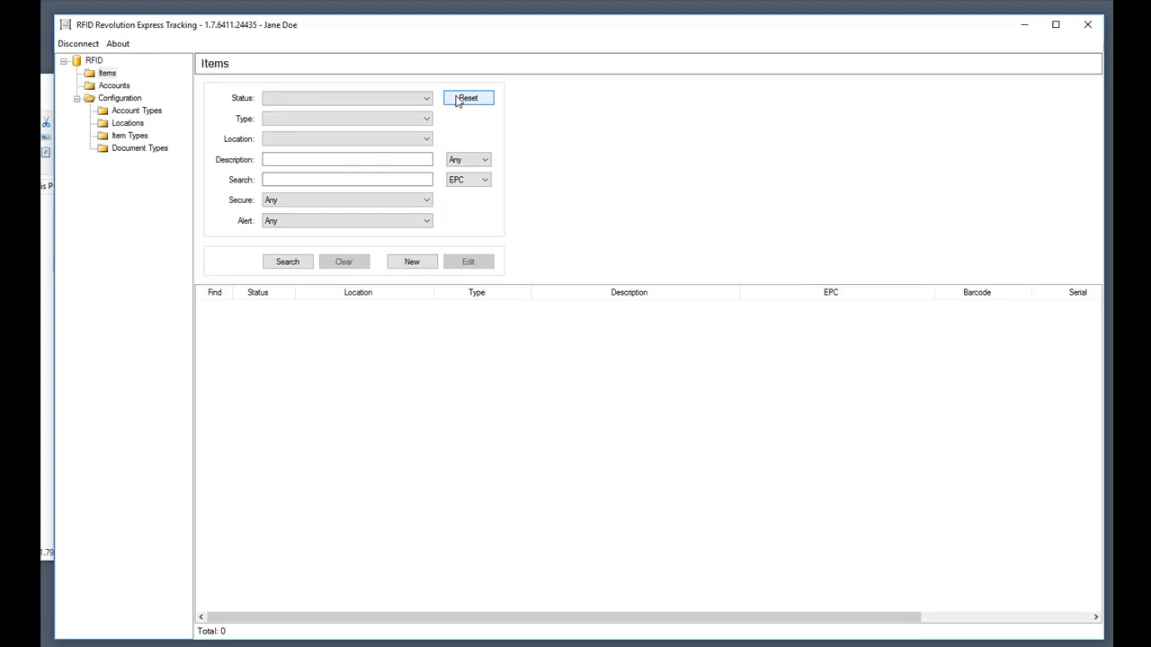
{"action": "left_click", "coordinate": [306, 160]}
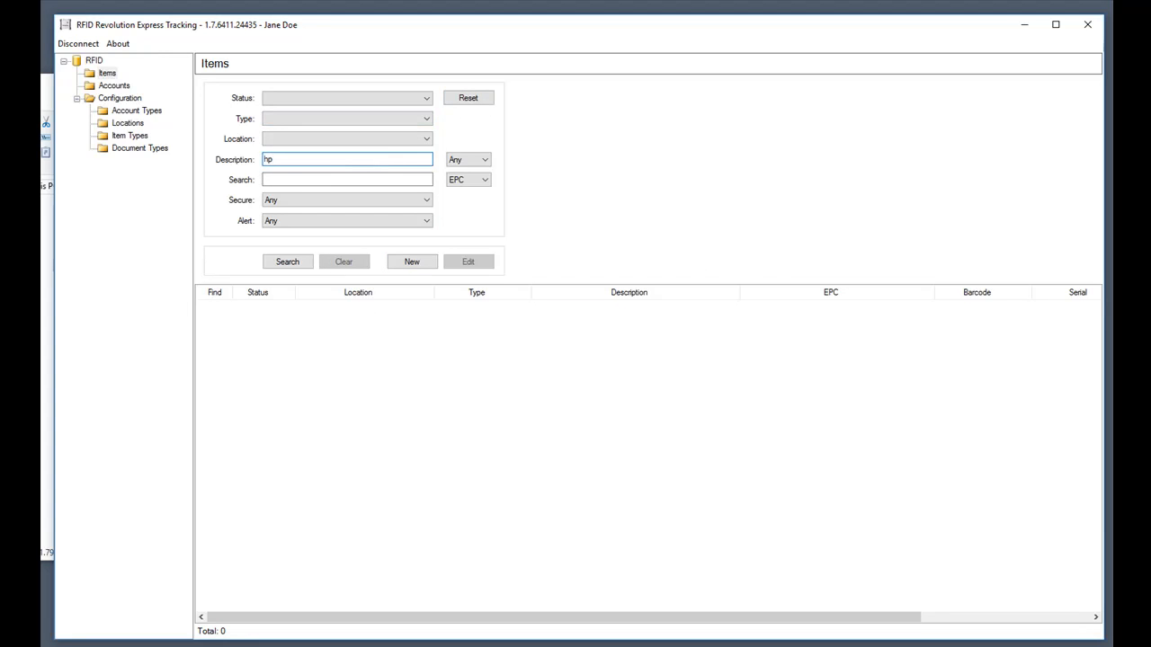
{"action": "left_click", "coordinate": [287, 265]}
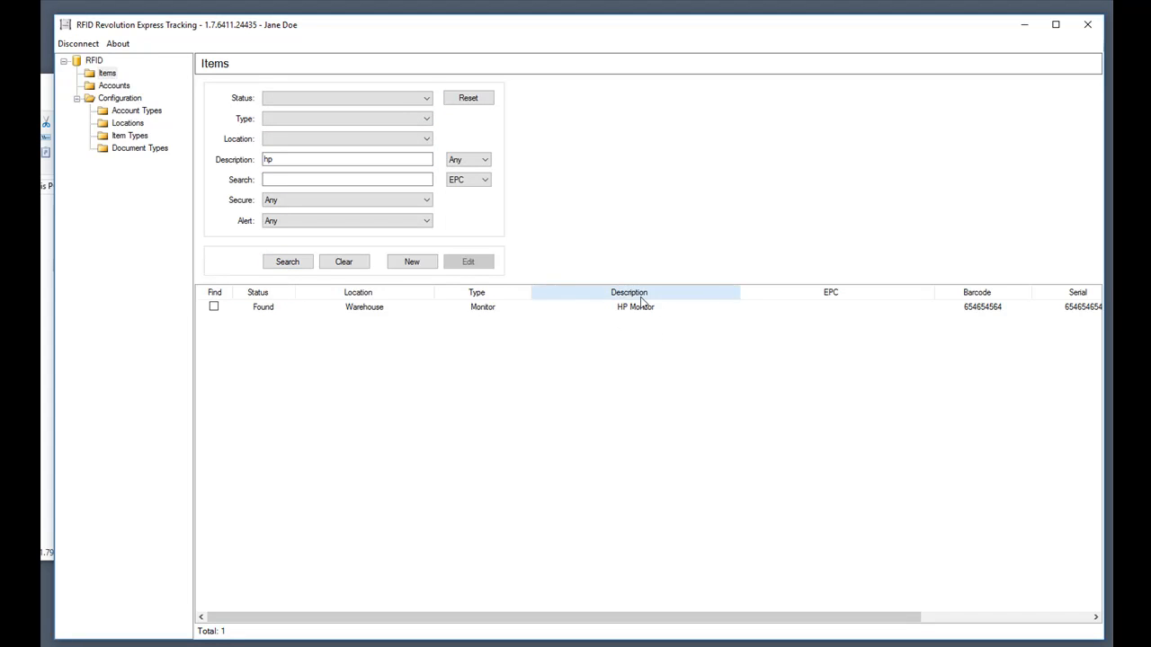
{"action": "left_click", "coordinate": [274, 157]}
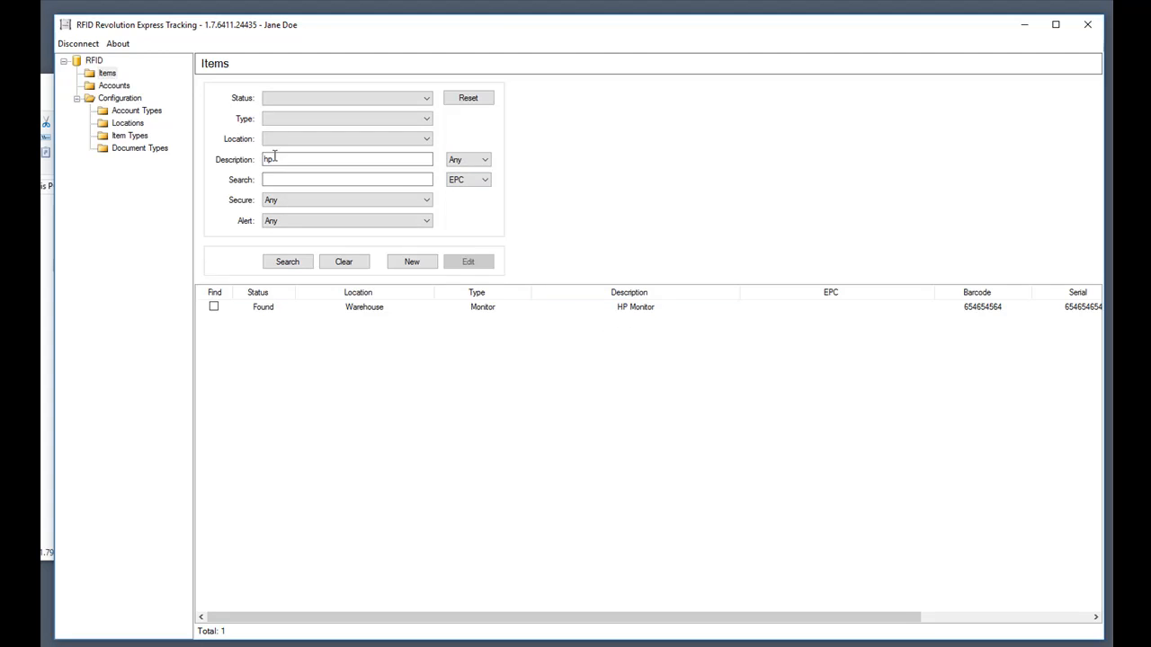
{"action": "left_click", "coordinate": [482, 161]}
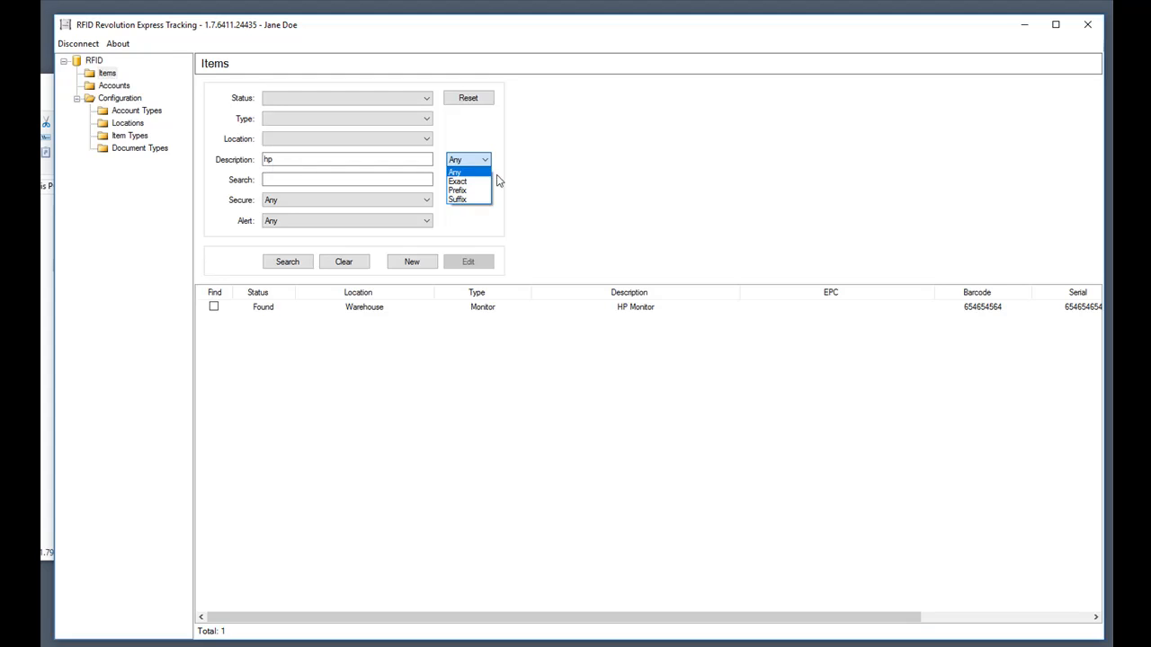
{"action": "left_click", "coordinate": [474, 159]}
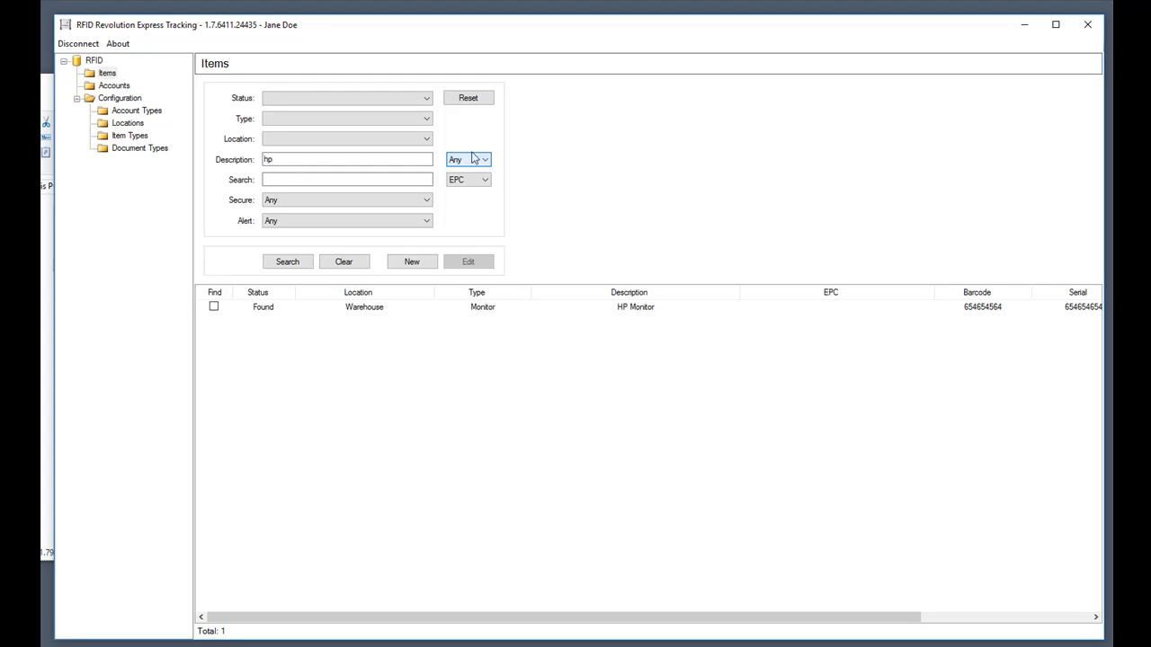
{"action": "left_click", "coordinate": [344, 261]}
{"action": "left_click", "coordinate": [469, 97]}
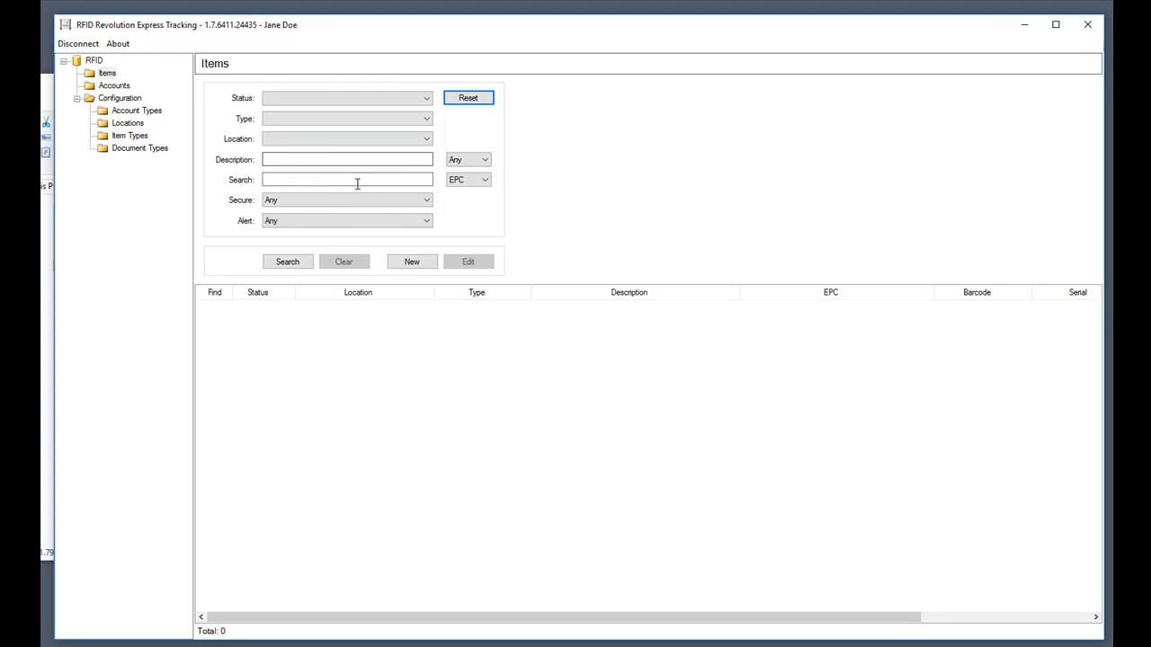
Search items by barcode containing 6, then clear and reset filters to list all items.
{"action": "left_click", "coordinate": [416, 179]}
{"action": "left_click", "coordinate": [467, 178]}
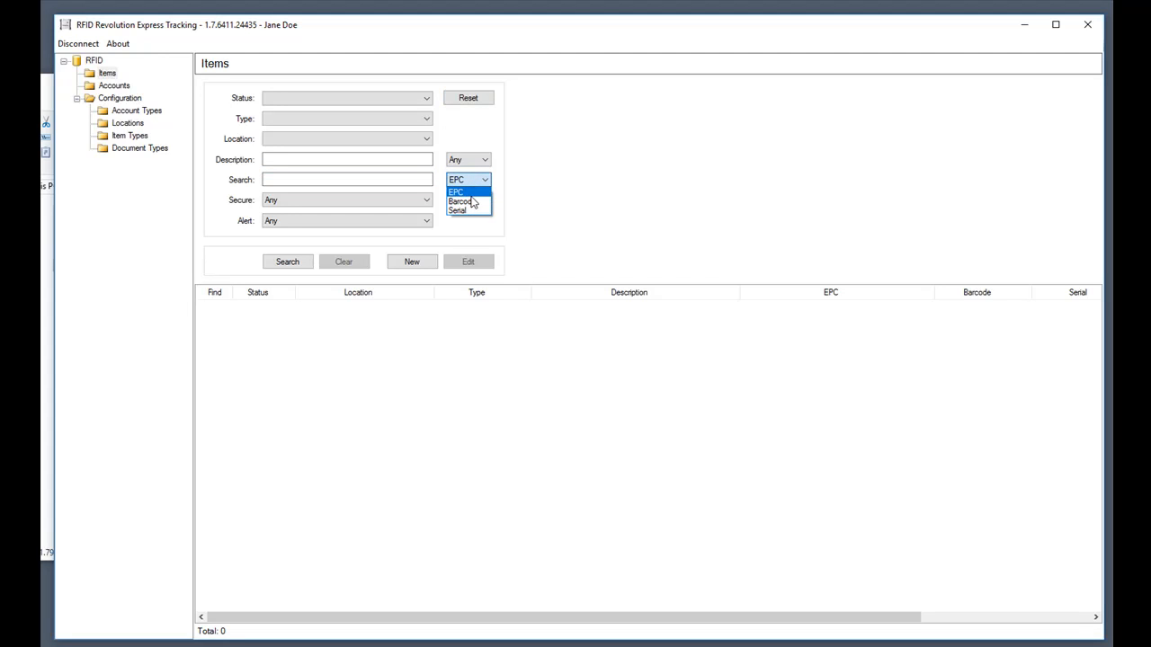
{"action": "left_click", "coordinate": [468, 201]}
{"action": "left_click", "coordinate": [390, 179]}
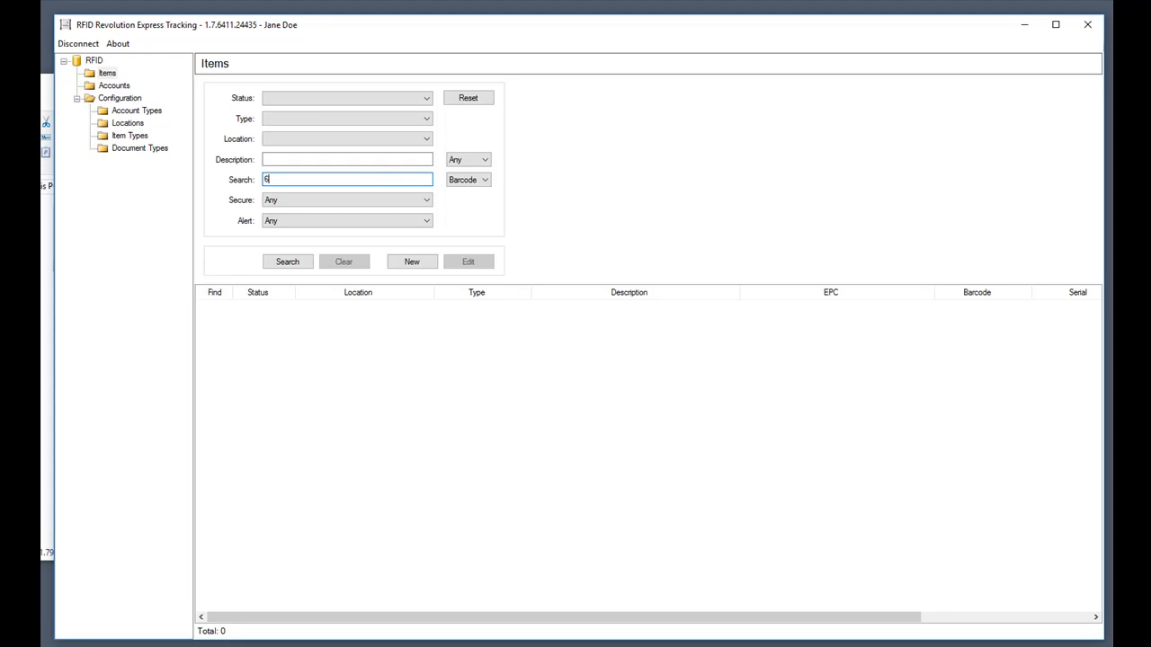
{"action": "left_click", "coordinate": [287, 262]}
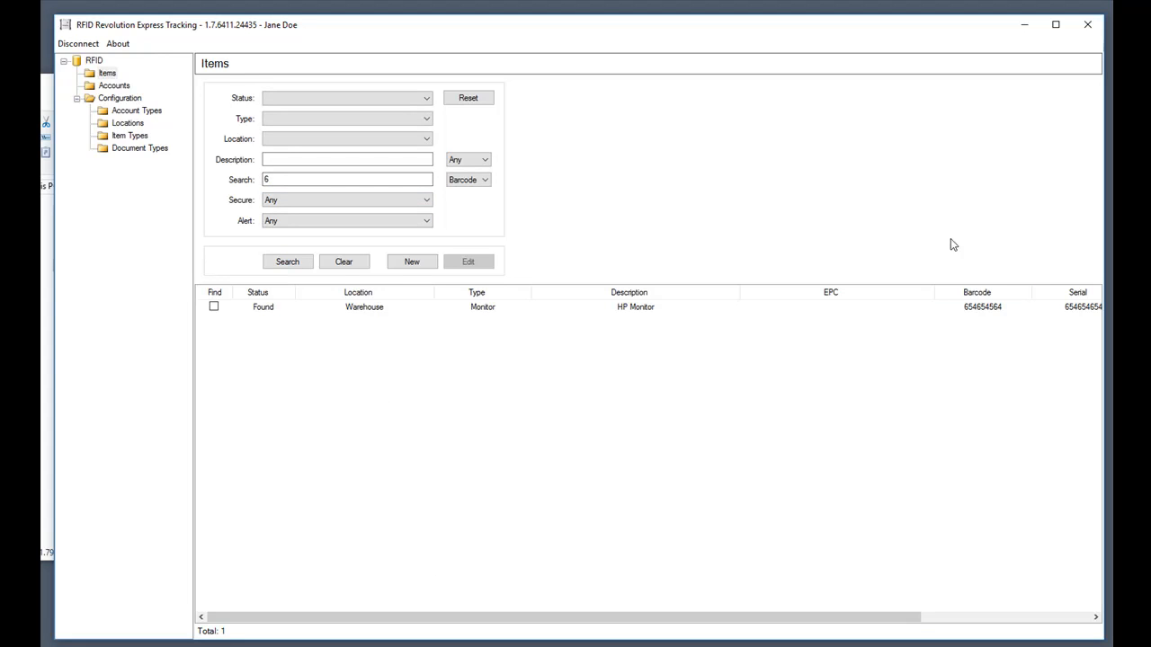
{"action": "left_click", "coordinate": [350, 265]}
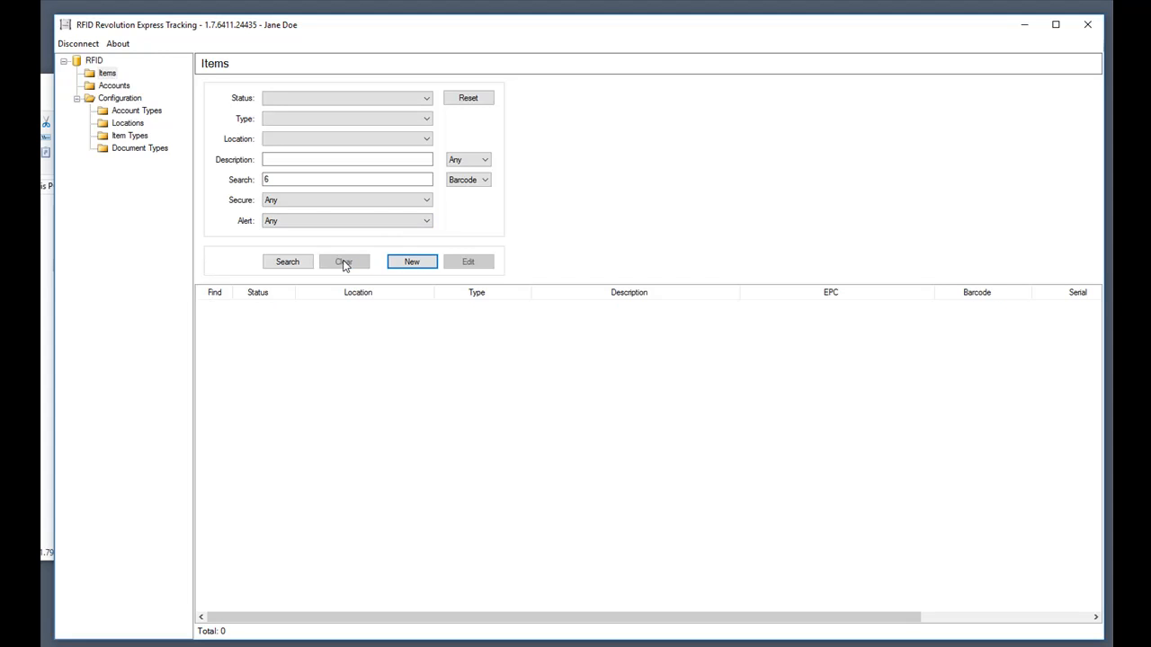
{"action": "left_click", "coordinate": [466, 99]}
{"action": "left_click", "coordinate": [290, 261]}
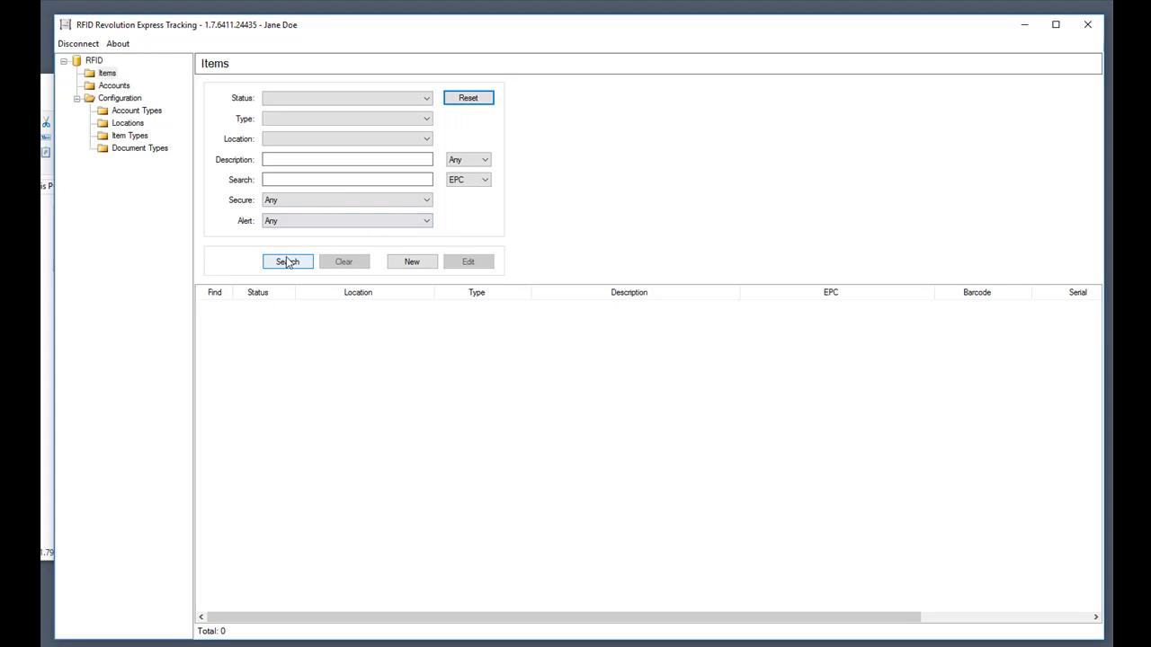
Open the Dell Inspiron laptop and browse its History, Images, Documents and Tracking tabs.
{"action": "double_click", "coordinate": [483, 320]}
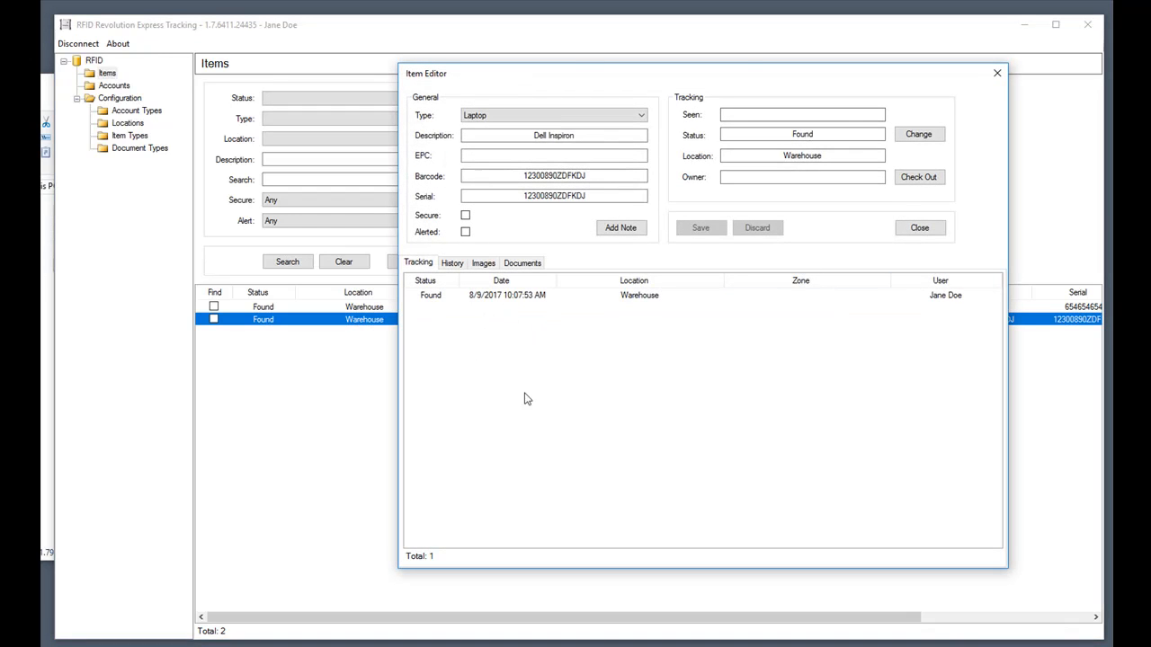
{"action": "left_click", "coordinate": [452, 264]}
{"action": "left_click", "coordinate": [486, 264]}
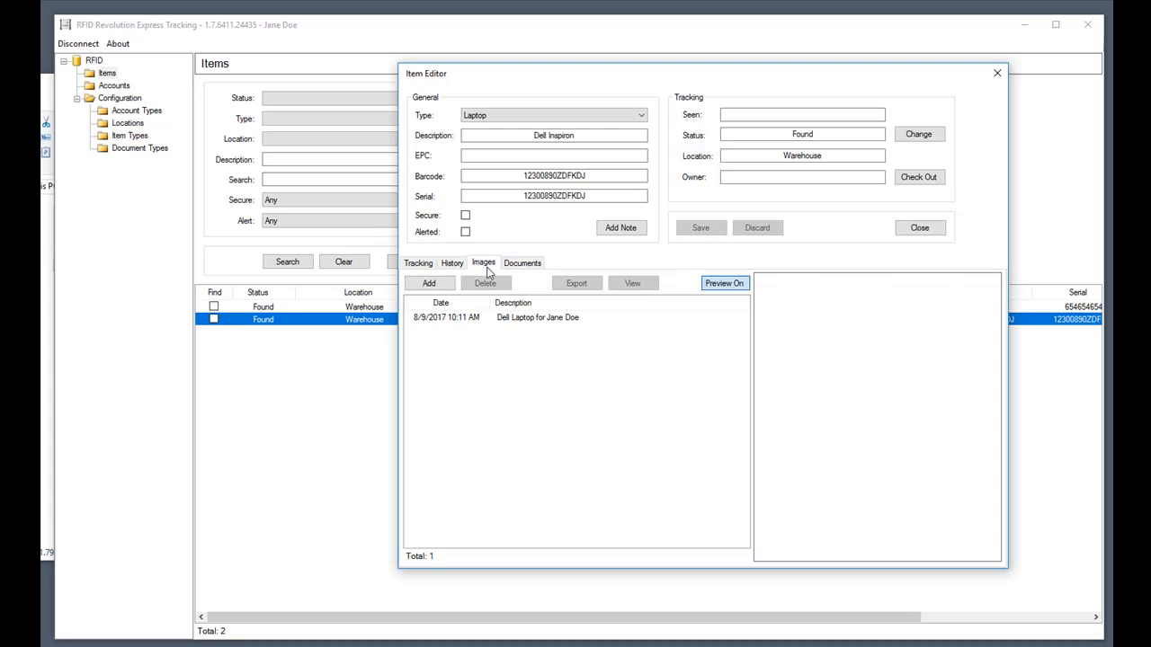
{"action": "left_click", "coordinate": [539, 266]}
{"action": "left_click", "coordinate": [428, 266]}
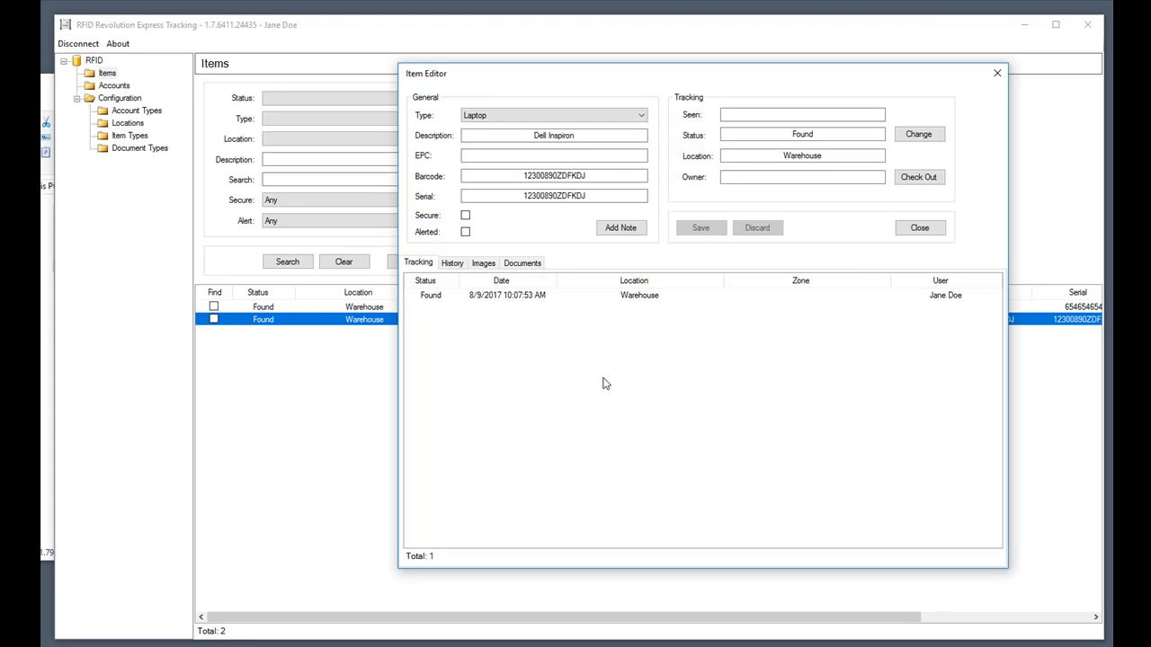
{"action": "left_click", "coordinate": [446, 265]}
{"action": "left_click", "coordinate": [419, 263]}
Change the laptop's location from Warehouse to Dock and check the new tracking entry.
{"action": "left_click", "coordinate": [919, 135]}
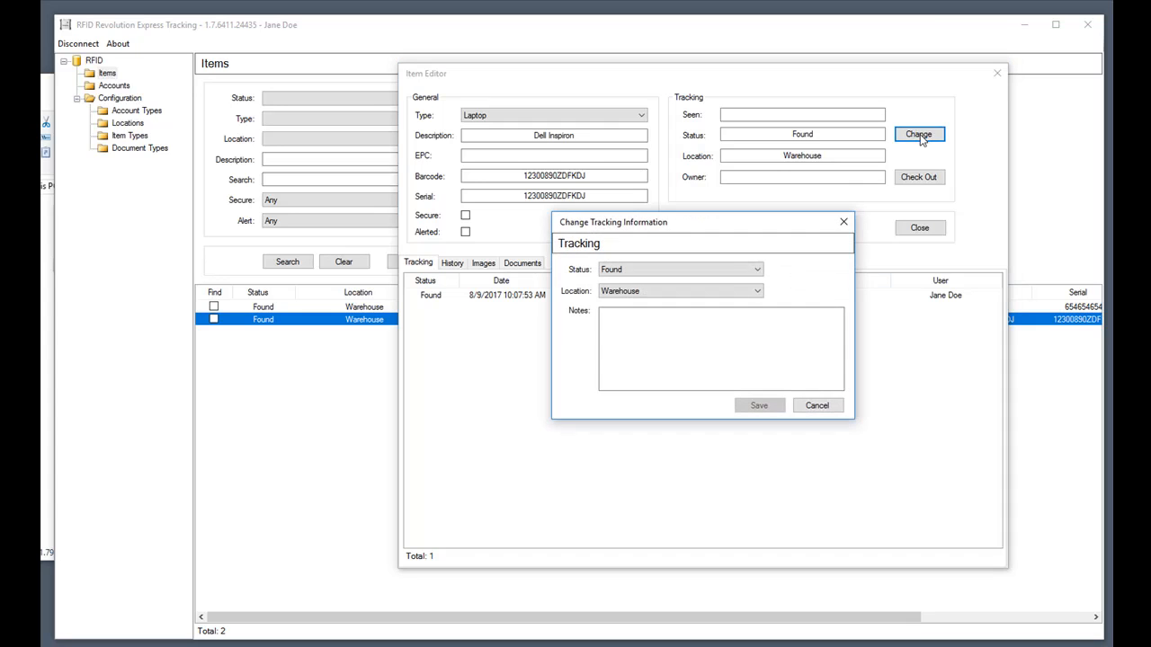
{"action": "left_click", "coordinate": [671, 293]}
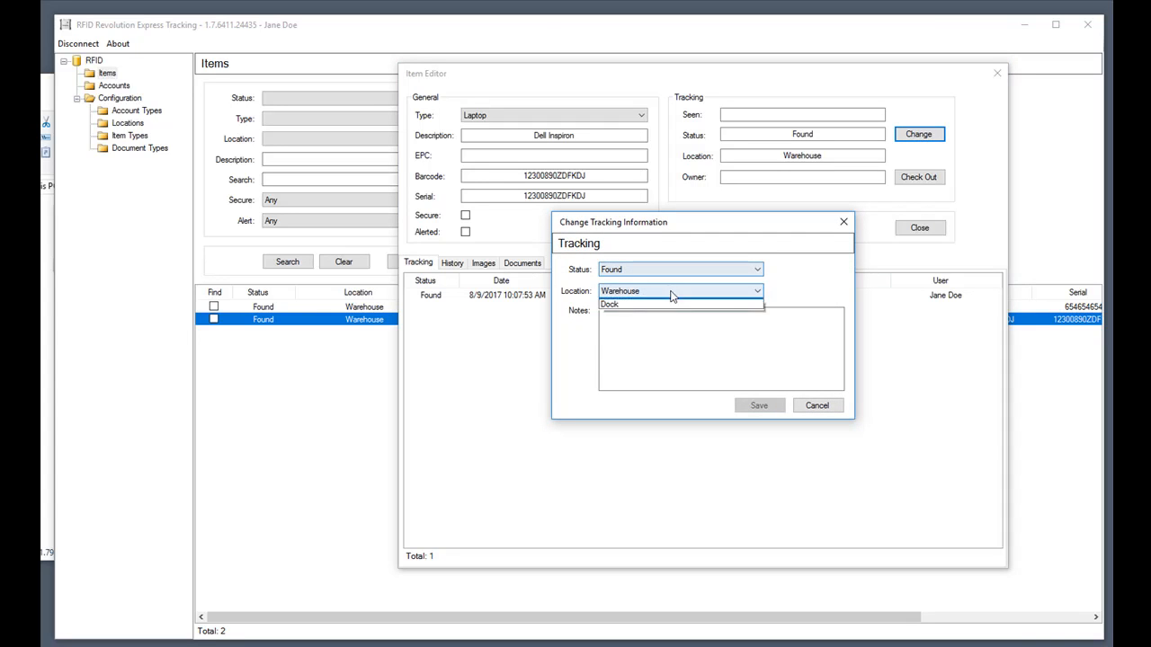
{"action": "left_click", "coordinate": [610, 313]}
{"action": "left_click", "coordinate": [773, 410]}
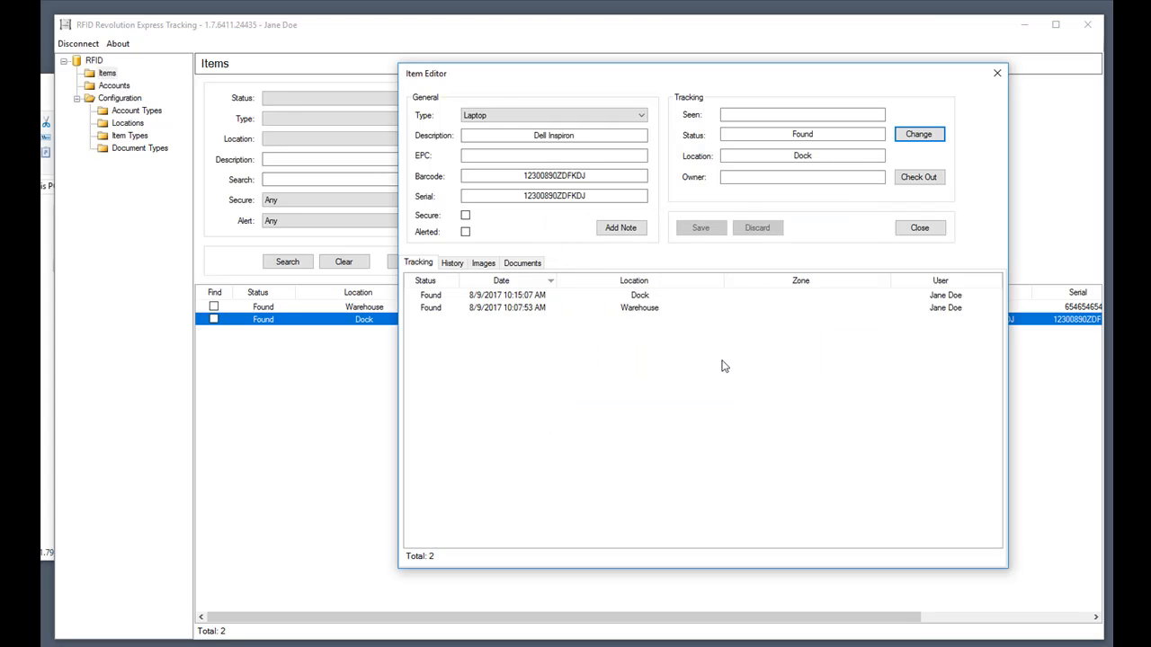
{"action": "left_click", "coordinate": [642, 298]}
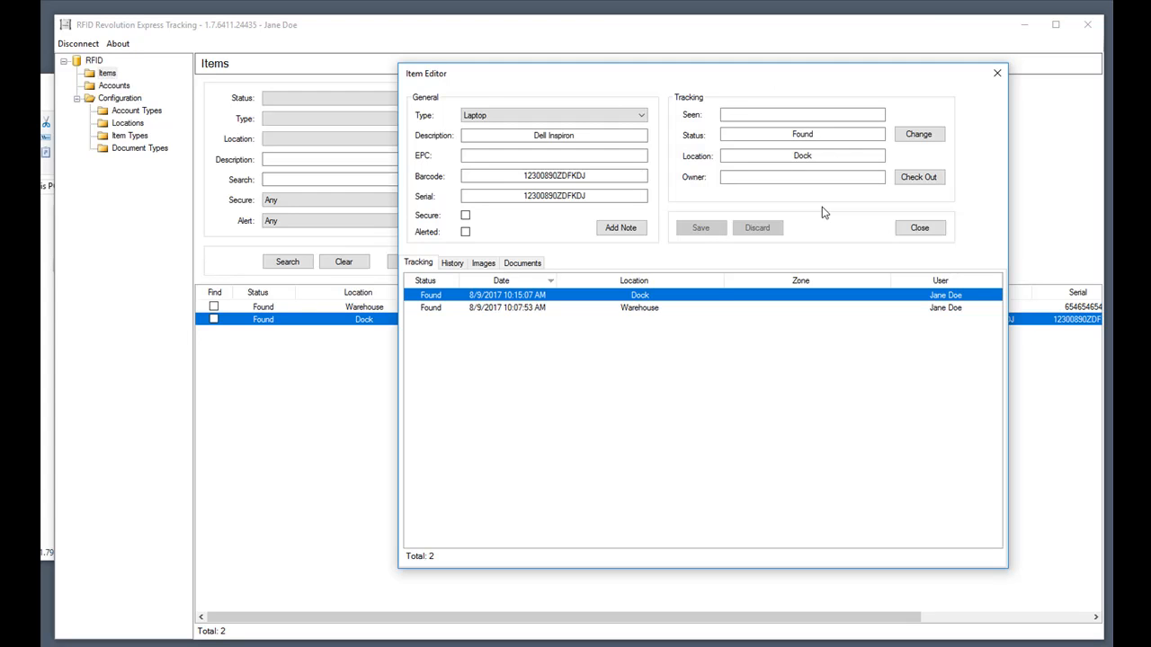
Check the laptop out to the chosen account with note 'New Employee', then close its record.
{"action": "left_click", "coordinate": [909, 179]}
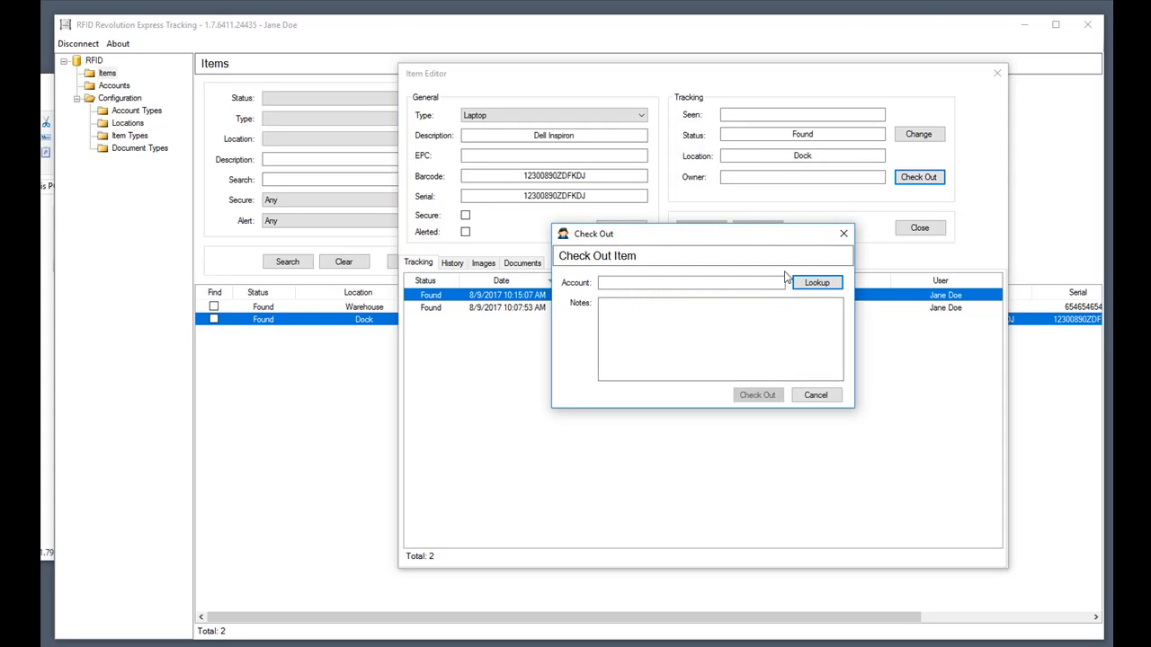
{"action": "left_click", "coordinate": [814, 285]}
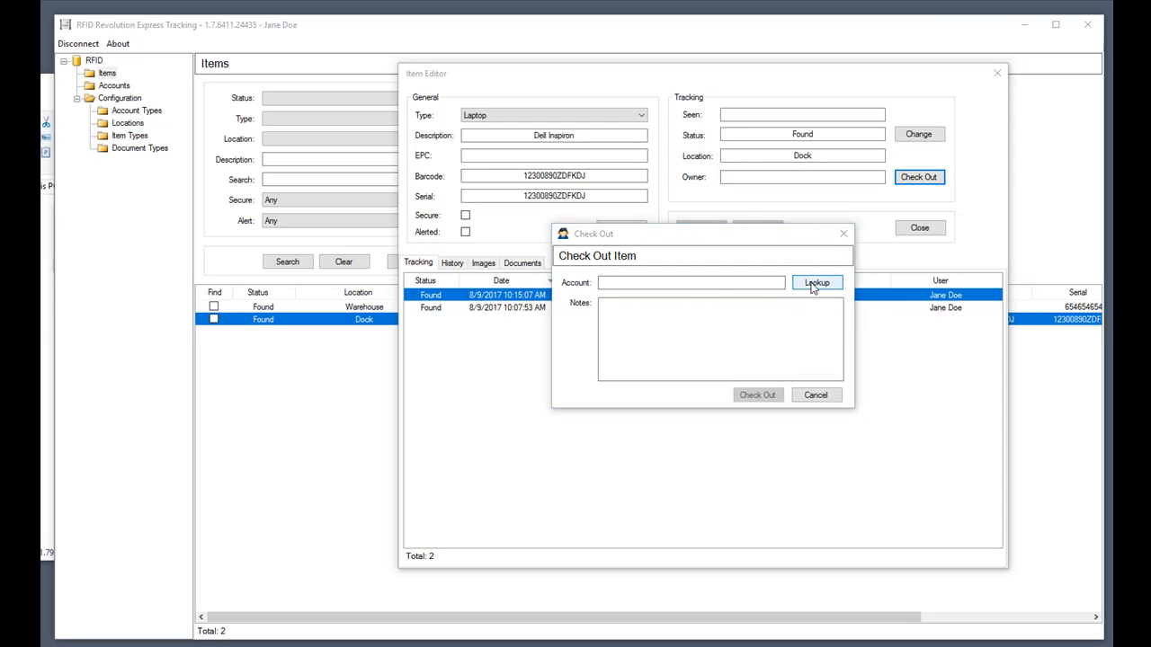
{"action": "left_click", "coordinate": [571, 454]}
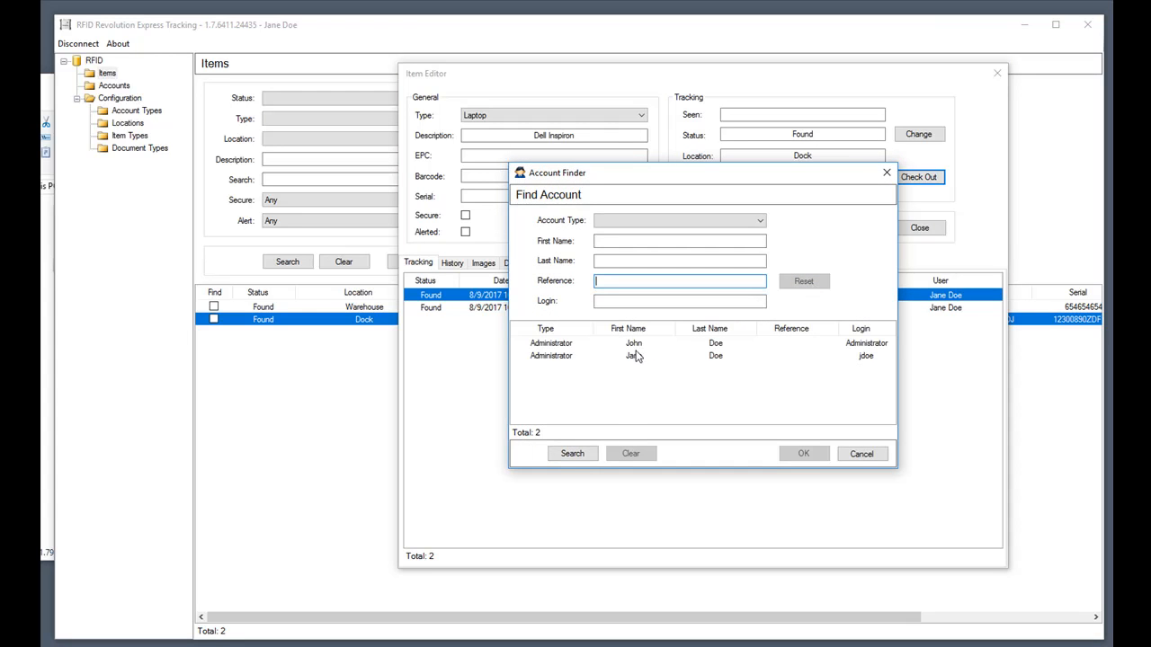
{"action": "left_click", "coordinate": [635, 347]}
{"action": "left_click", "coordinate": [804, 455]}
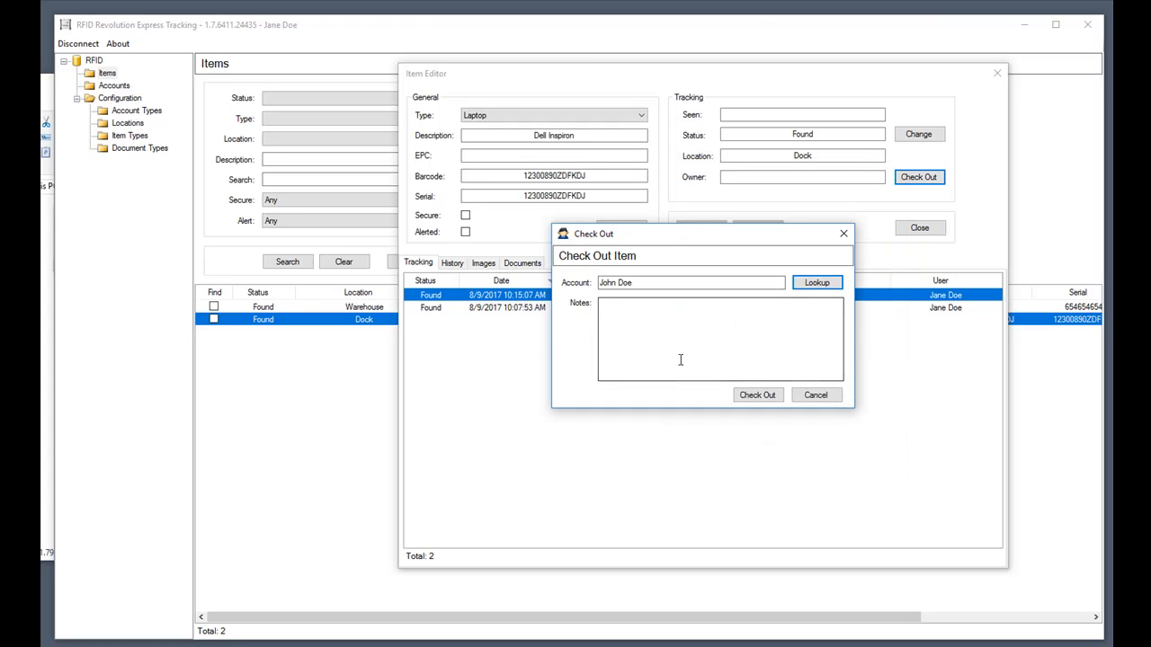
{"action": "left_click", "coordinate": [680, 352]}
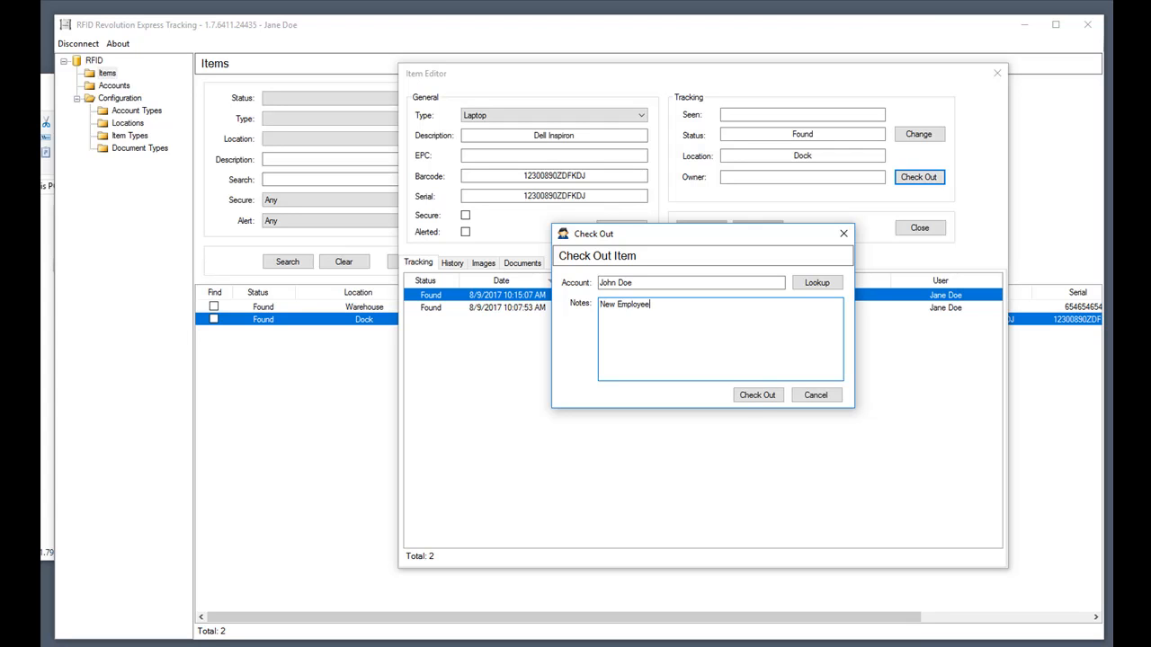
{"action": "left_click", "coordinate": [755, 396]}
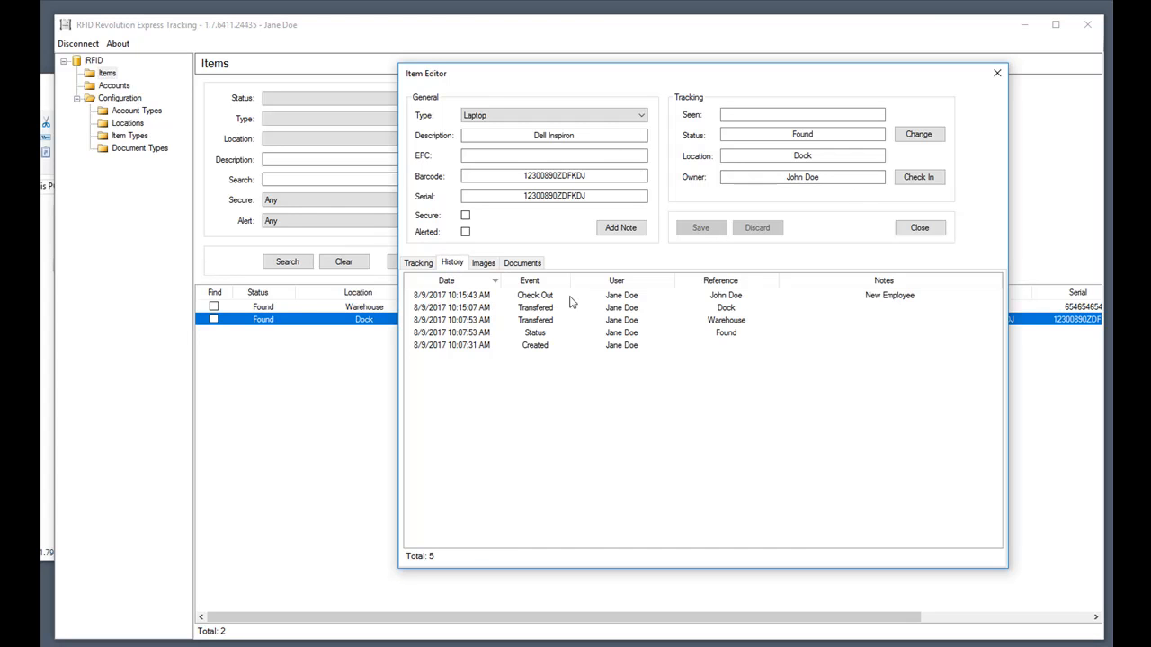
{"action": "left_click", "coordinate": [873, 299]}
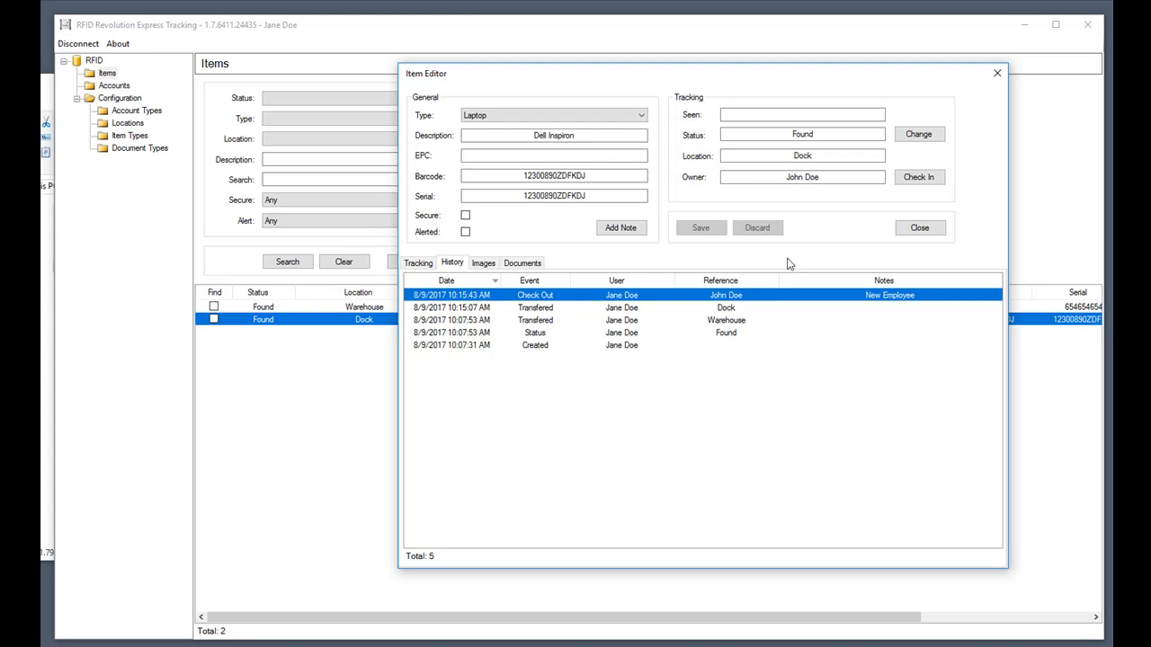
{"action": "left_click", "coordinate": [917, 228]}
Check the HP Monitor out to the account found by first-name search, then close its record.
{"action": "double_click", "coordinate": [370, 307]}
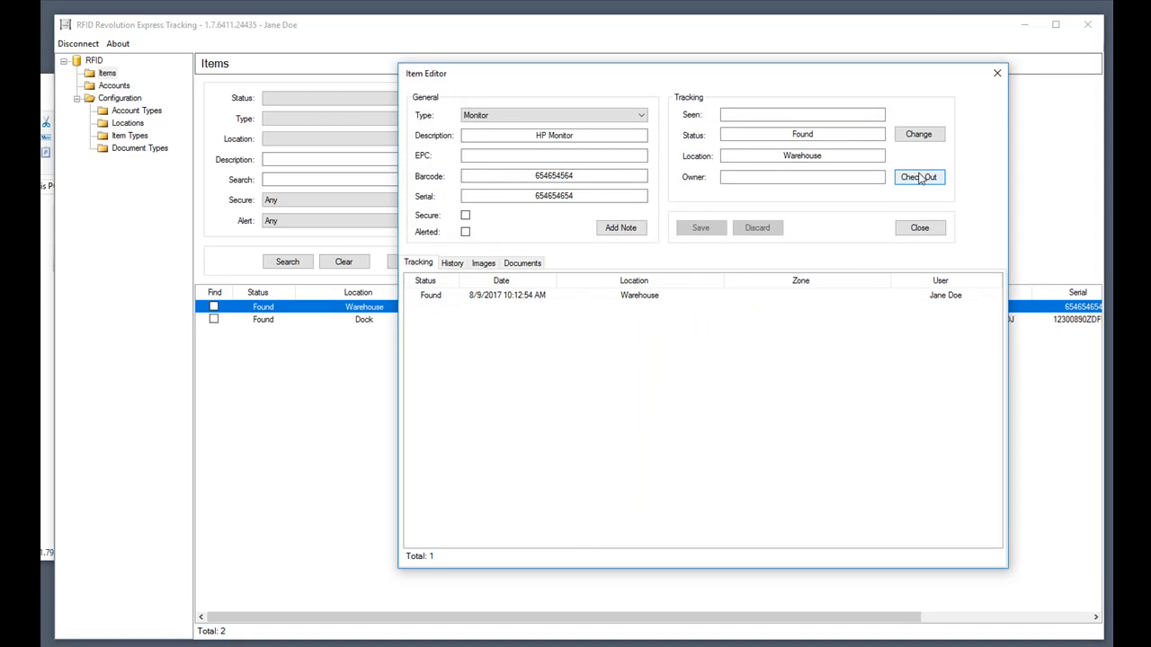
{"action": "left_click", "coordinate": [919, 177]}
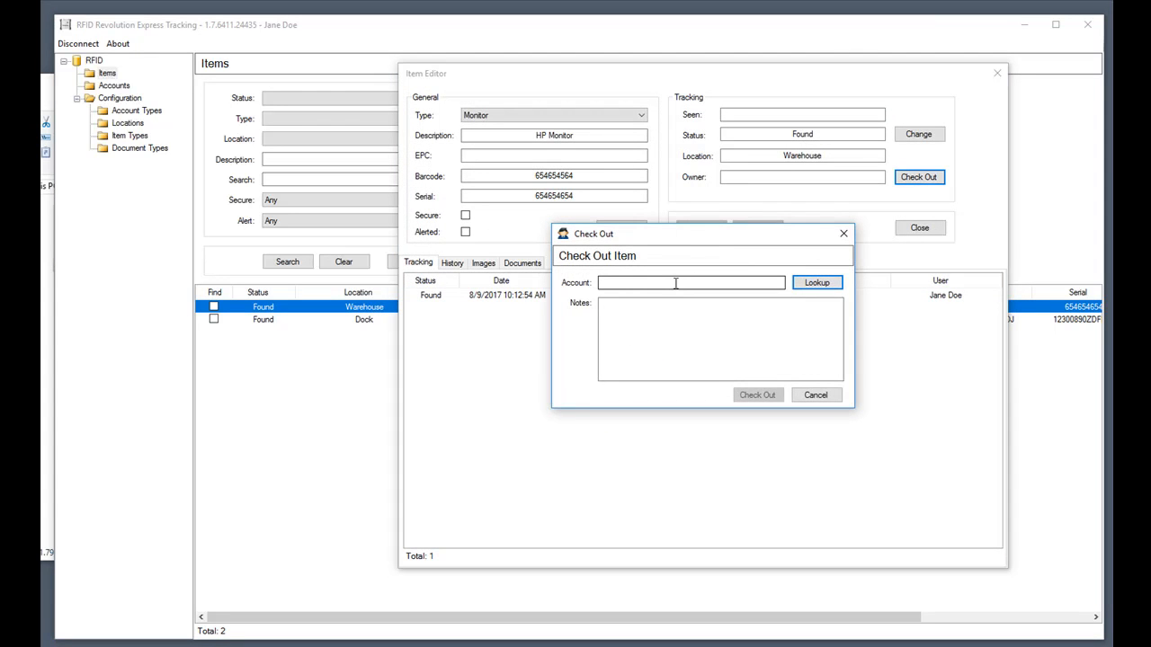
{"action": "left_click", "coordinate": [814, 283]}
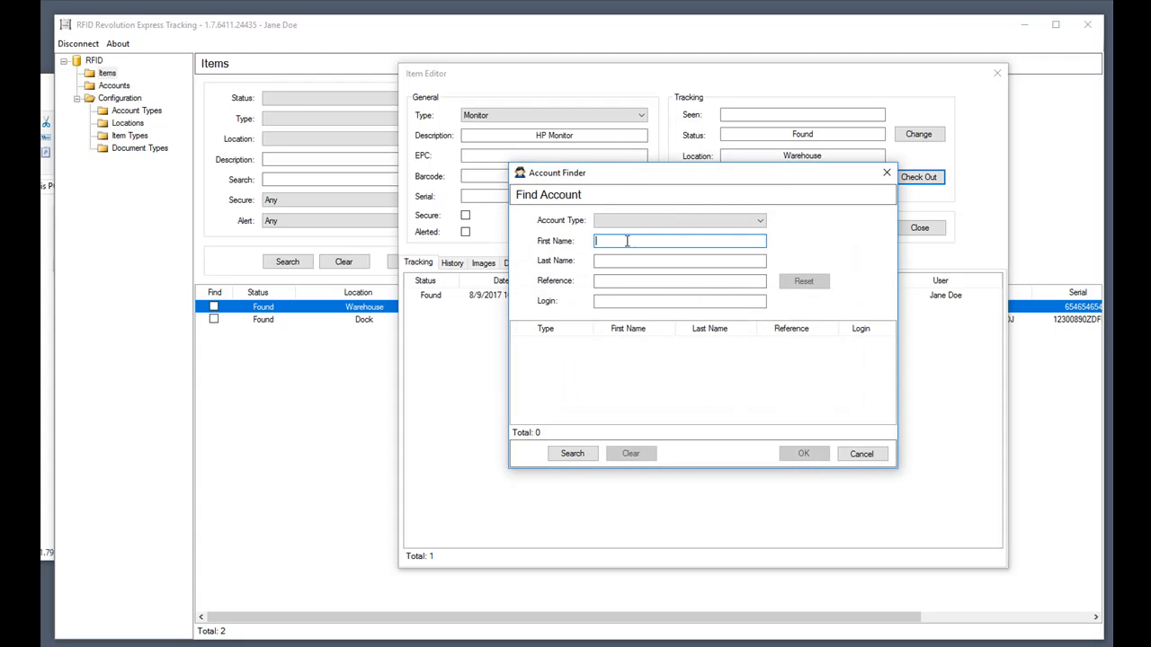
{"action": "type", "text": "john"}
{"action": "left_click", "coordinate": [576, 455]}
{"action": "left_click", "coordinate": [641, 349]}
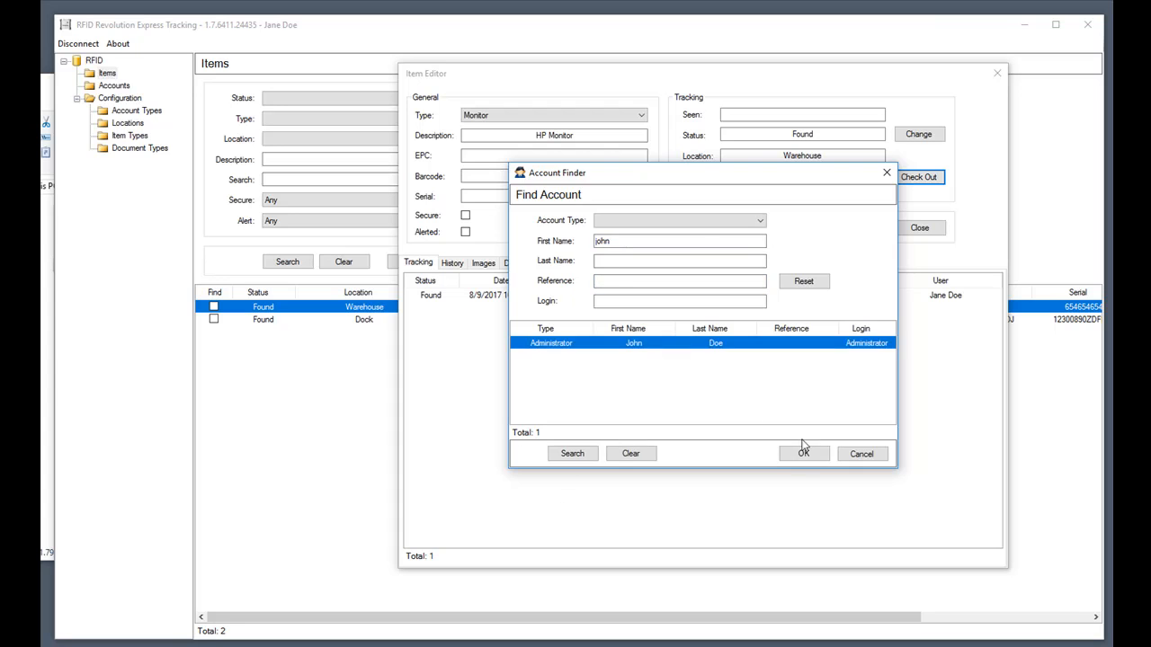
{"action": "left_click", "coordinate": [800, 454]}
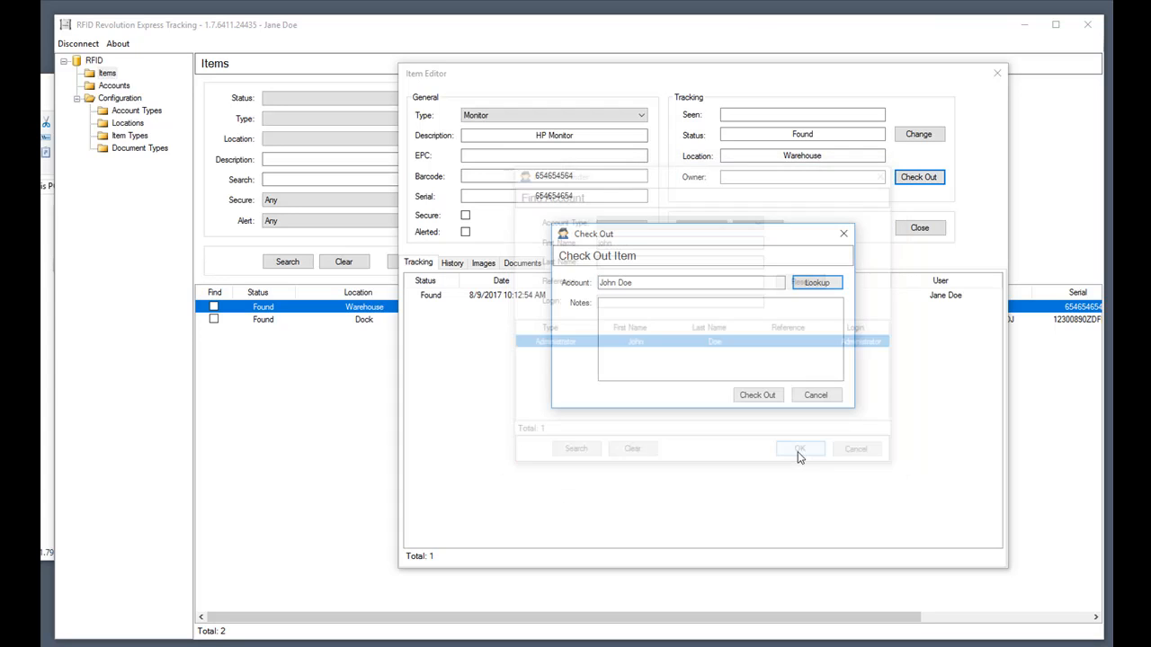
{"action": "left_click", "coordinate": [755, 396]}
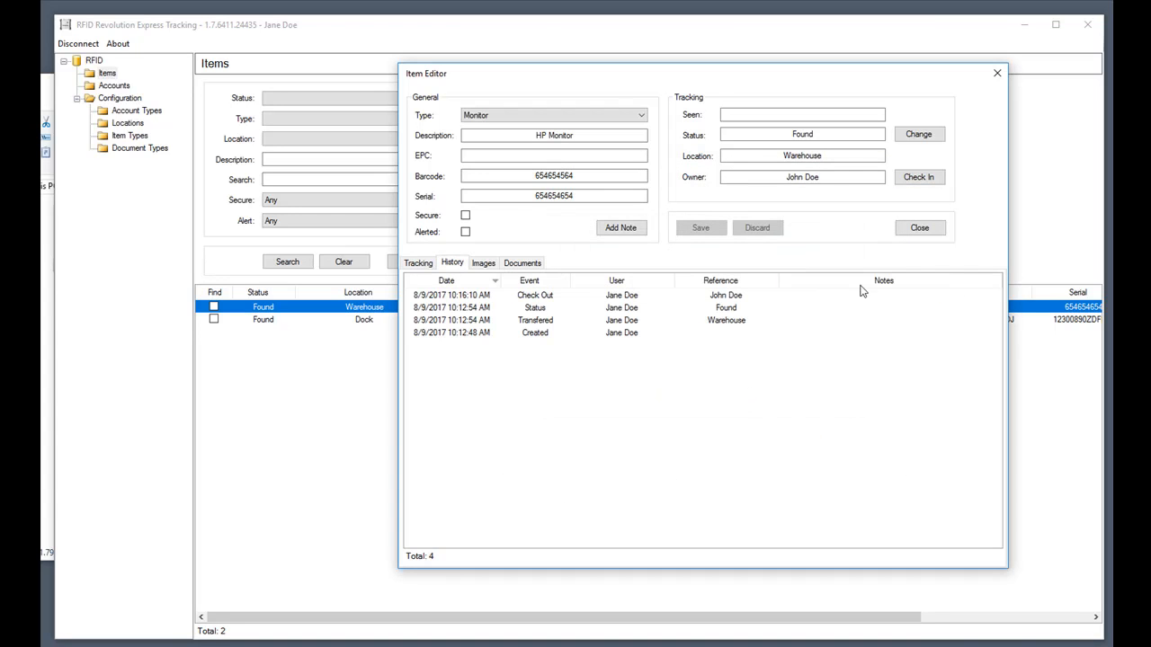
{"action": "left_click", "coordinate": [918, 230]}
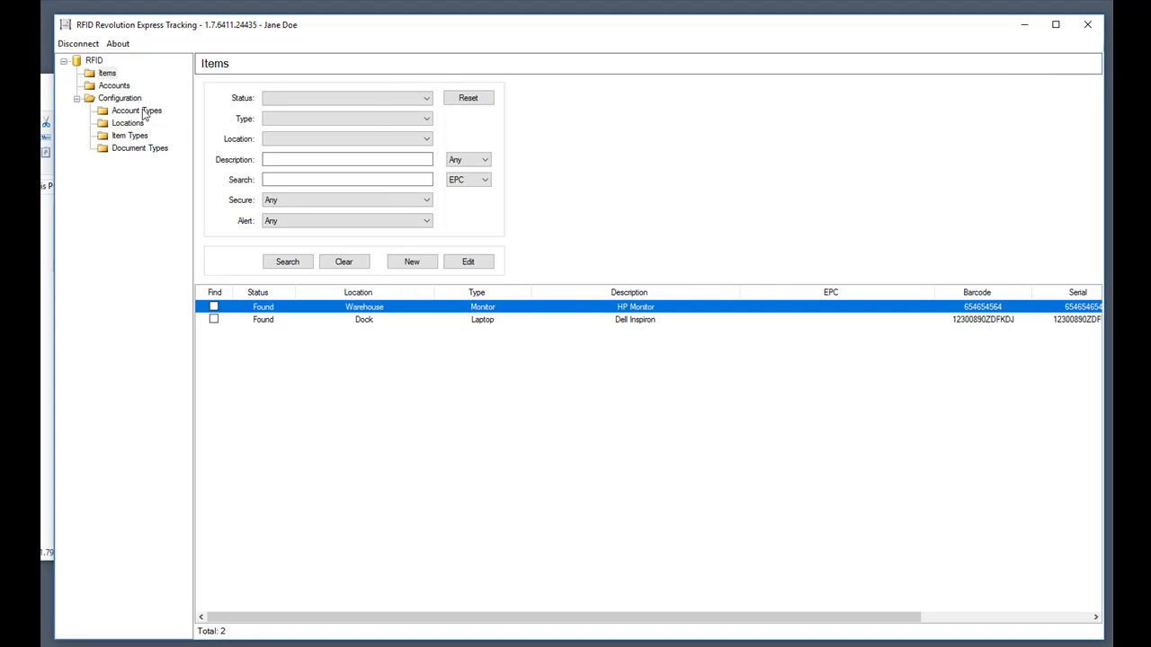
List all accounts and open the employee's account record.
{"action": "left_click", "coordinate": [115, 85]}
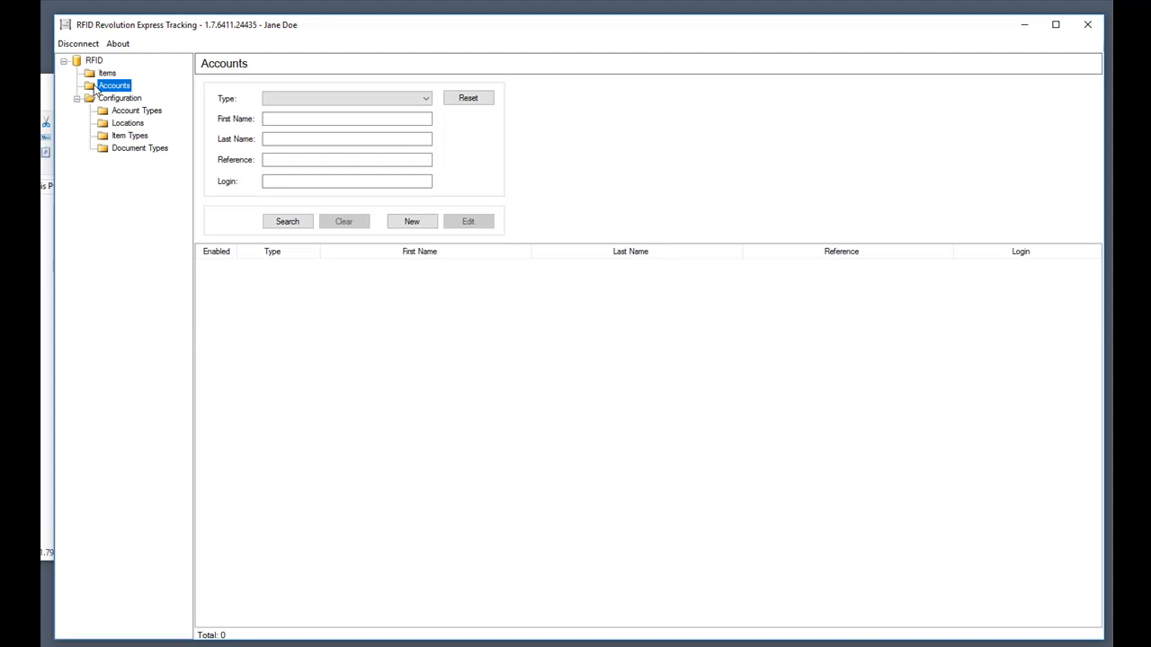
{"action": "left_click", "coordinate": [289, 222]}
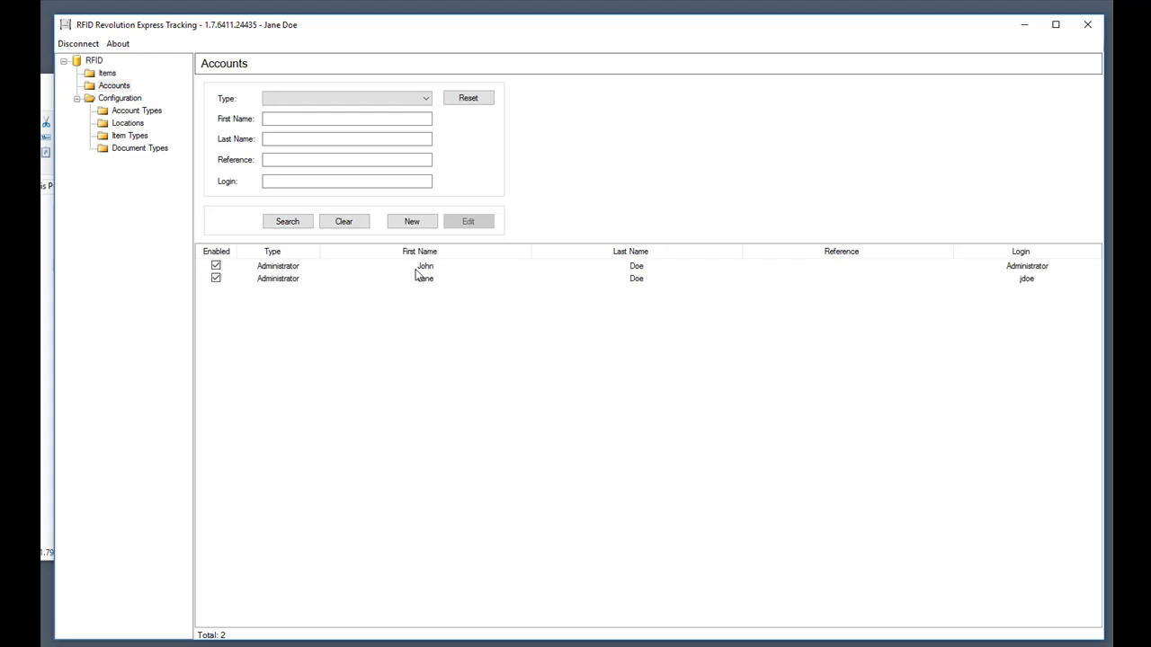
{"action": "double_click", "coordinate": [419, 267]}
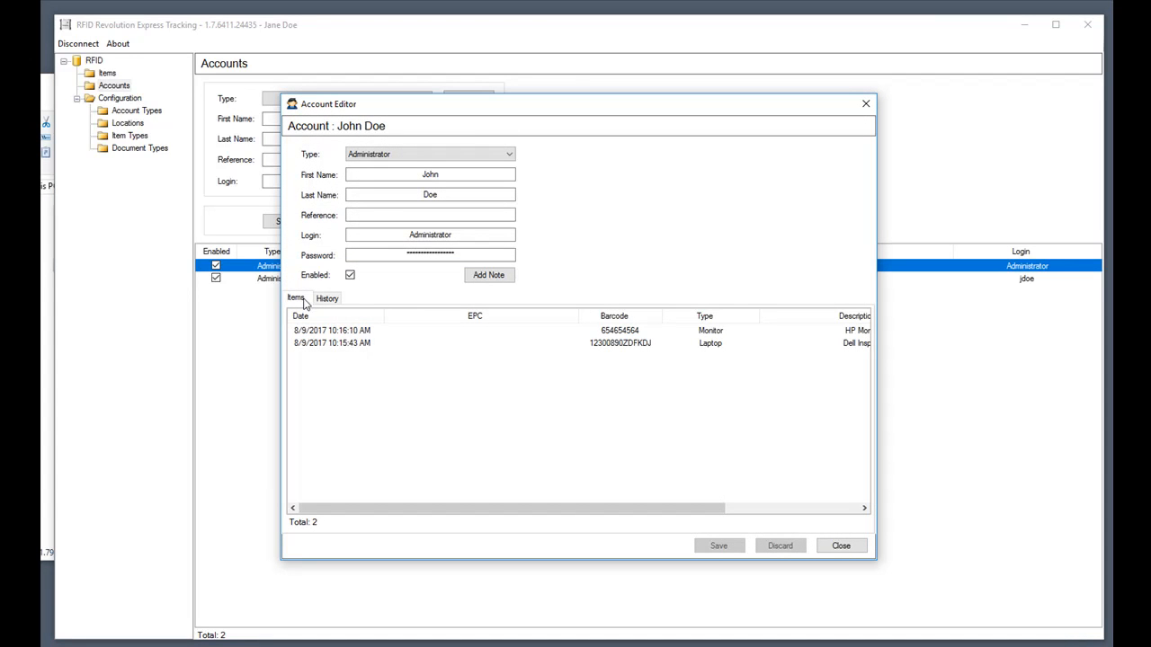
Confirm the account history shows both the Dell laptop and HP monitor checkouts, then close the record.
{"action": "left_click_drag", "start_coordinate": [713, 508], "coordinate": [622, 520]}
{"action": "left_click", "coordinate": [339, 301]}
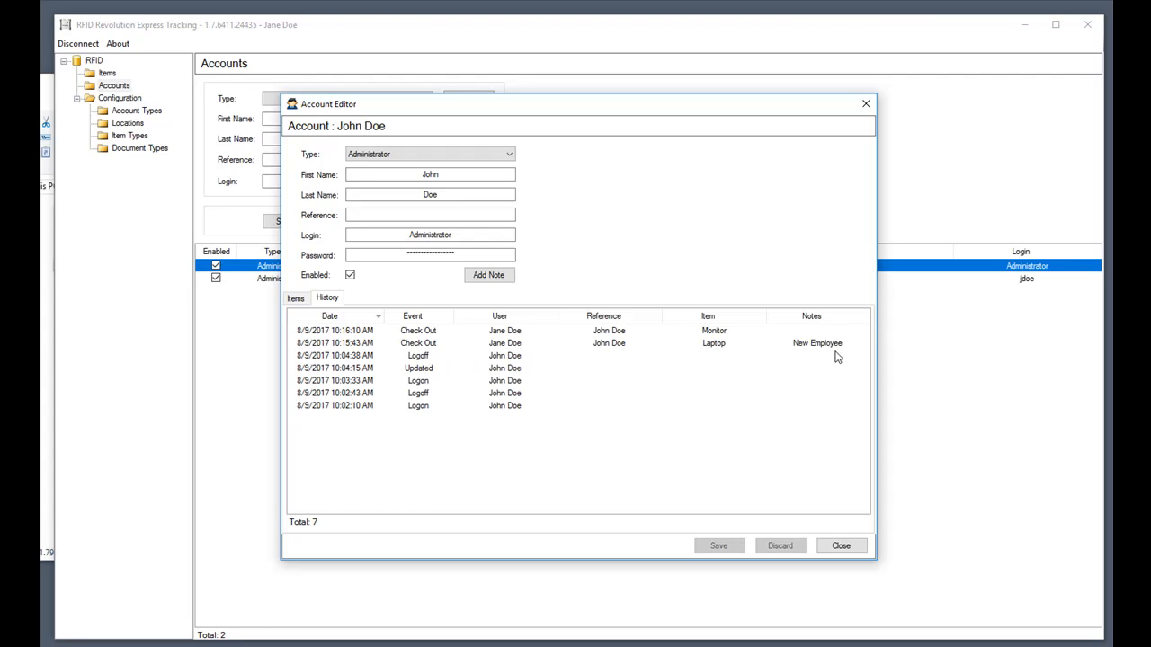
{"action": "left_click", "coordinate": [841, 545]}
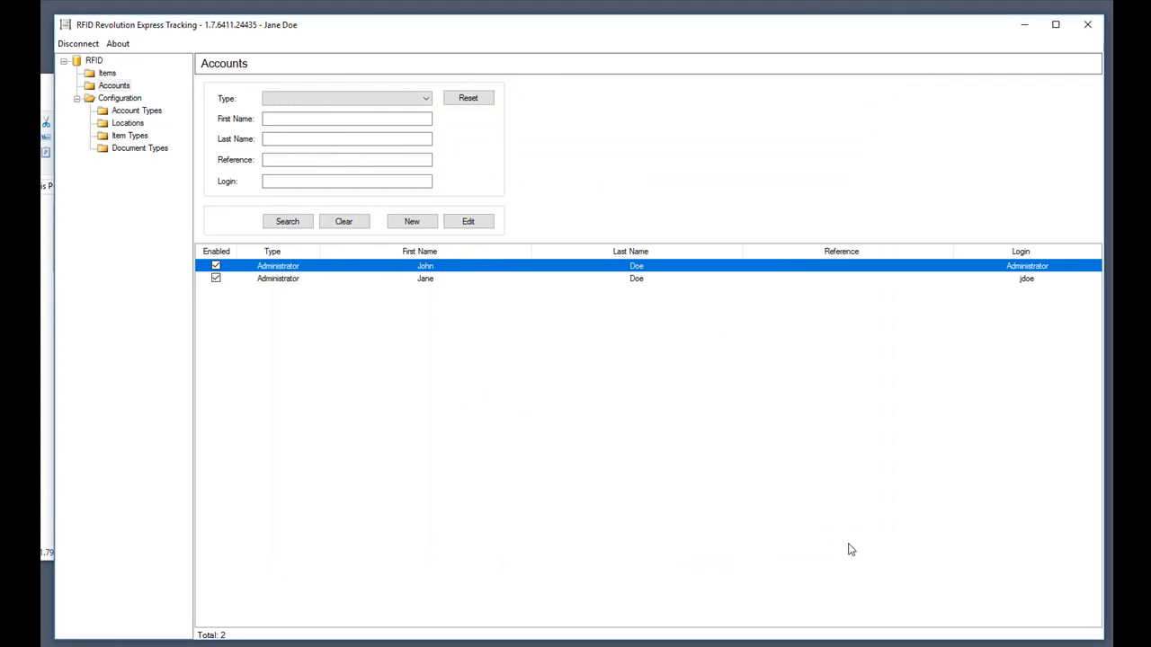